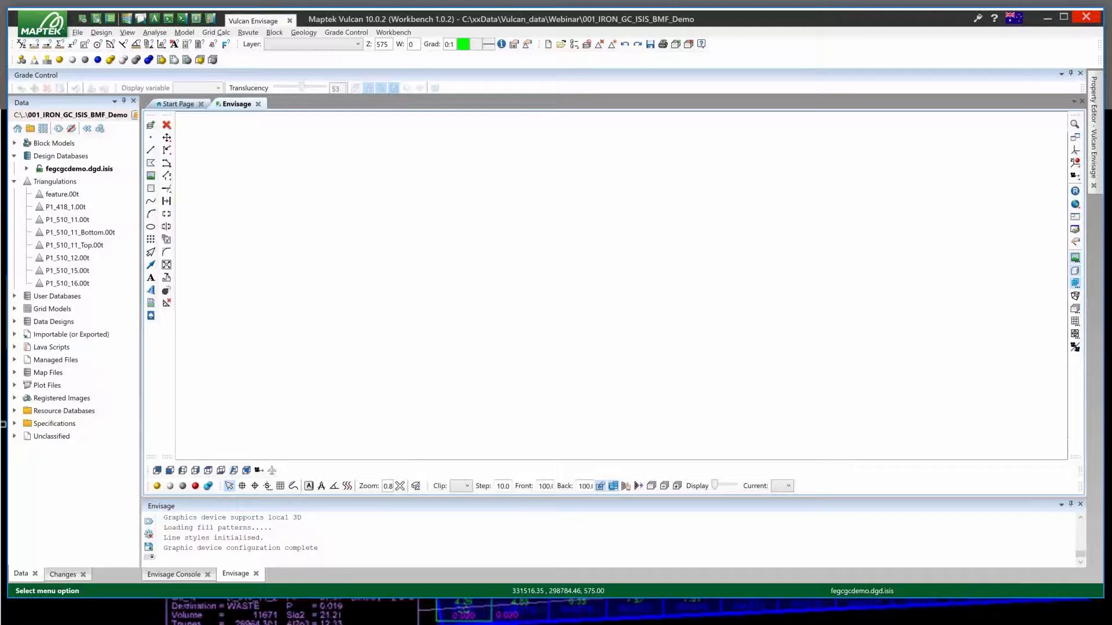
# Load the grade control specification file fe_blockmodel_00.gcs.
pyautogui.hotkey('alt', 'Tab')
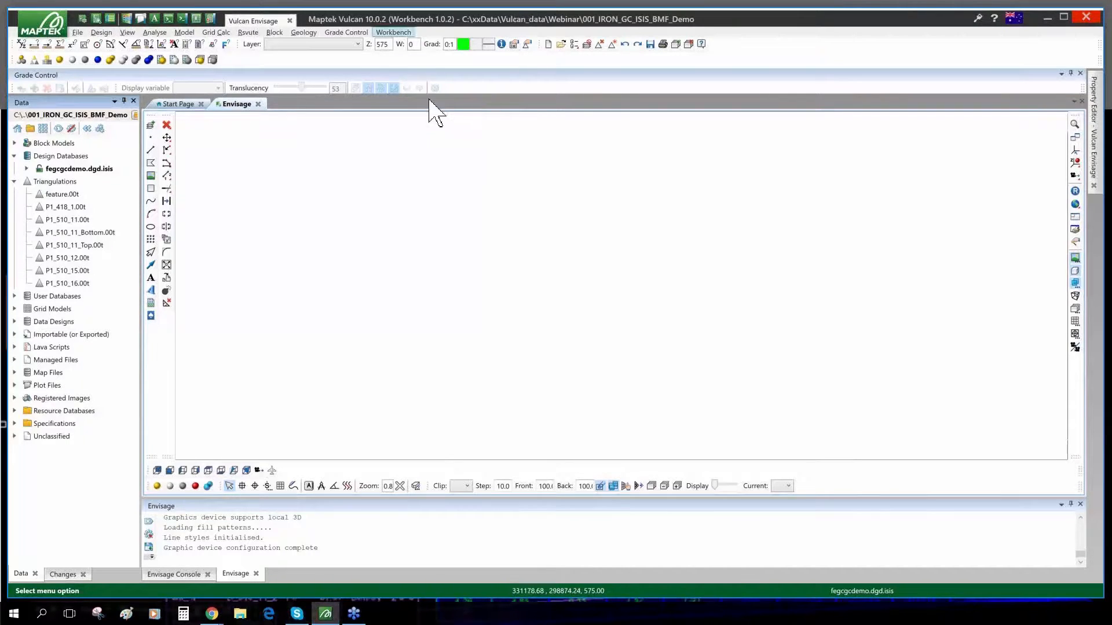
pyautogui.click(360, 33)
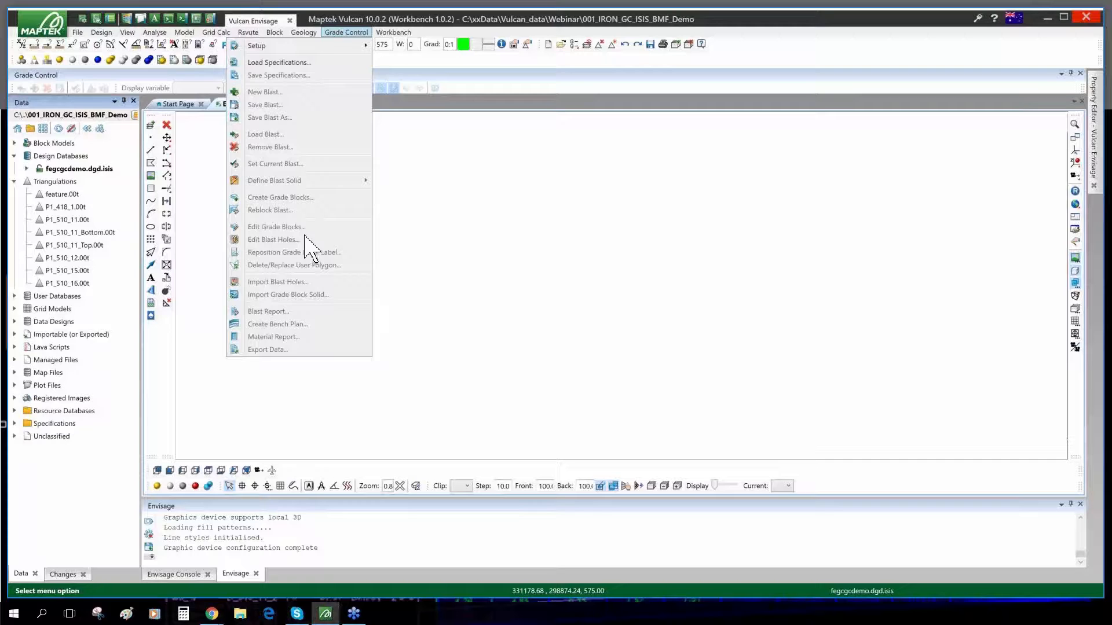
pyautogui.click(314, 63)
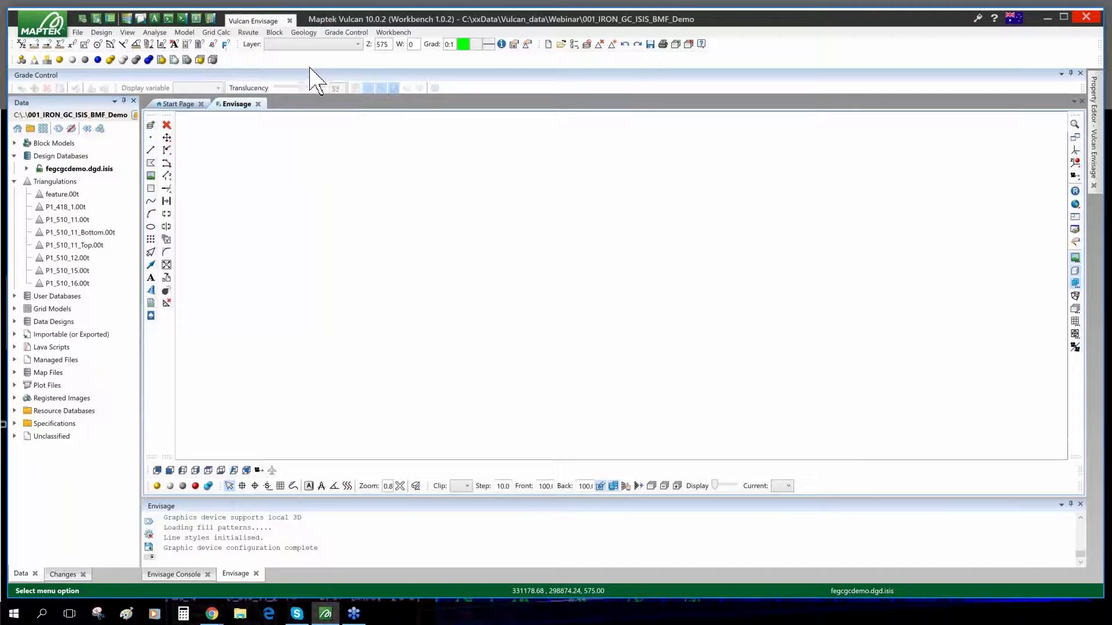
pyautogui.click(616, 319)
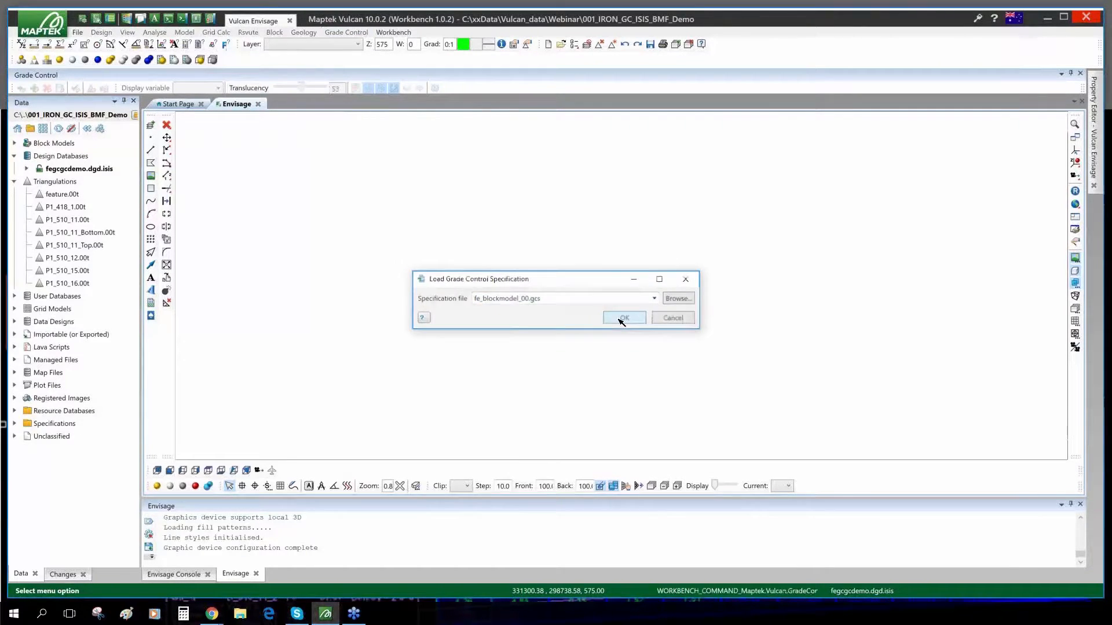
# Enlarge the docked Grade Control toolbar area to show its second row with the Postings and Reports tools.
pyautogui.click(345, 32)
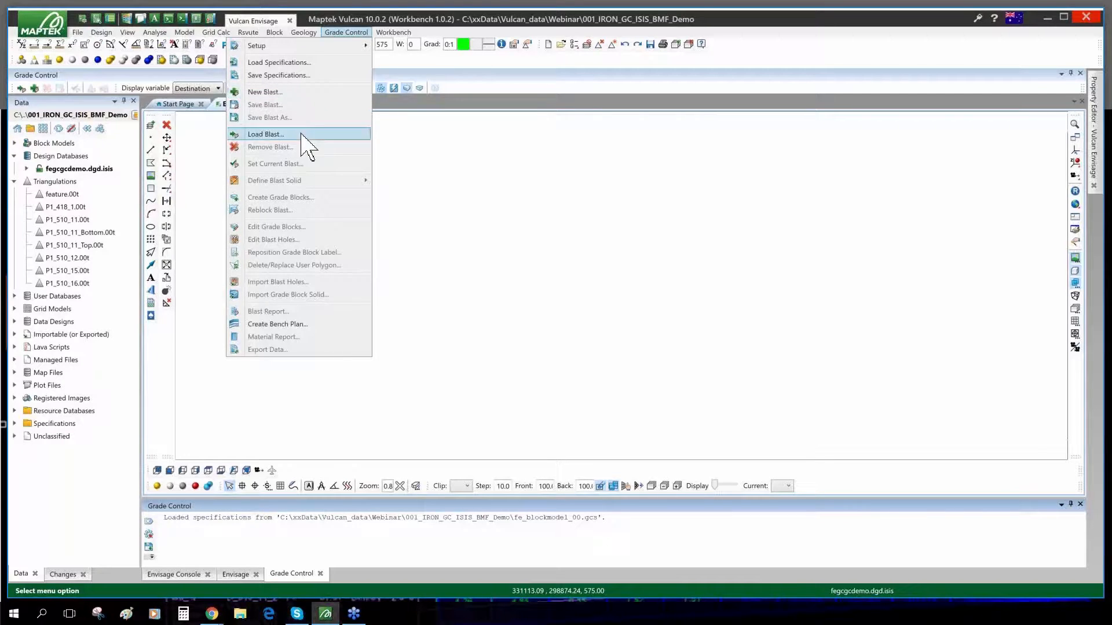
pyautogui.click(464, 151)
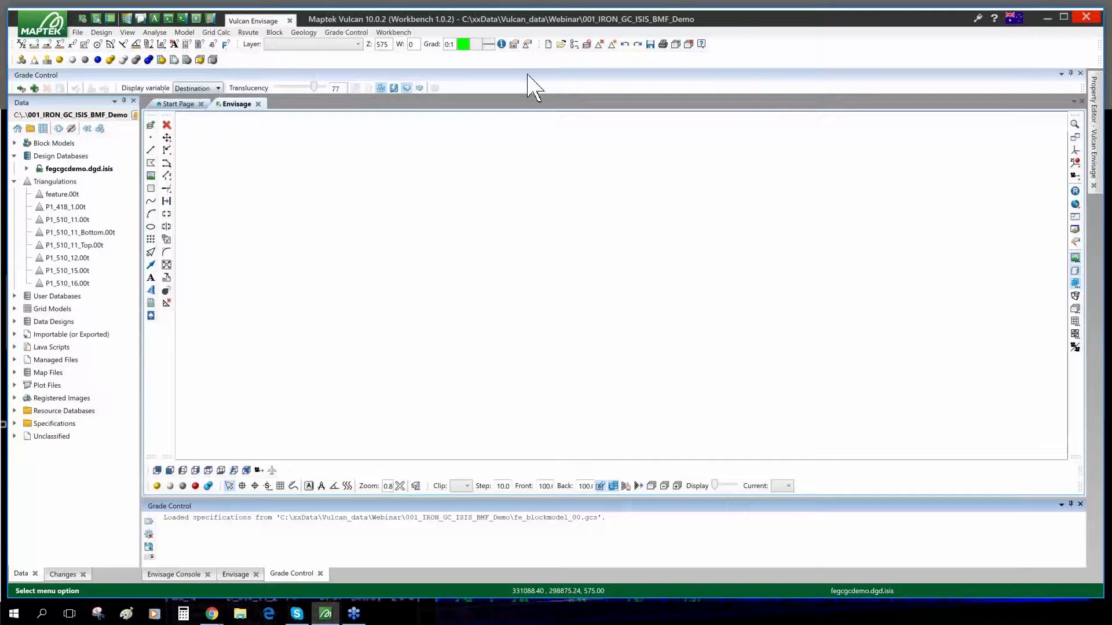
pyautogui.rightClick(761, 69)
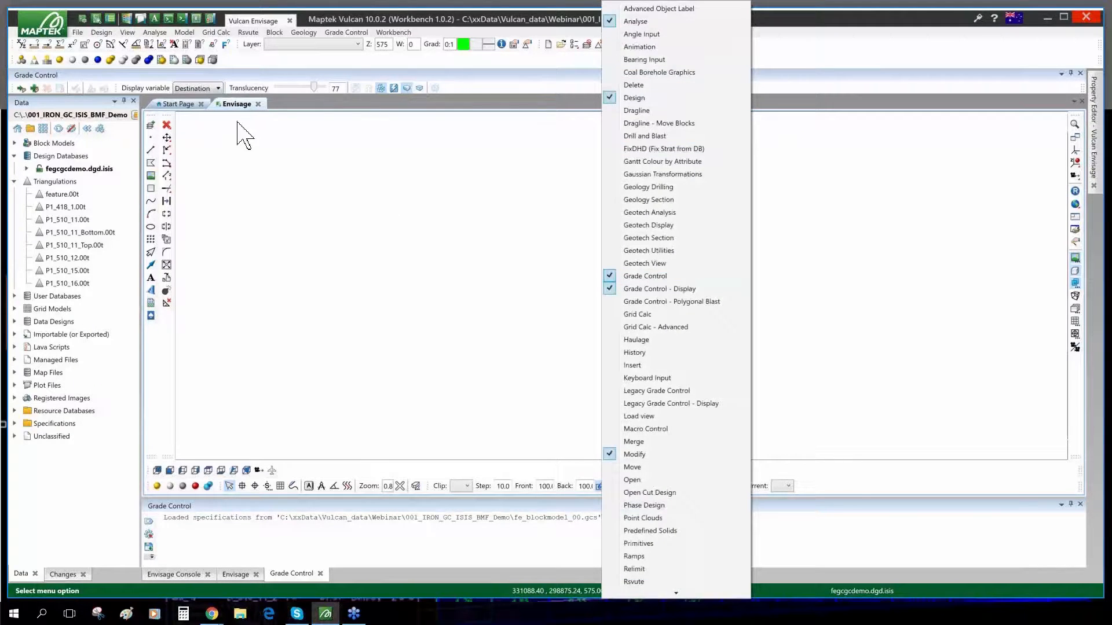
pyautogui.click(269, 156)
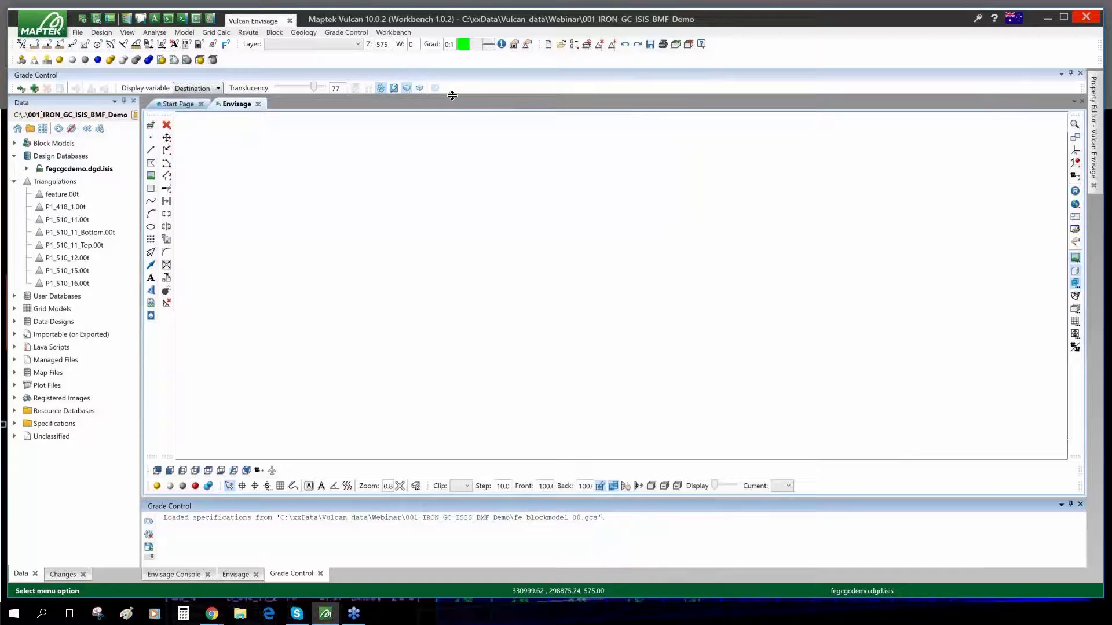
pyautogui.moveTo(452, 95); pyautogui.dragTo(454, 117)
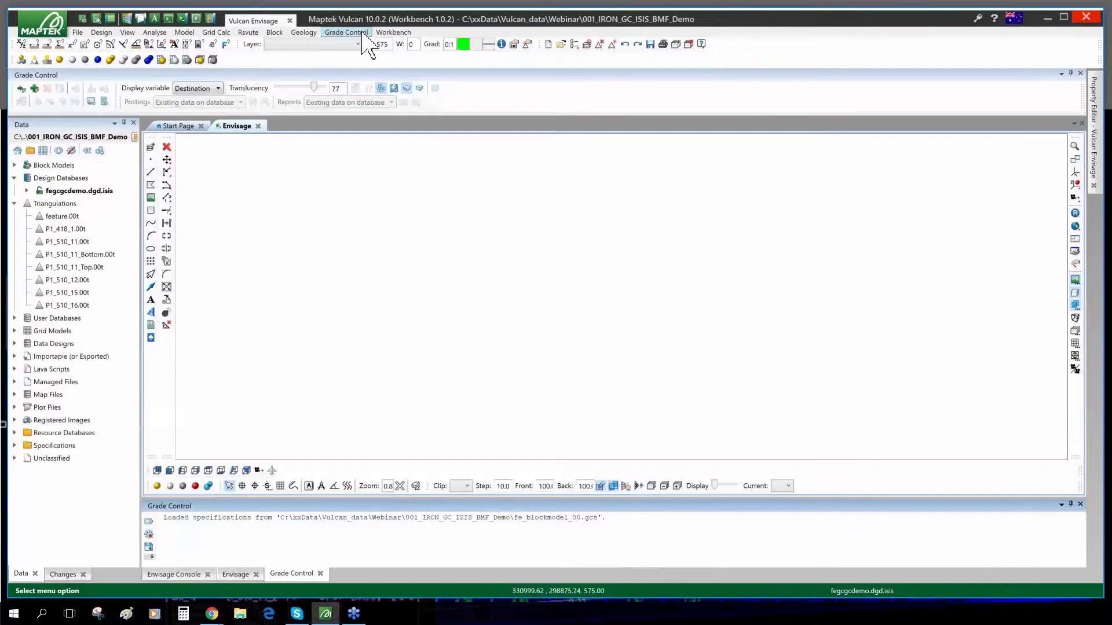
# Review the data source definitions for the grade control database, hole/sample source, block models and grade-block log.
pyautogui.click(362, 33)
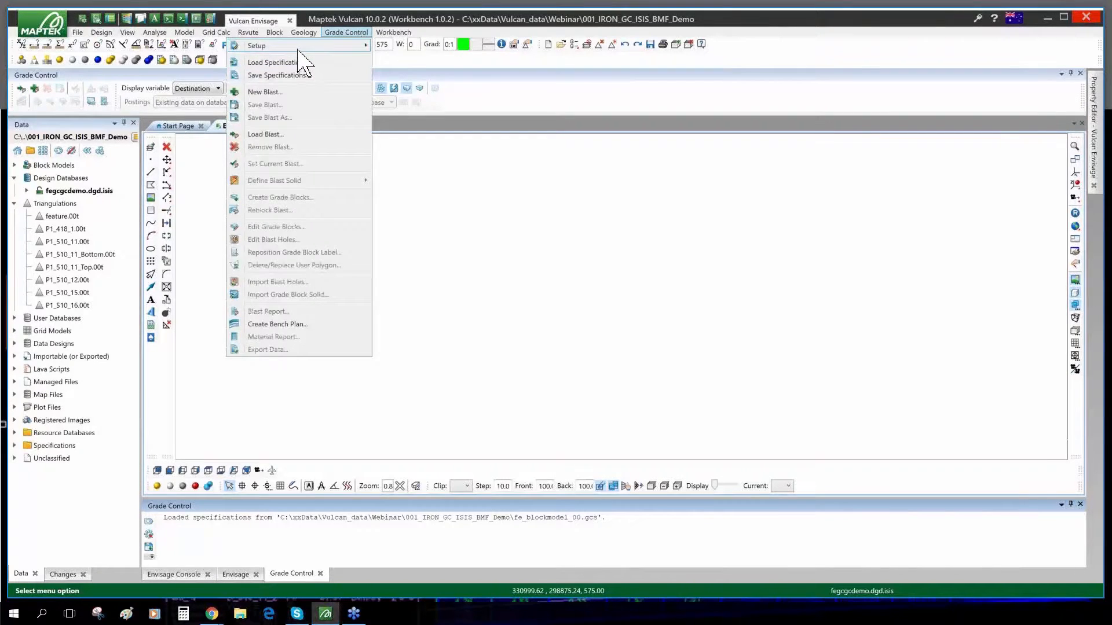
pyautogui.moveTo(255, 46)
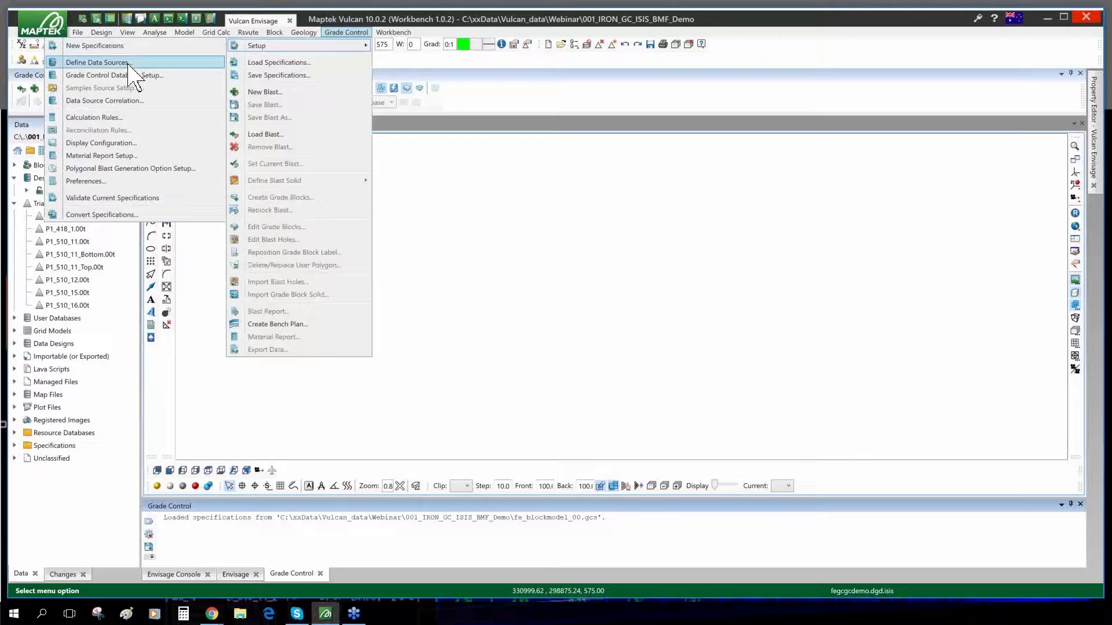
pyautogui.click(97, 63)
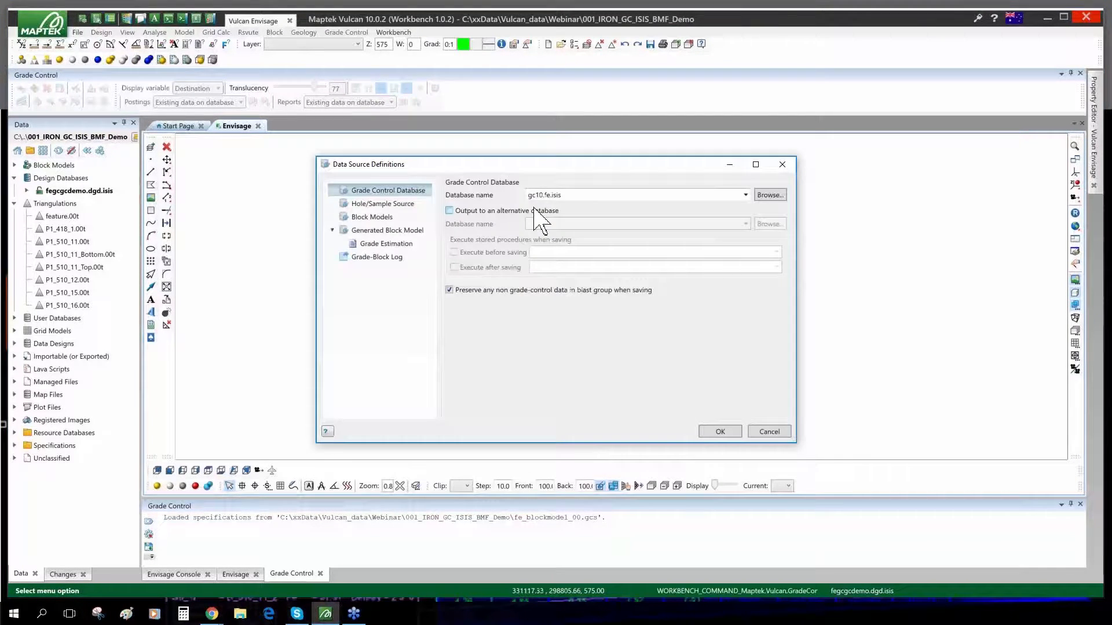
pyautogui.click(398, 204)
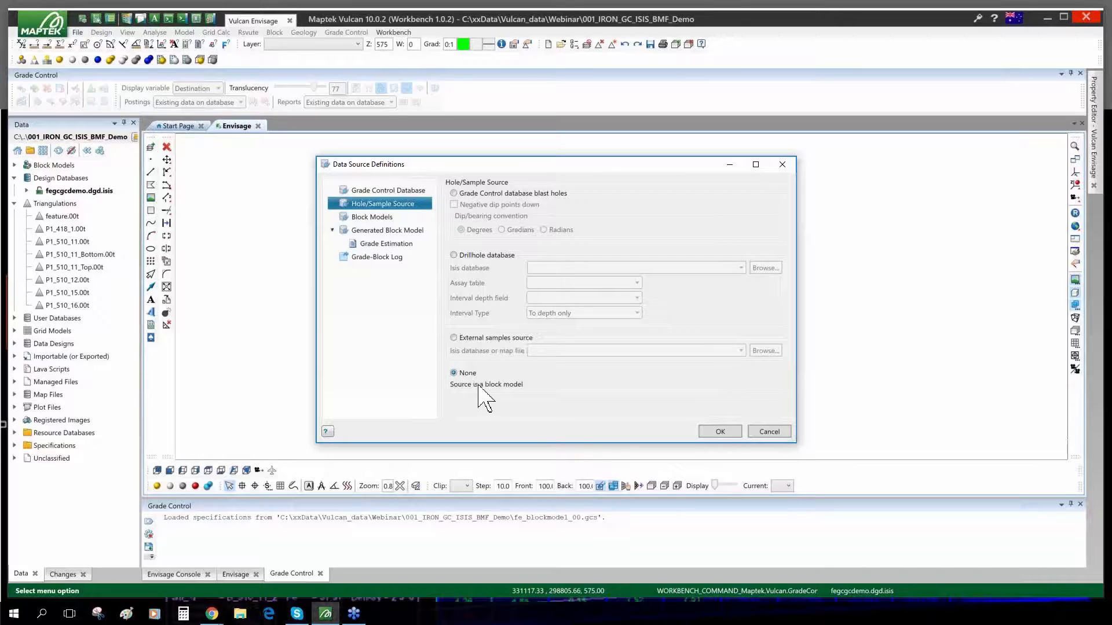
pyautogui.click(379, 219)
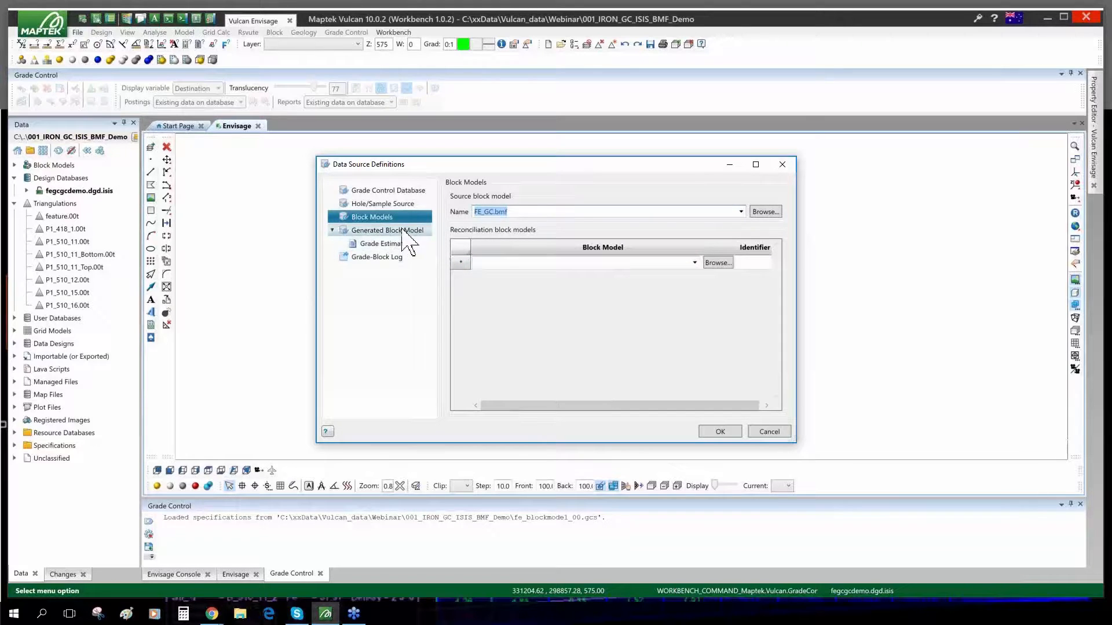
pyautogui.click(391, 257)
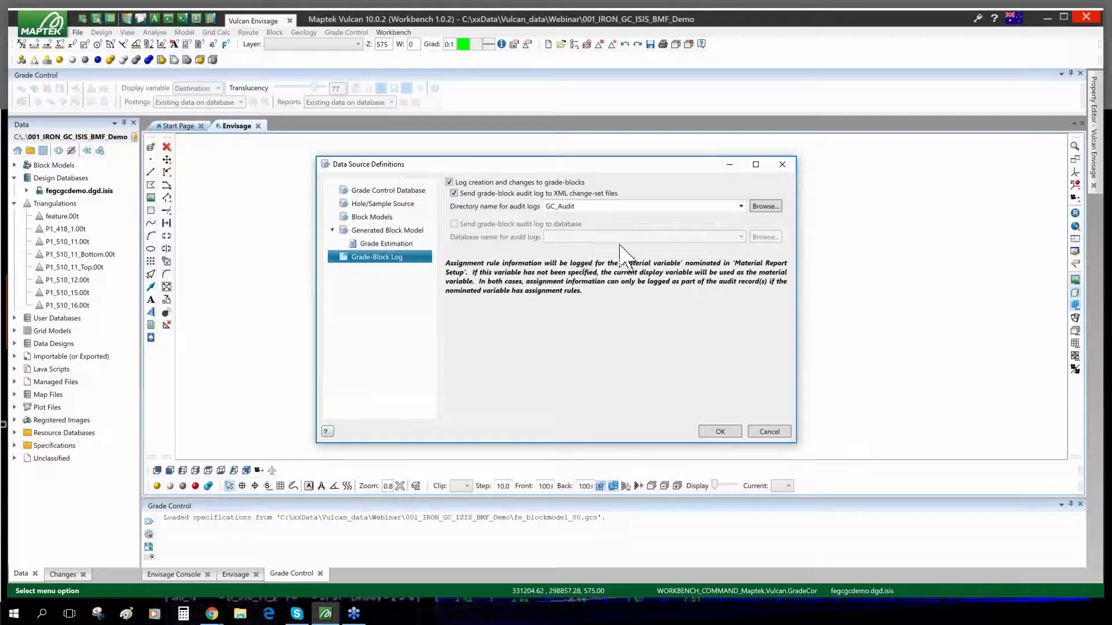
pyautogui.click(729, 433)
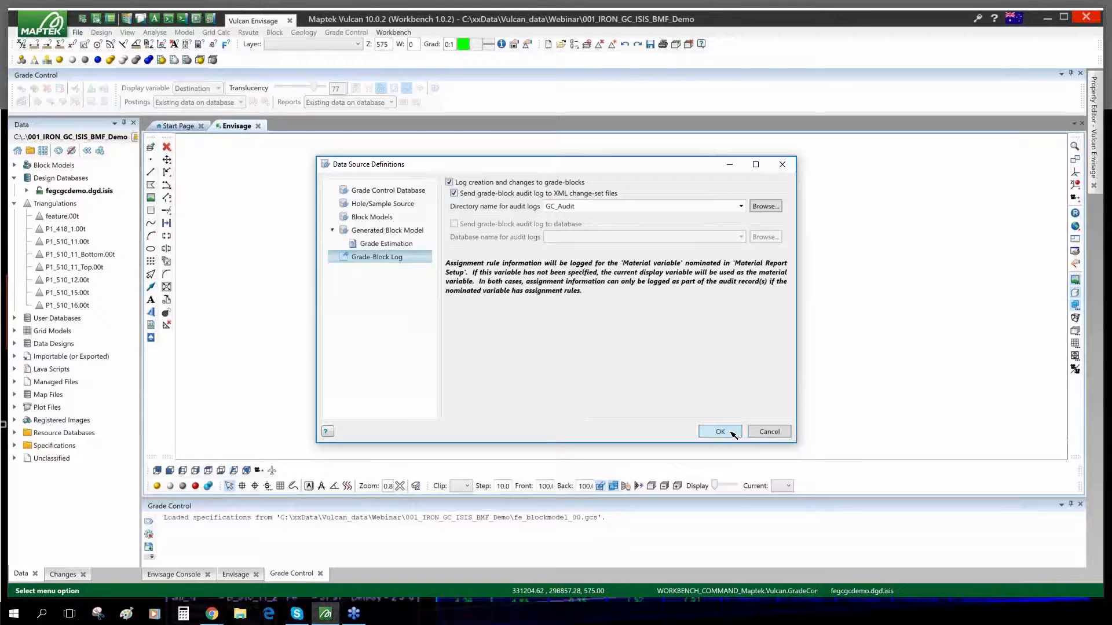
# Examine the specifications summary in the grade control database setup, leaving the setup without changes.
pyautogui.click(344, 33)
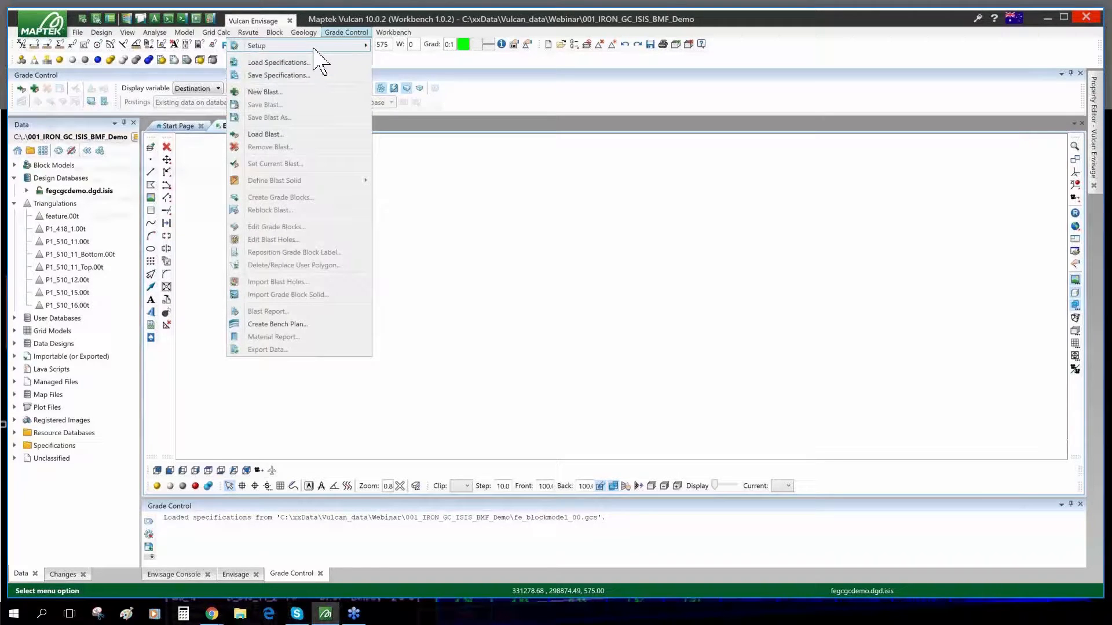
pyautogui.moveTo(273, 46)
pyautogui.click(142, 75)
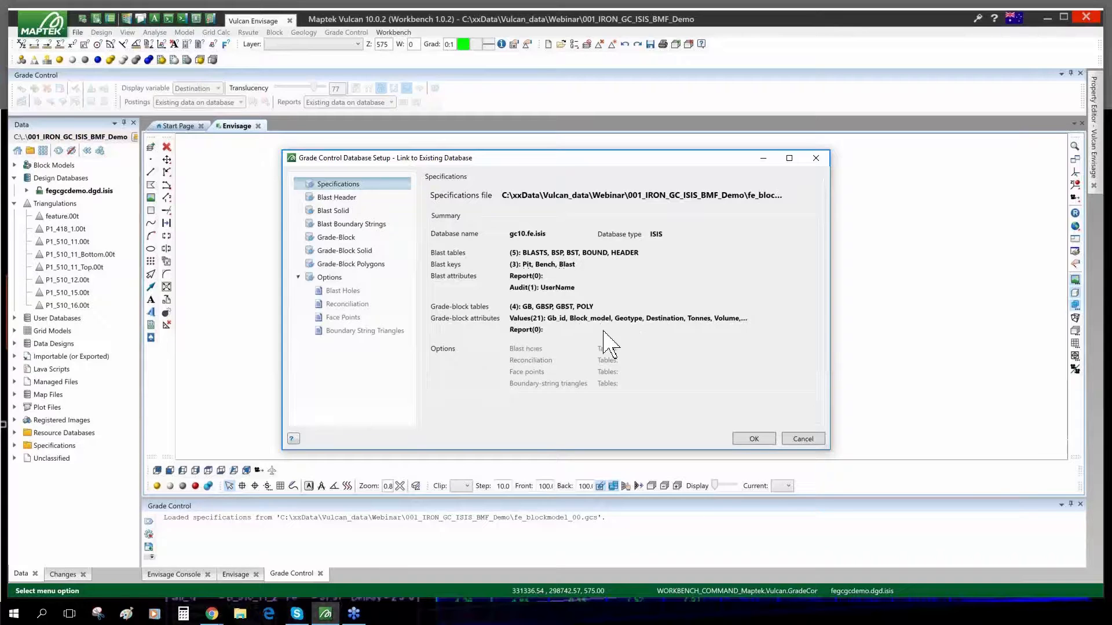
pyautogui.click(802, 439)
# Examine the data source correlation of field names between the grade blocks table and the source block model.
pyautogui.click(347, 32)
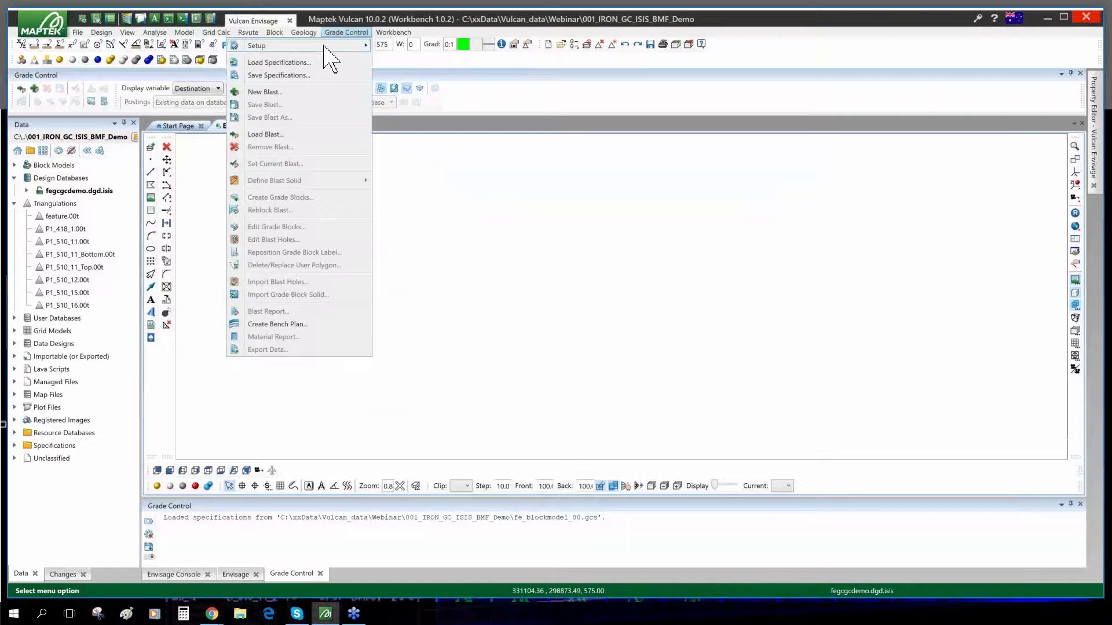
pyautogui.moveTo(324, 46)
pyautogui.click(137, 104)
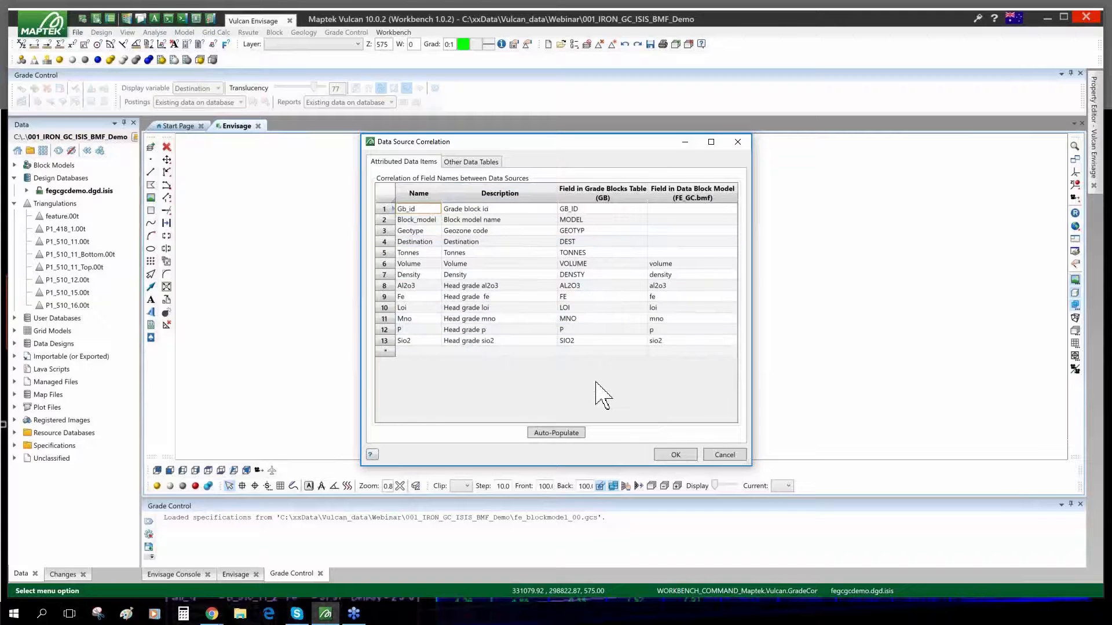
pyautogui.click(676, 455)
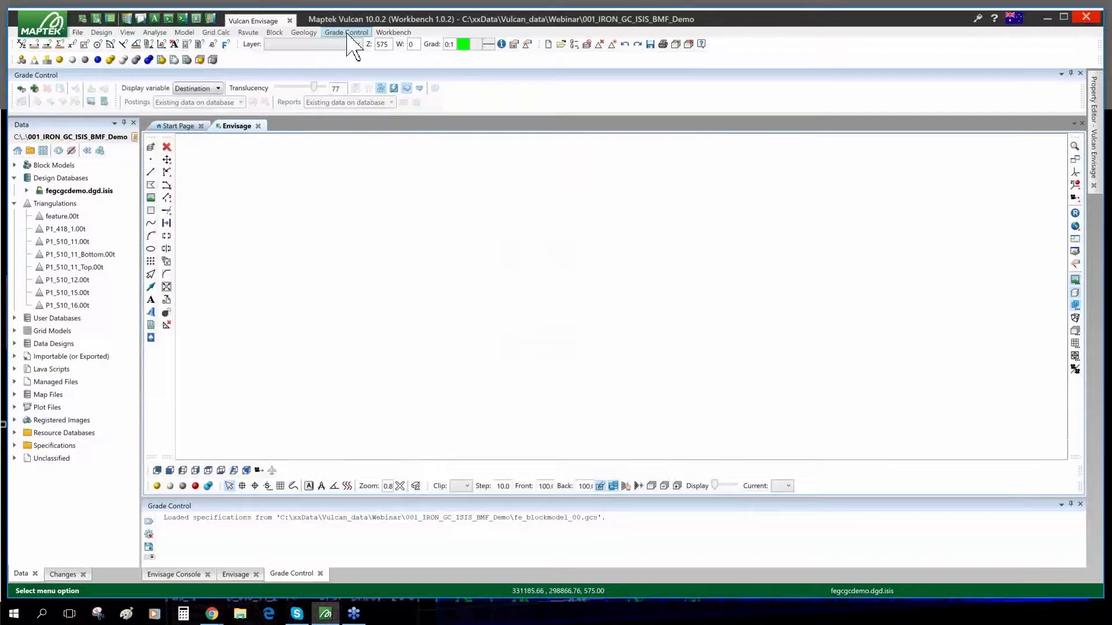
# Display the calculation rules in a window wide enough for all columns and review the rule types available for Gb_id.
pyautogui.click(346, 33)
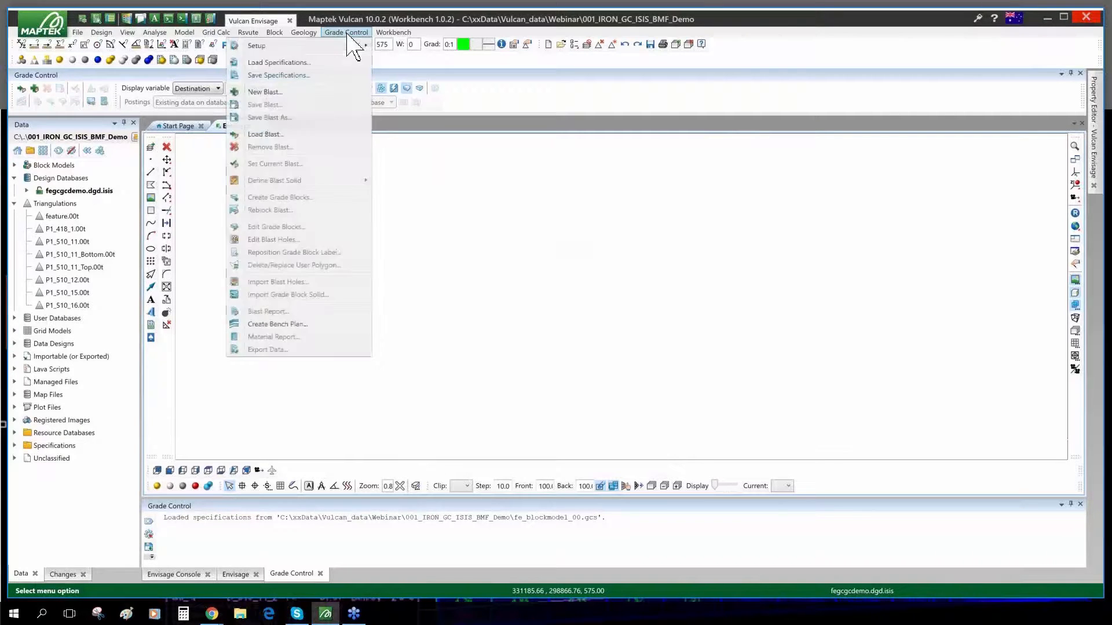
pyautogui.moveTo(289, 46)
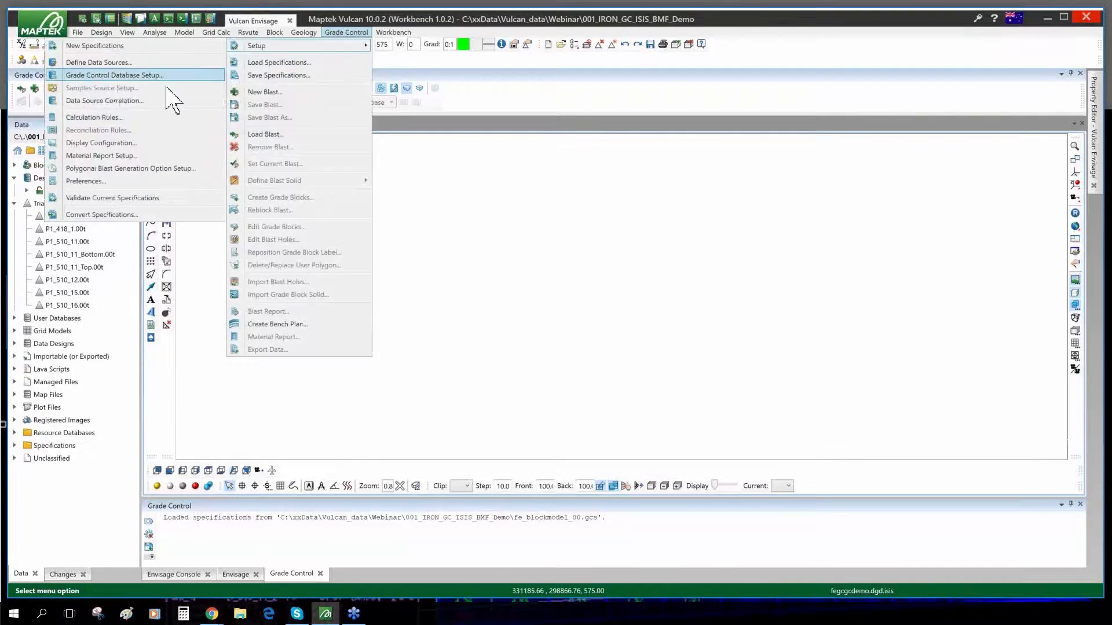
pyautogui.click(164, 116)
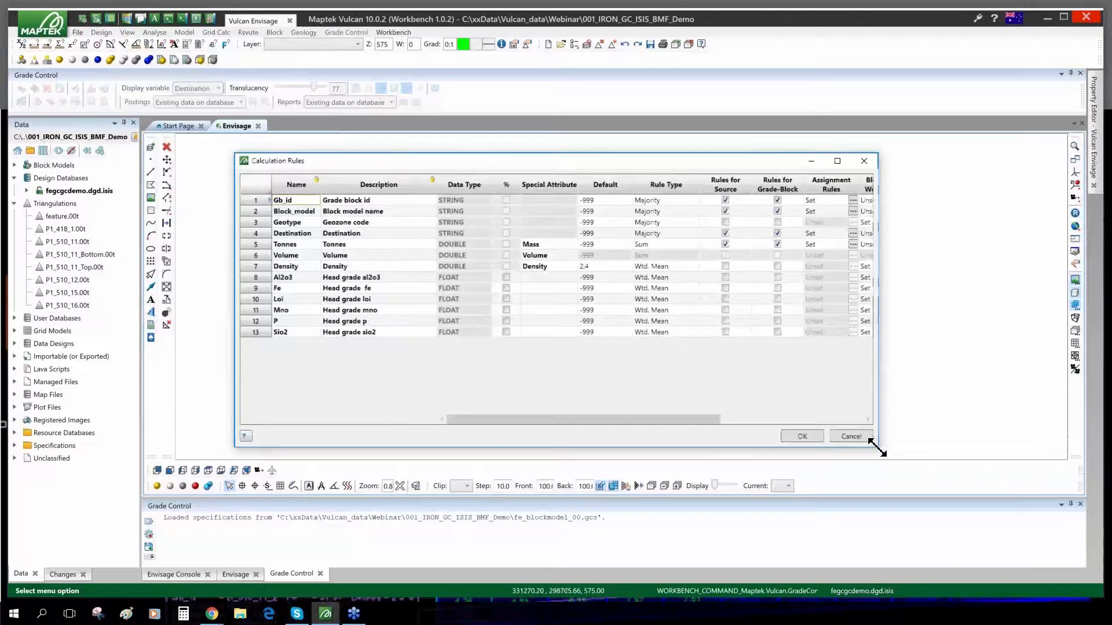
pyautogui.moveTo(876, 447); pyautogui.dragTo(1097, 541)
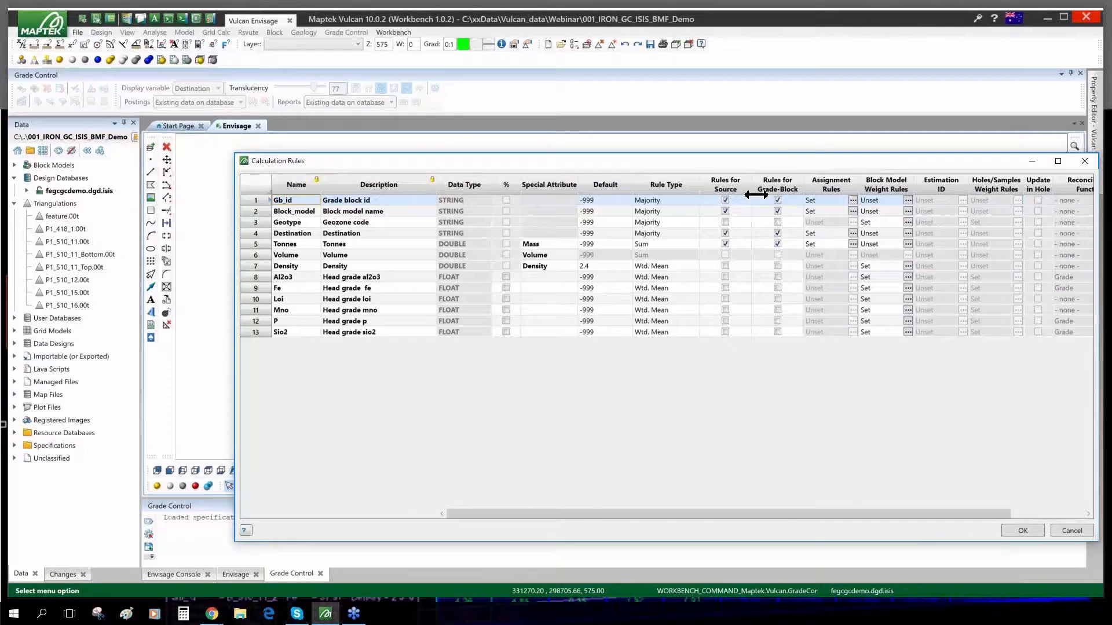
pyautogui.moveTo(750, 161); pyautogui.dragTo(596, 87)
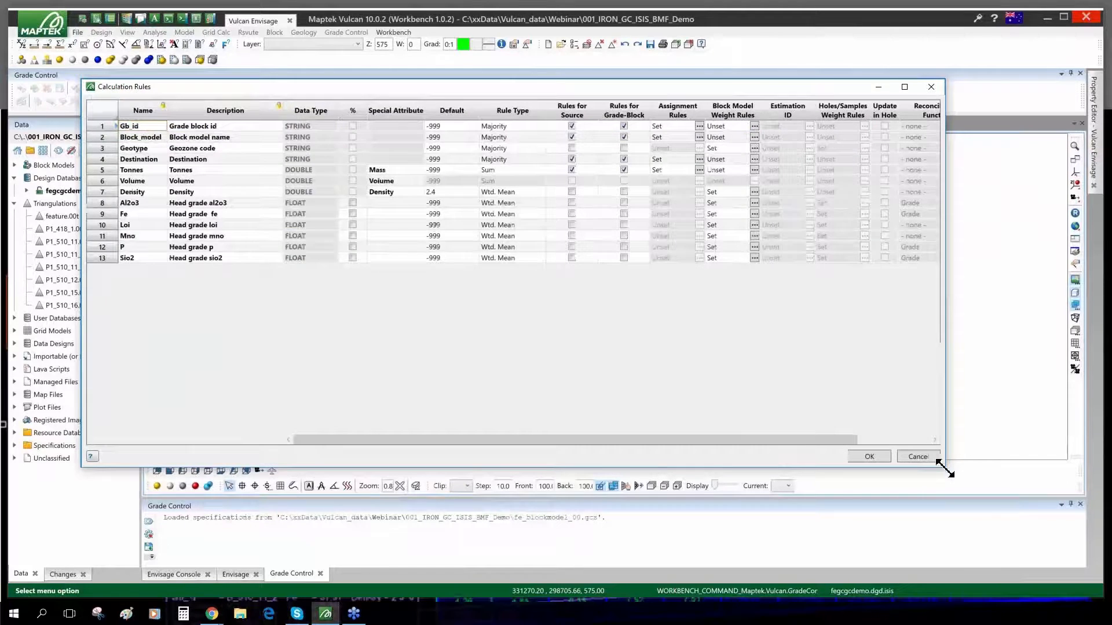
pyautogui.moveTo(944, 468); pyautogui.dragTo(1061, 401)
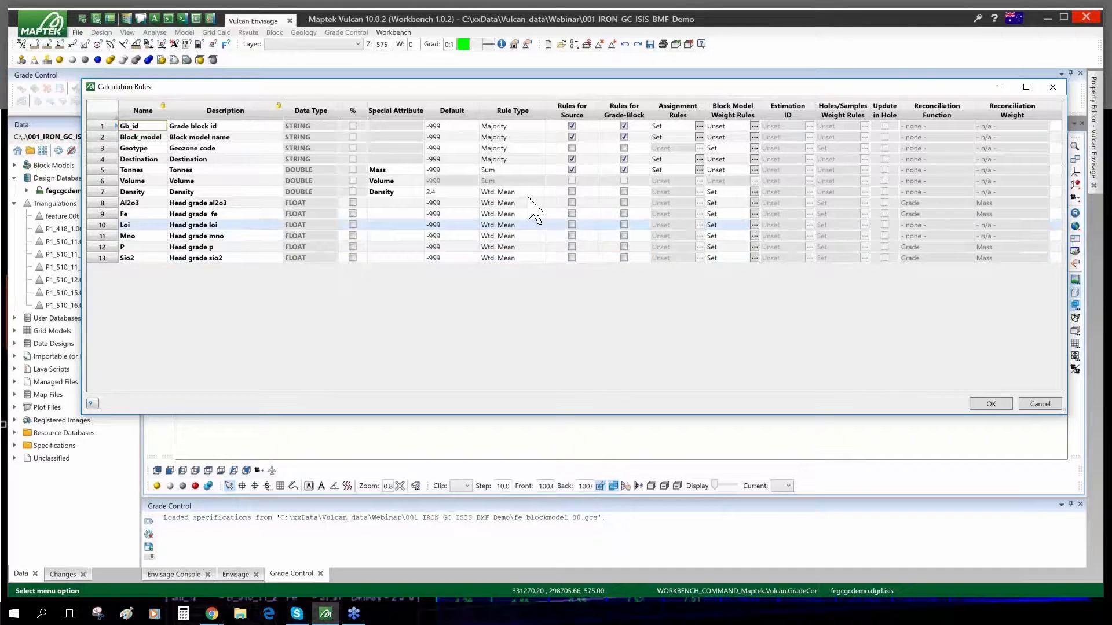
pyautogui.click(521, 126)
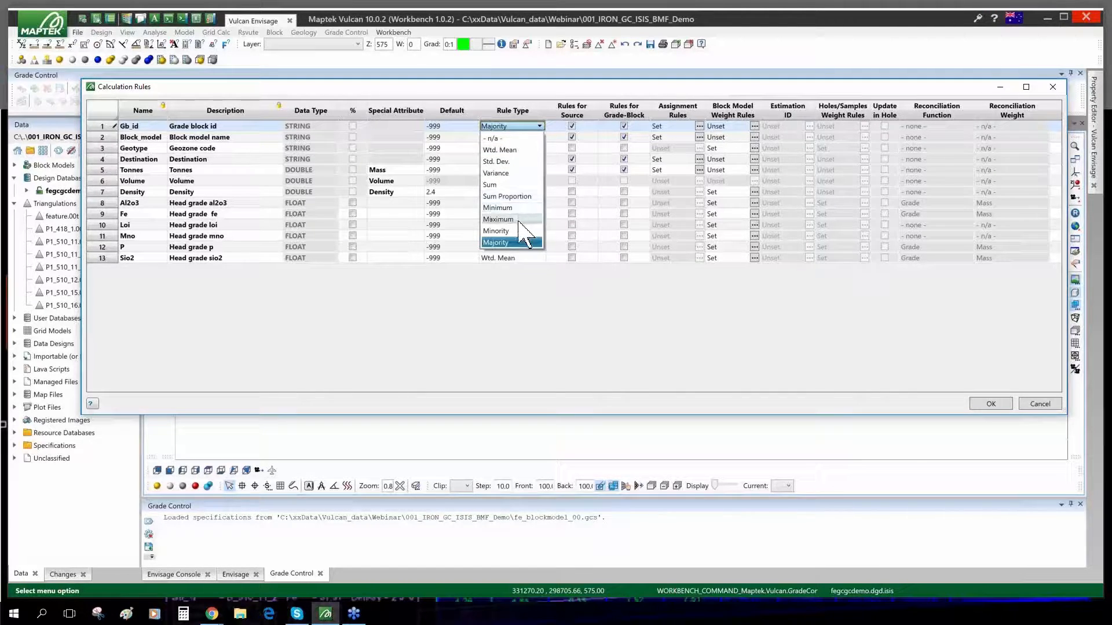
pyautogui.click(524, 306)
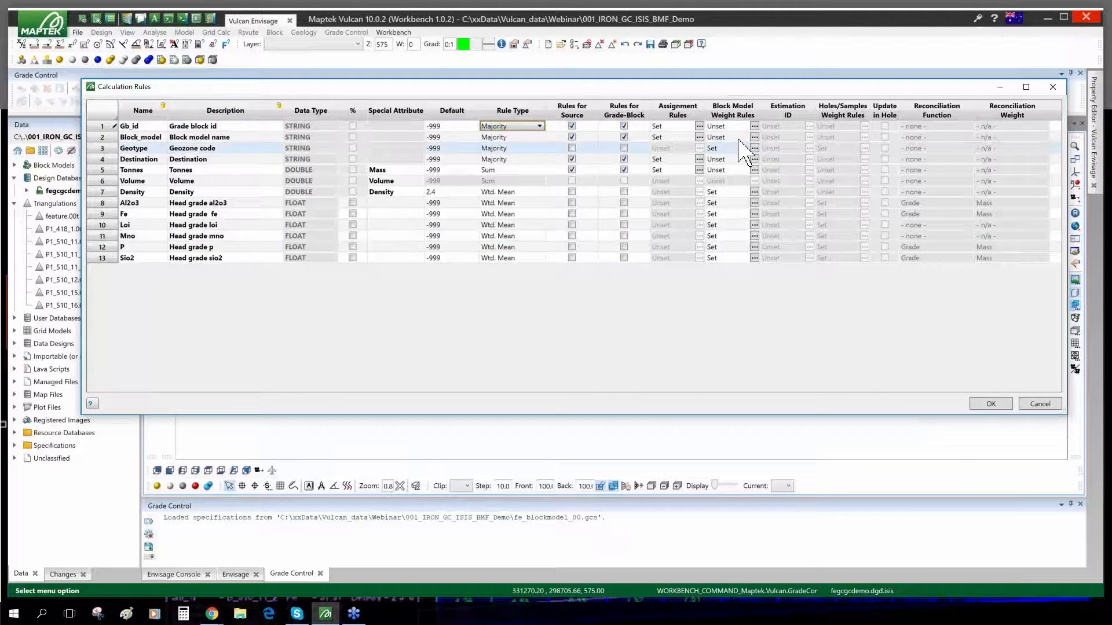
# Open the assignment rules of the Destination variable and widen their window to read the full conditions.
pyautogui.click(689, 160)
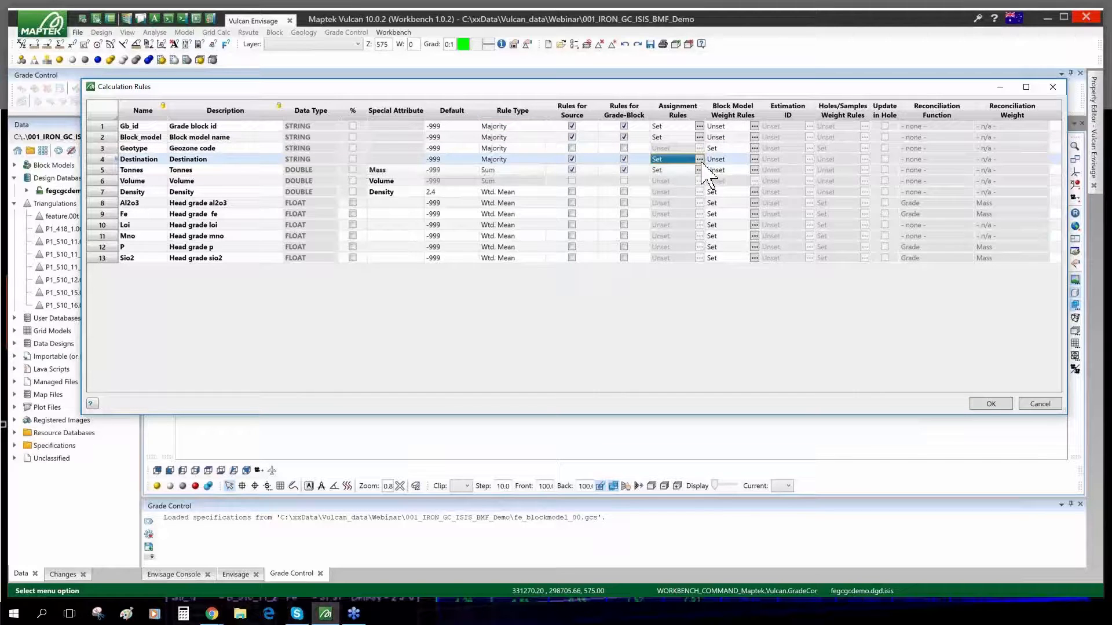
pyautogui.click(700, 160)
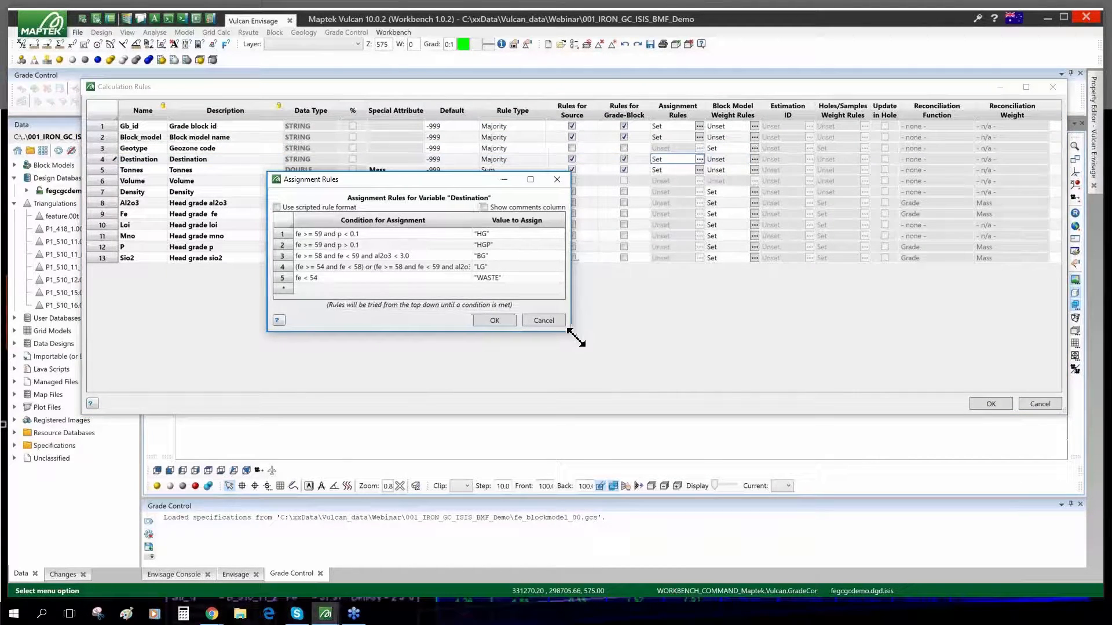
pyautogui.moveTo(576, 338); pyautogui.dragTo(787, 343)
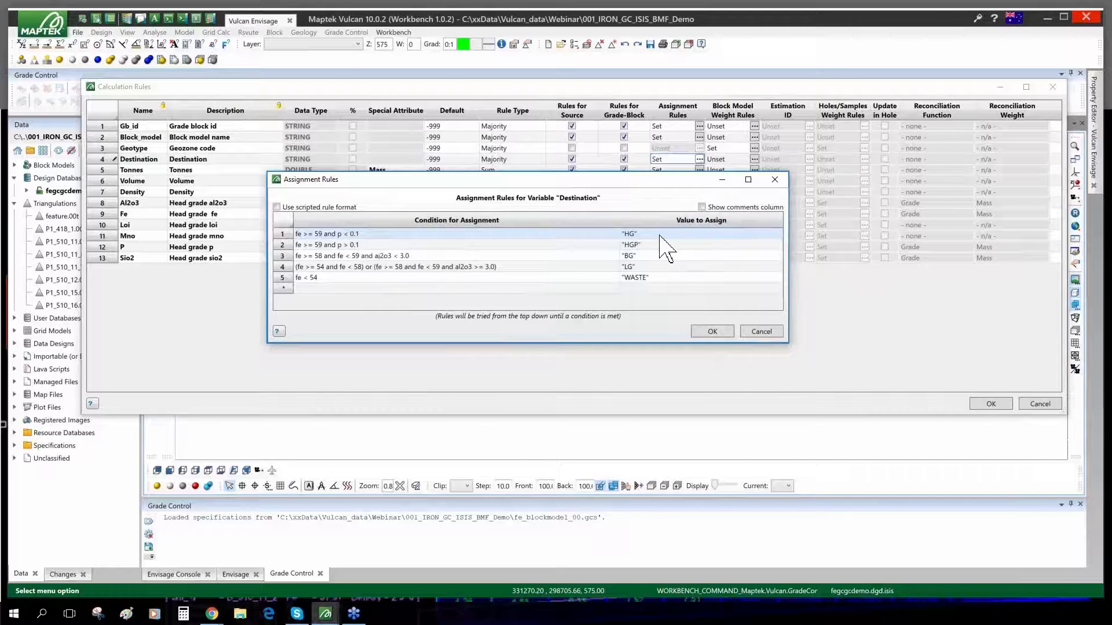
# Switch the Destination assignment rules to scripted rule format and insert an IF () THEN ... ELSE ... ENDIF template.
pyautogui.click(277, 207)
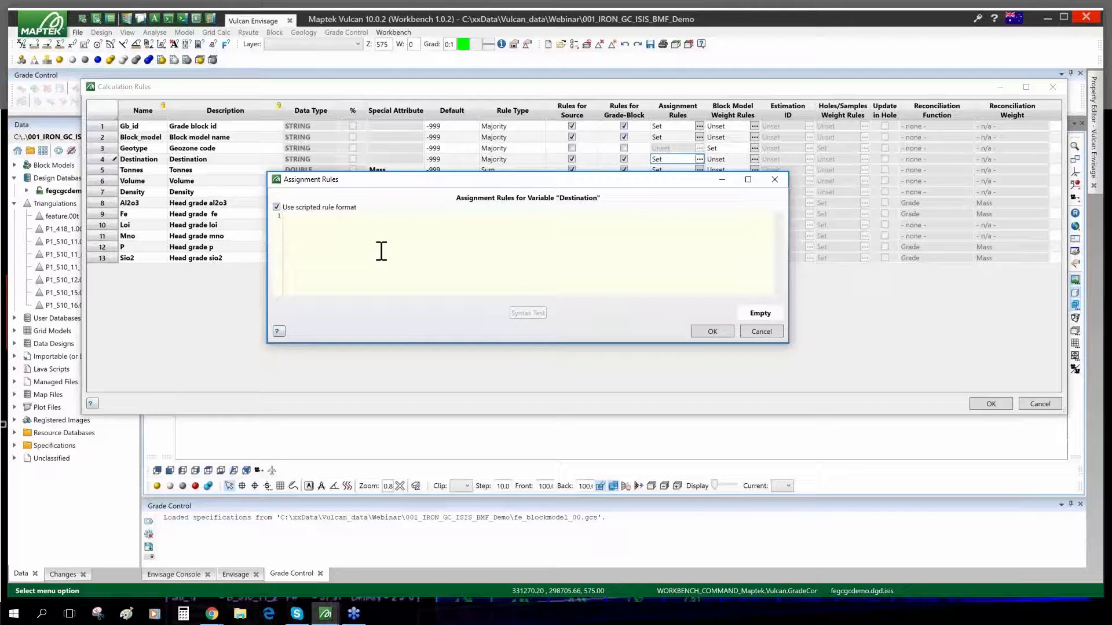
pyautogui.rightClick(309, 238)
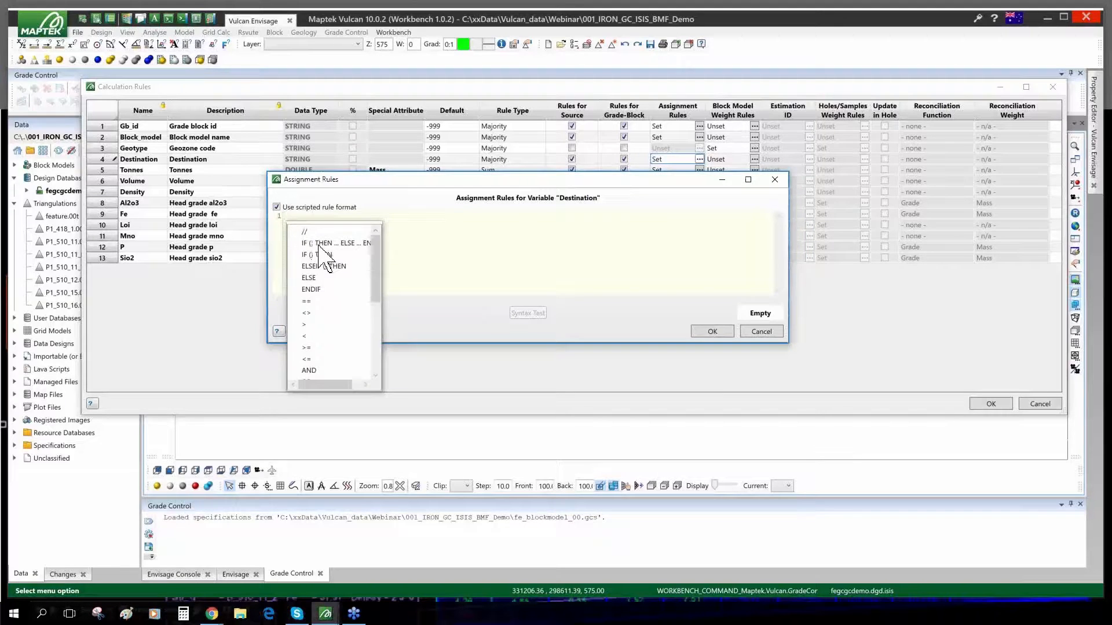
pyautogui.click(319, 243)
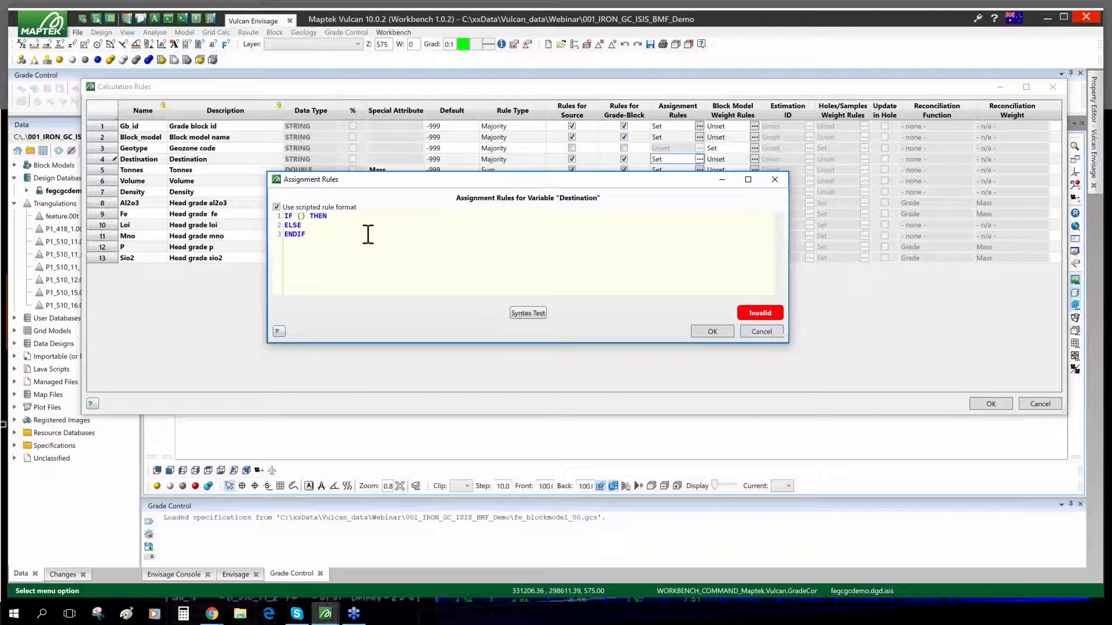
# Set the condition of the scripted Destination rule to Fe > 55, inserting Fe from the suggested variable names.
pyautogui.rightClick(301, 219)
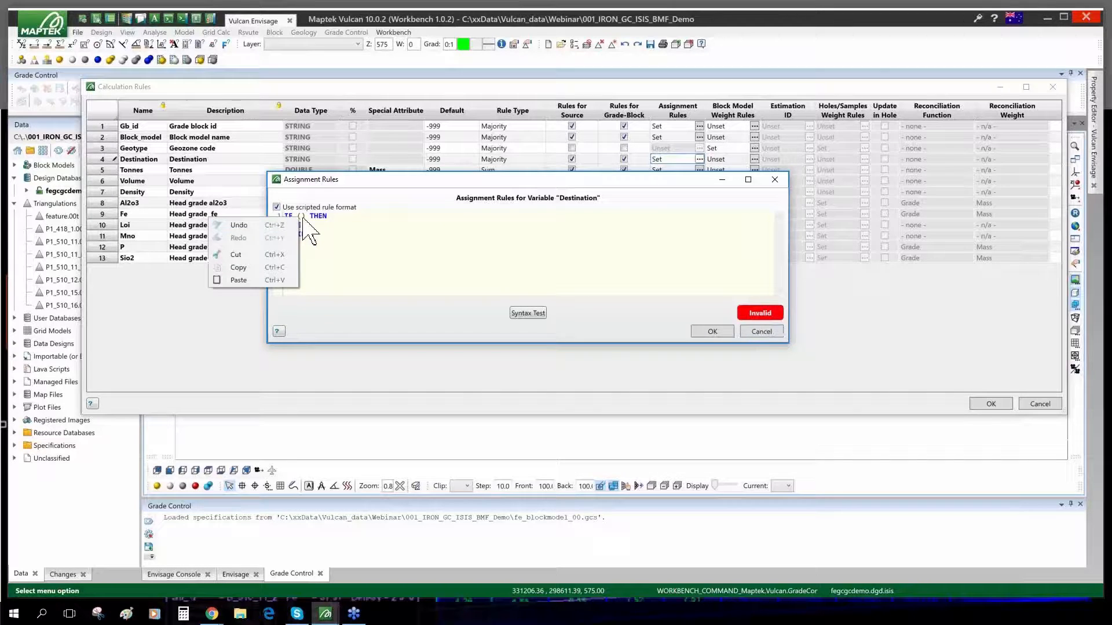
pyautogui.click(303, 219)
pyautogui.hotkey('ctrl', 'space')
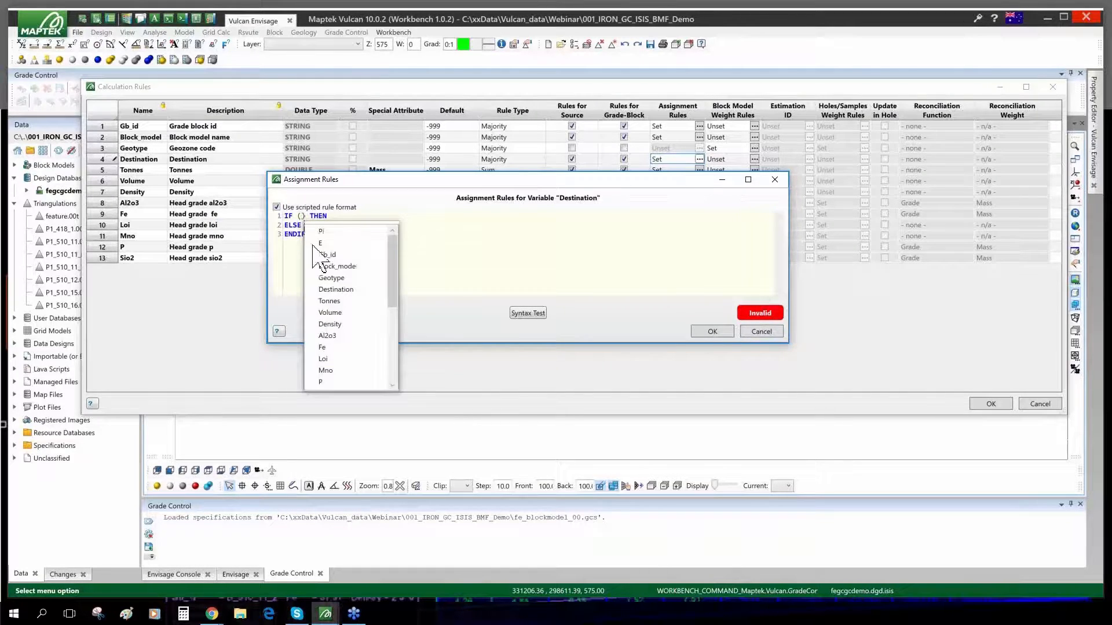
pyautogui.doubleClick(334, 348)
pyautogui.write('> 55')
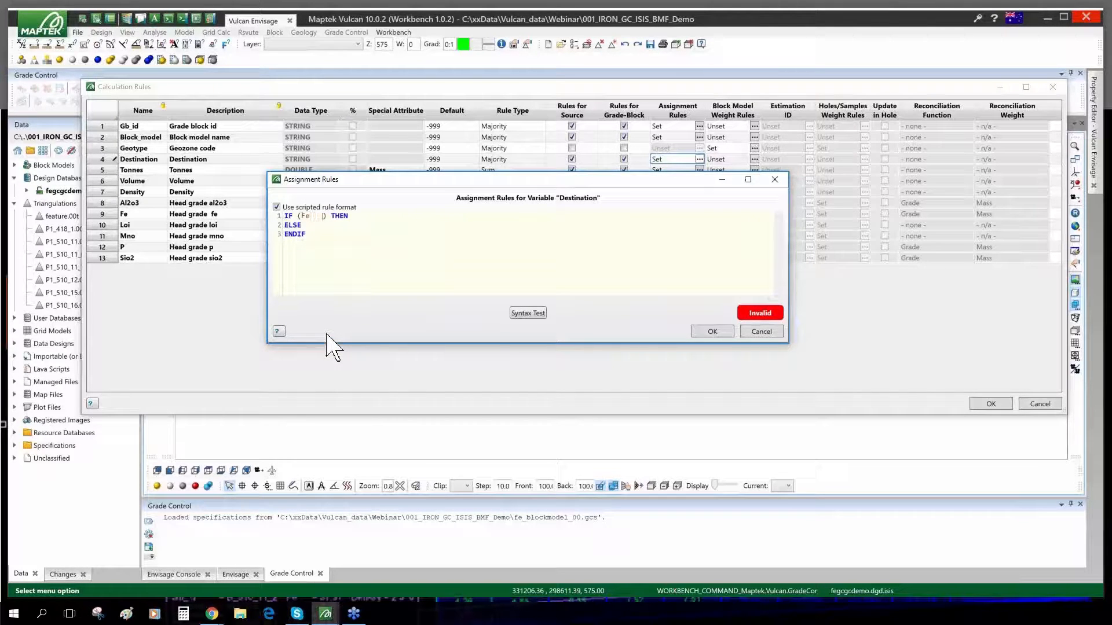
# Make the scripted rule assign "HG" in the THEN branch and "LG" in the ELSE branch.
pyautogui.click(369, 214)
pyautogui.press('Return')
pyautogui.write('"HG"')
pyautogui.moveTo(351, 229); pyautogui.dragTo(350, 232)
pyautogui.click(350, 234)
pyautogui.press('Return')
pyautogui.write('"LG')
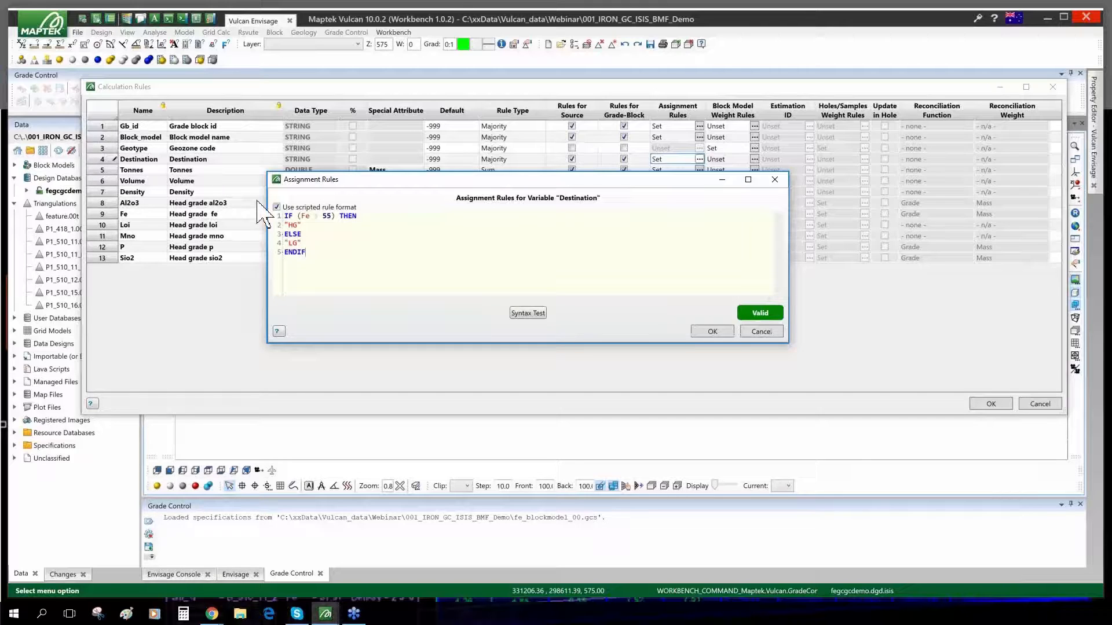
# Return the Destination rules to the condition table format, then cancel out of the assignment rules and calculation rules.
pyautogui.click(276, 206)
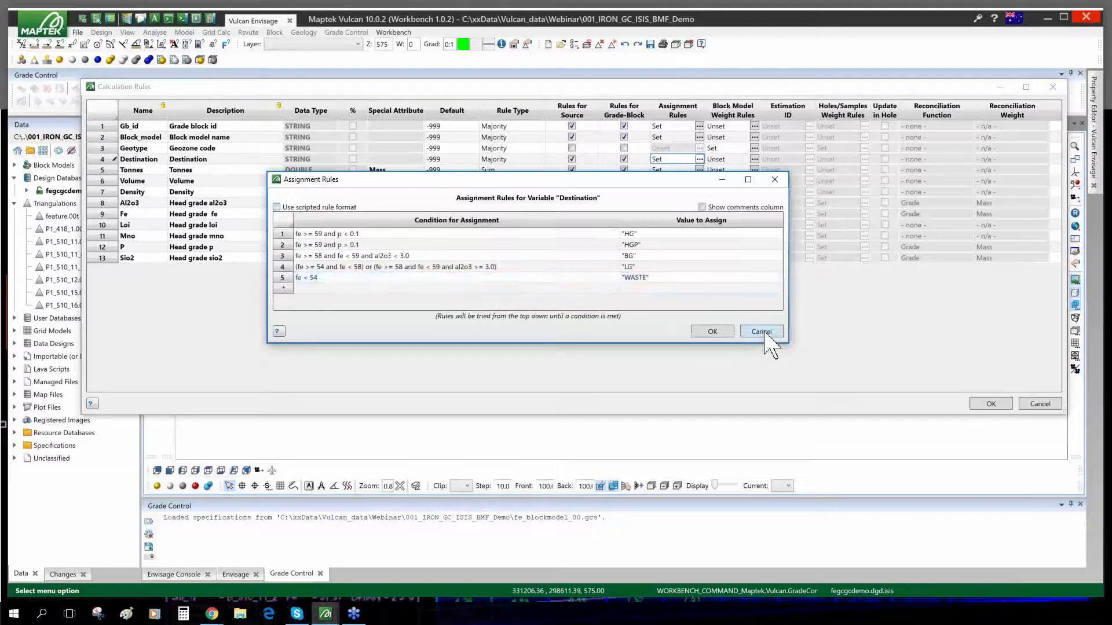
pyautogui.click(763, 332)
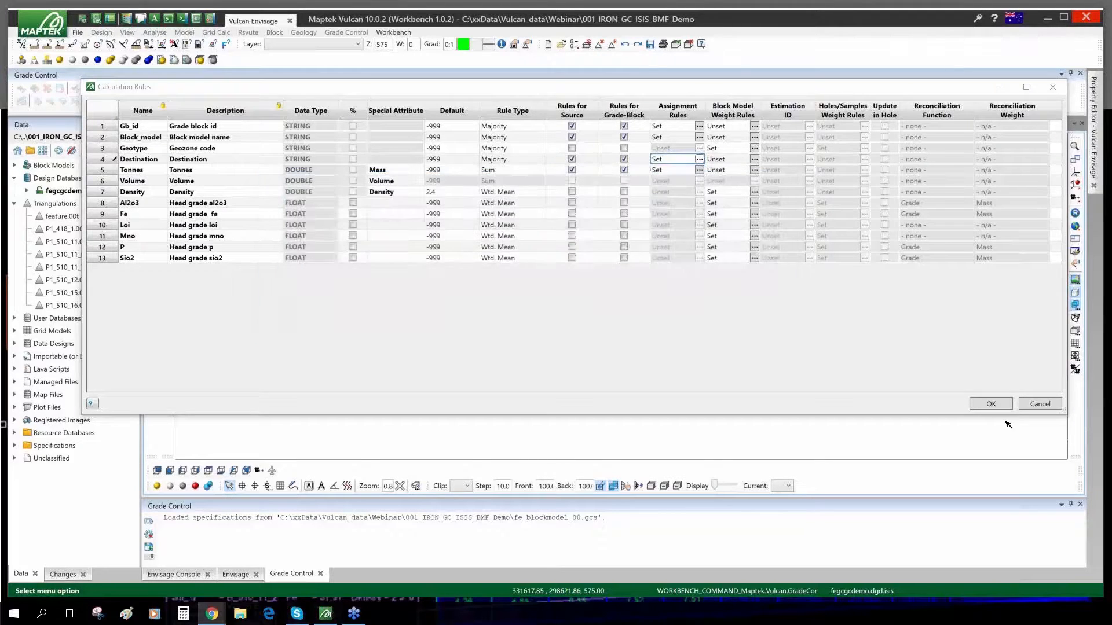
pyautogui.click(1039, 404)
# Validate the current grade control specifications and dismiss the validation message.
pyautogui.click(346, 32)
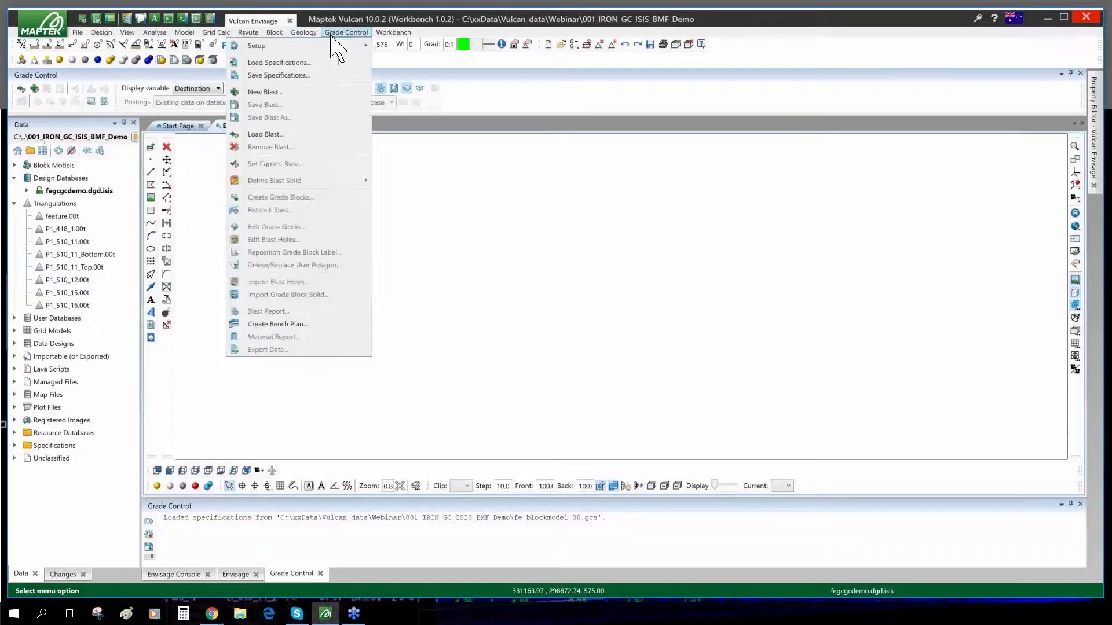
pyautogui.moveTo(257, 45)
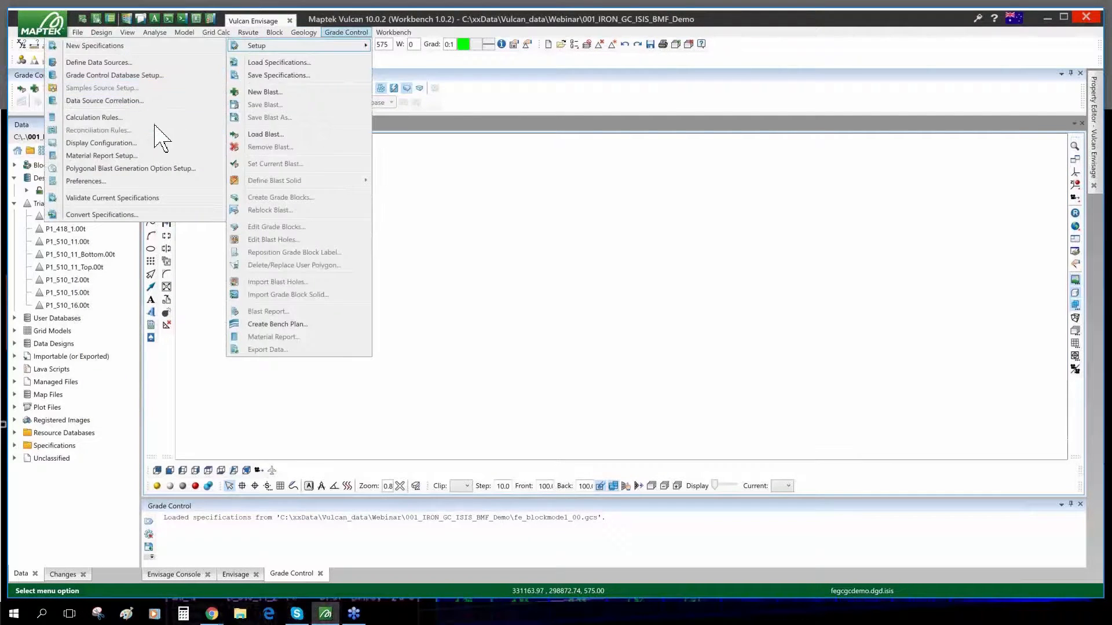
pyautogui.click(170, 199)
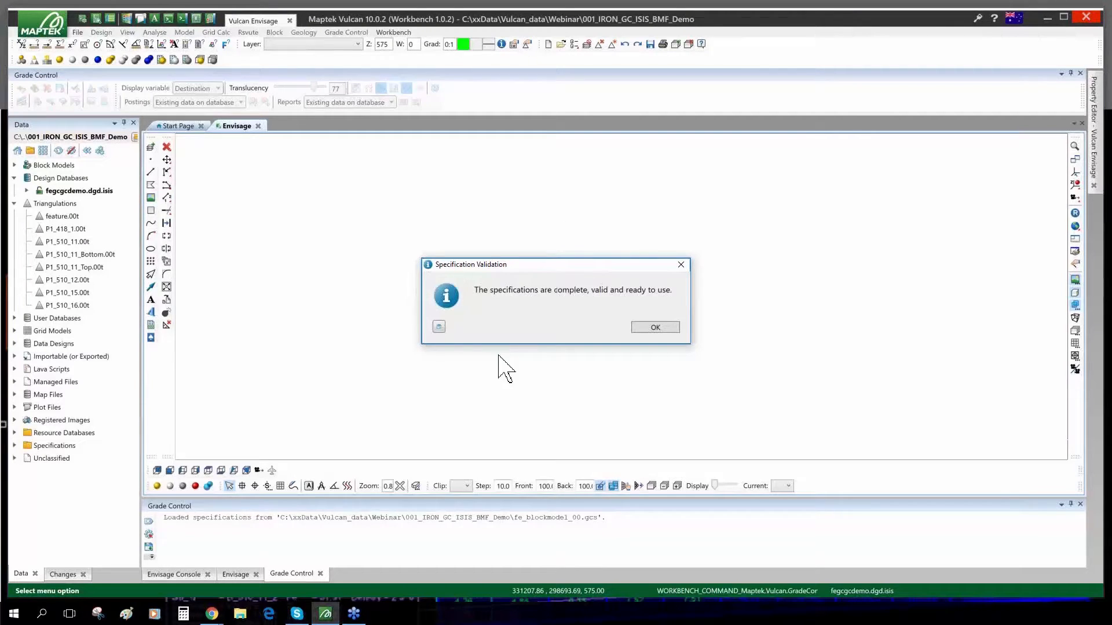
pyautogui.click(655, 327)
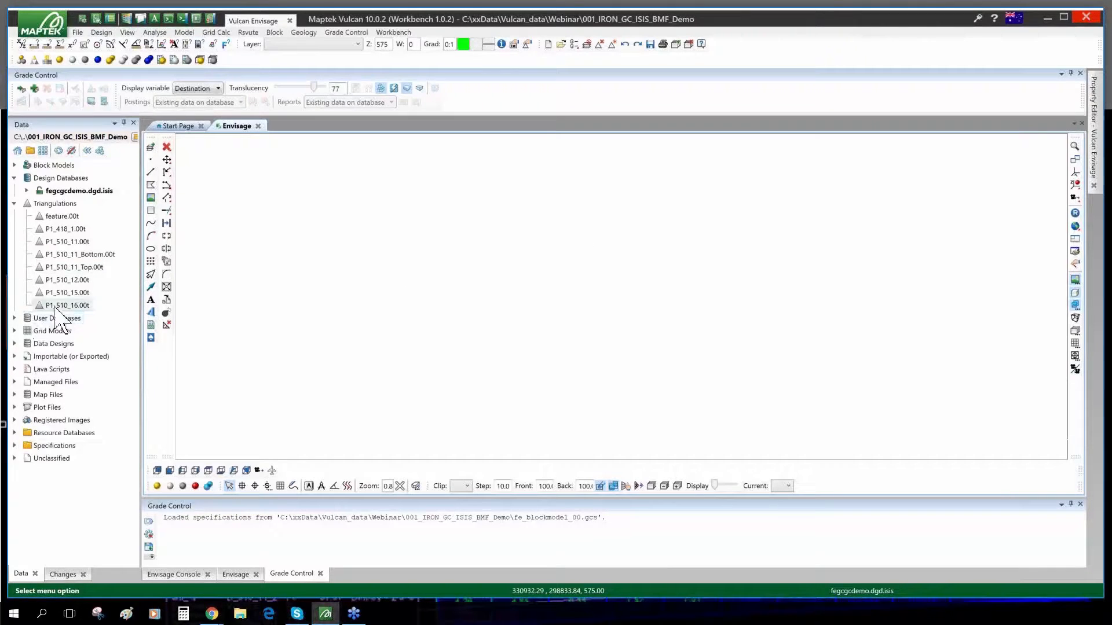
# Load the P1_510_16.00t triangulation into the view and create a new blast with pit P1, bench 510 and blast id 16.
pyautogui.moveTo(55, 305); pyautogui.dragTo(434, 271)
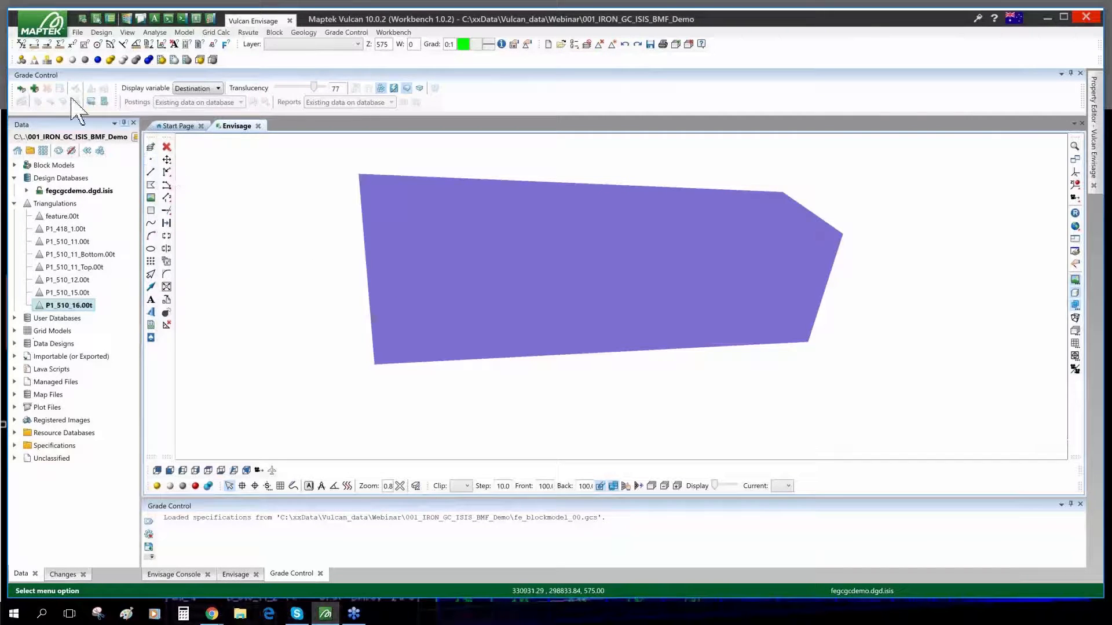
pyautogui.click(35, 88)
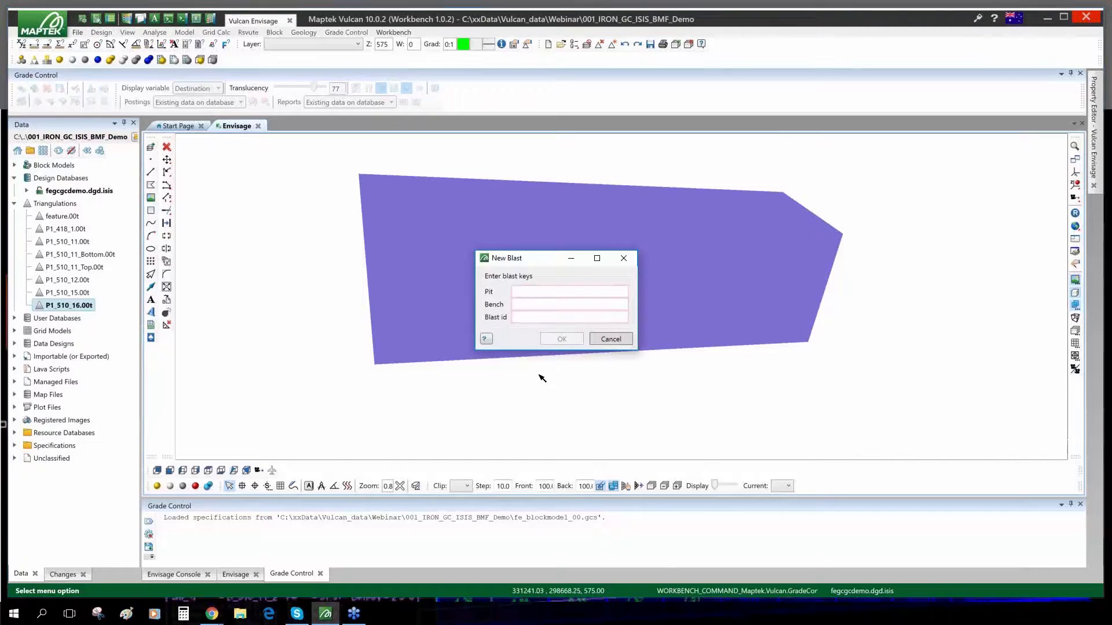
pyautogui.write('P1')
pyautogui.press('Tab')
pyautogui.write('5')
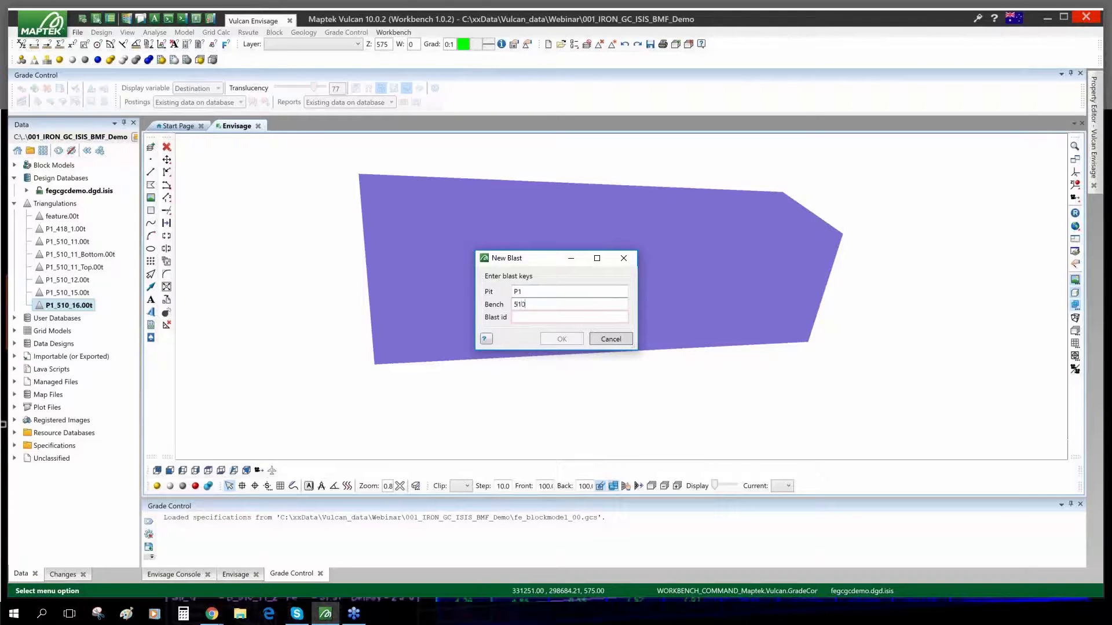
pyautogui.click(555, 315)
pyautogui.write('16')
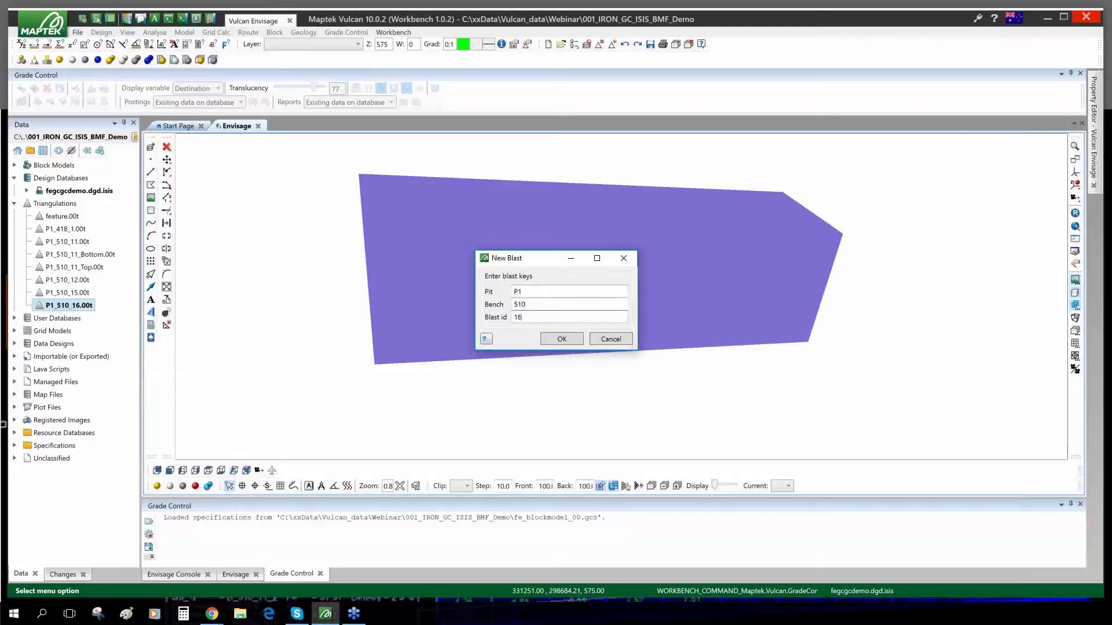
pyautogui.click(568, 340)
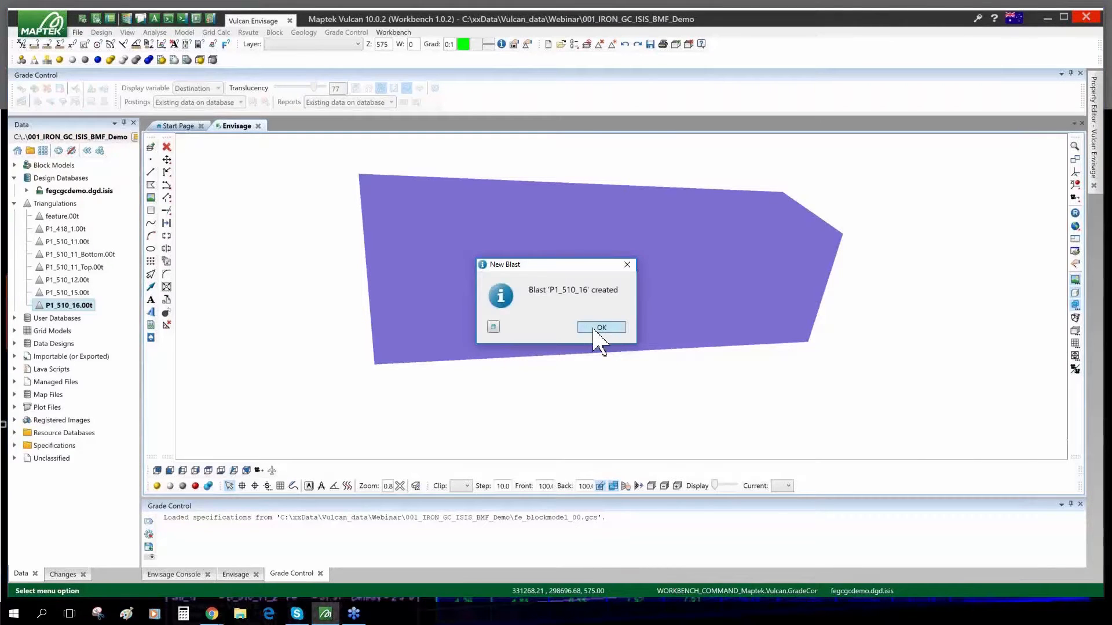
pyautogui.click(597, 328)
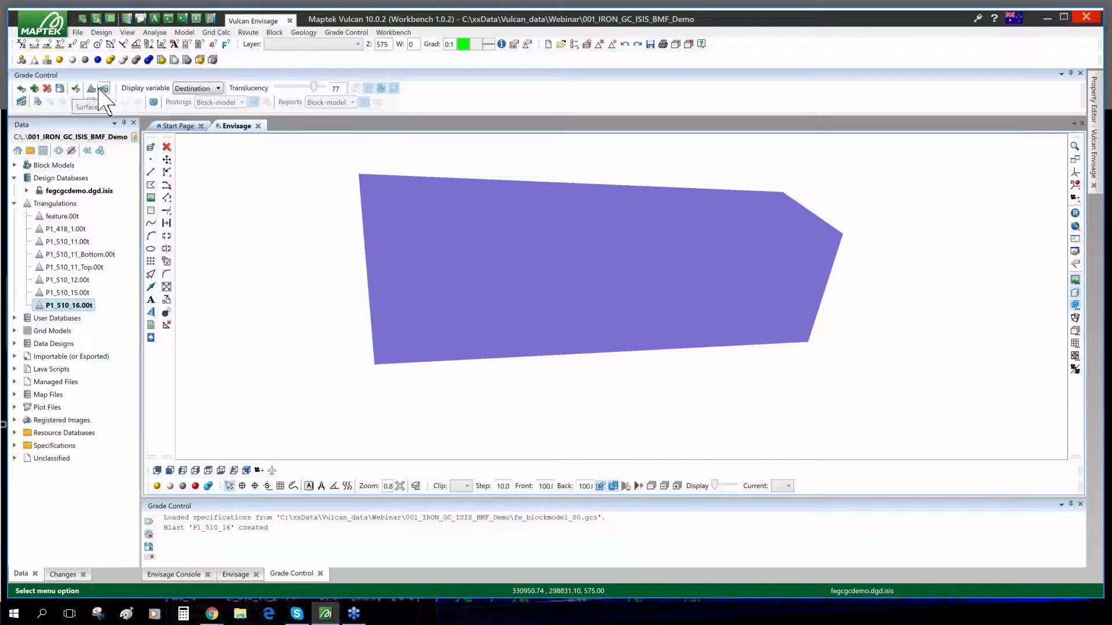
# Define the blast solid for P1_510_16 from the only loaded triangulation.
pyautogui.click(22, 102)
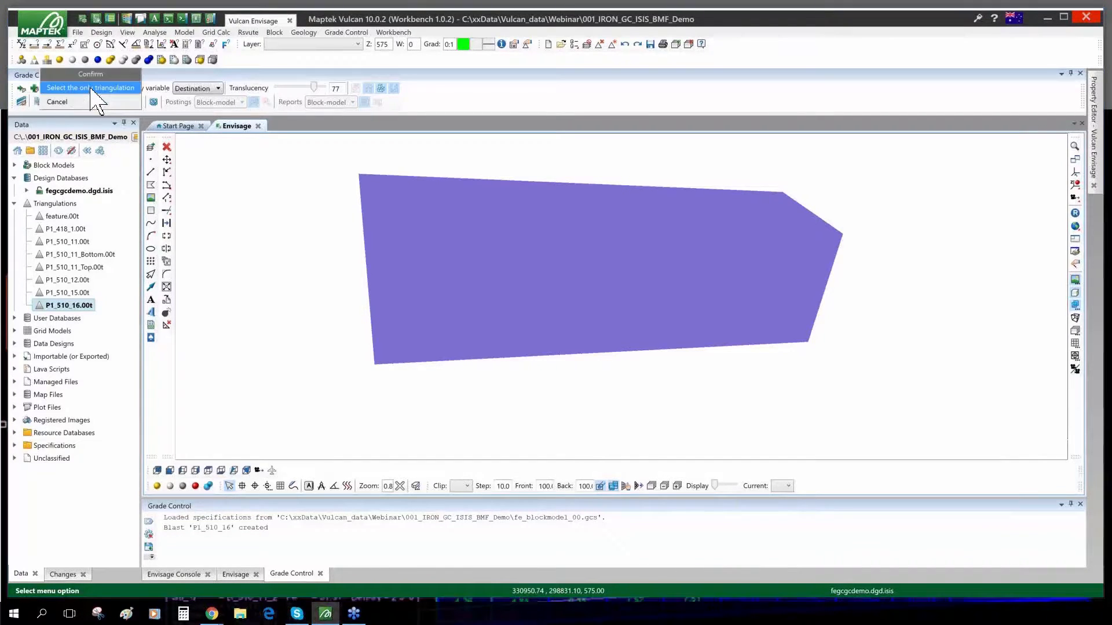
pyautogui.click(91, 89)
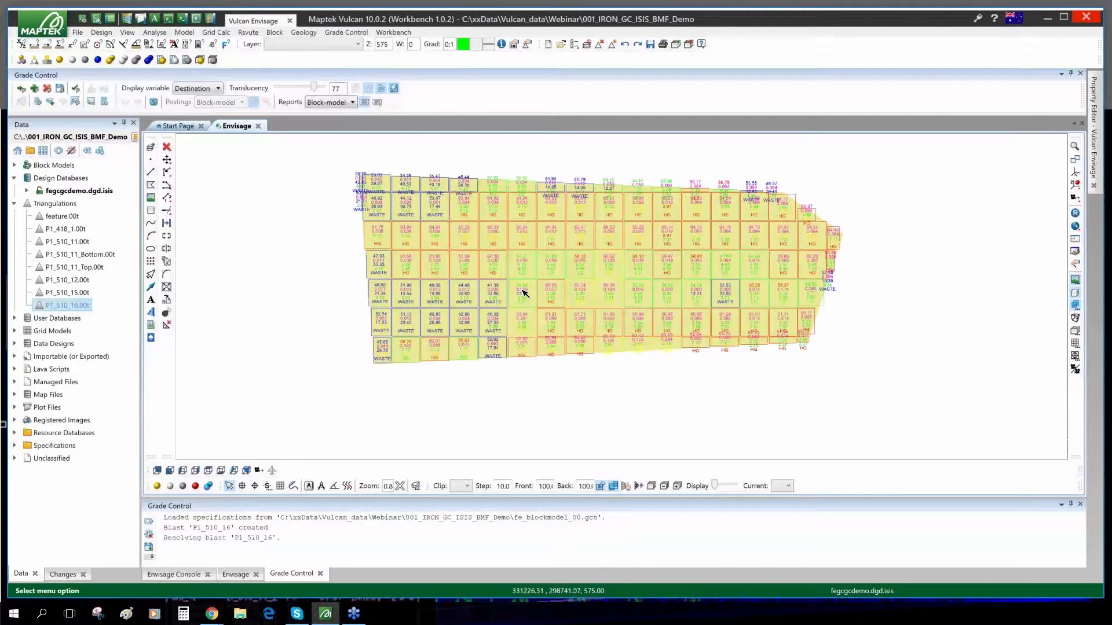
pyautogui.scroll(1, 522, 292)
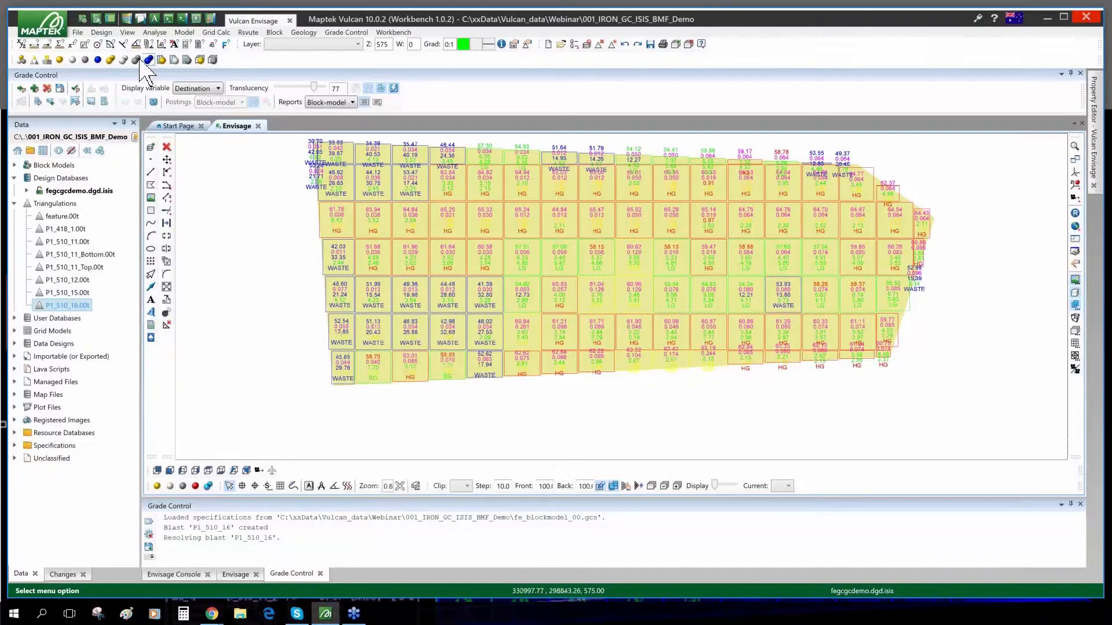
# Display the cut lines over the blast and load the feature.00t triangulation.
pyautogui.click(110, 59)
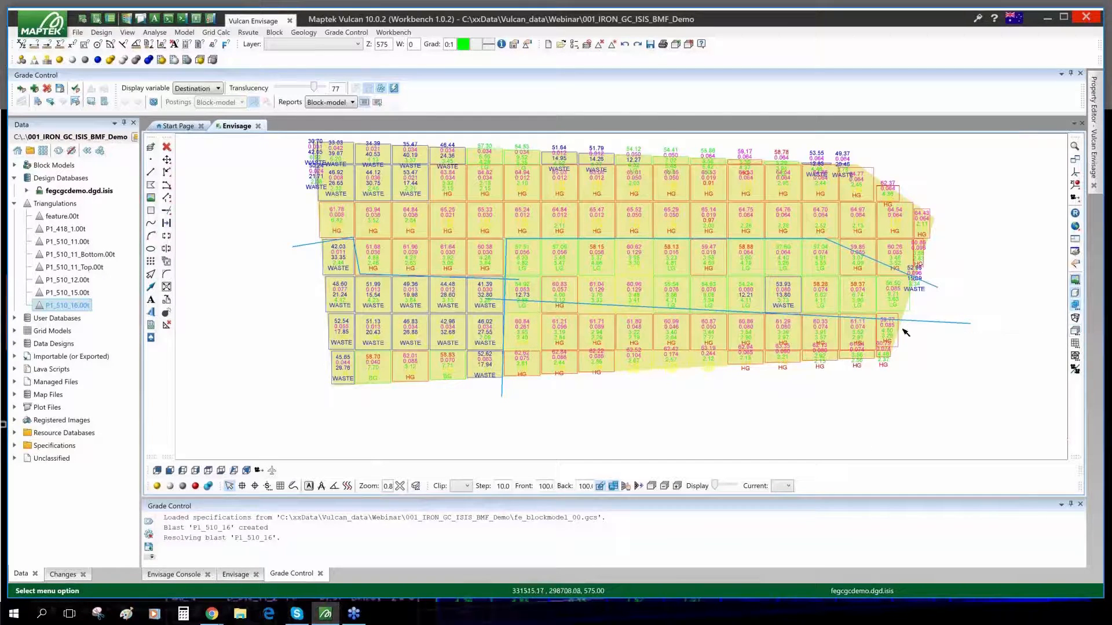
pyautogui.doubleClick(65, 217)
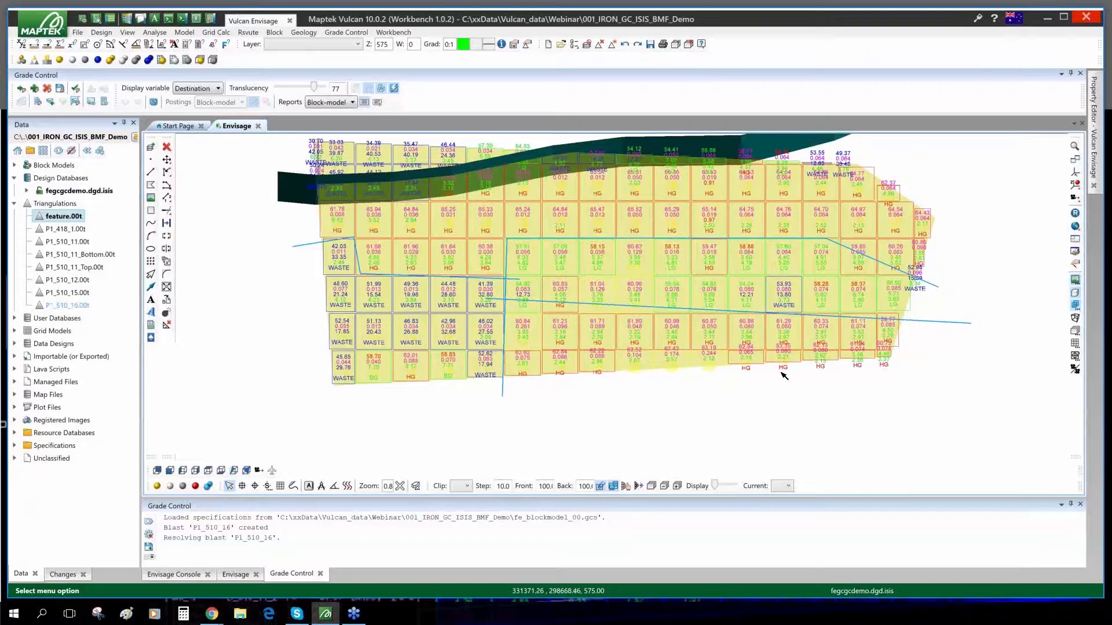
pyautogui.moveTo(695, 314)
pyautogui.scroll(-1, 695, 314)
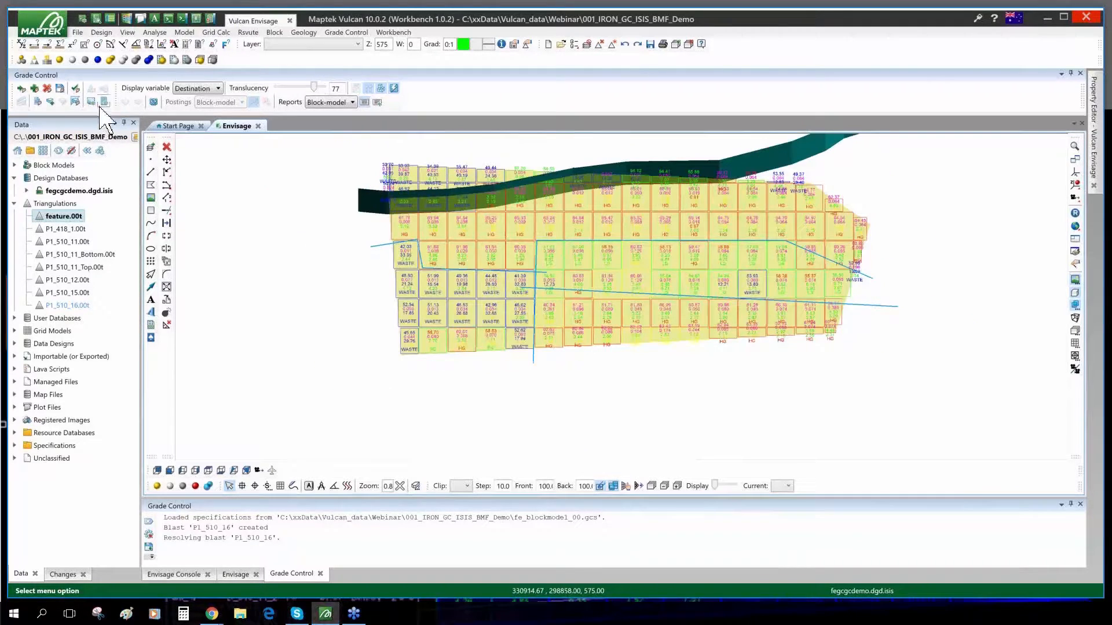
# Start creating grade blocks with the cut lines' layer as block delimiters, using the projection method with a dip of 90.00 degrees.
pyautogui.click(51, 107)
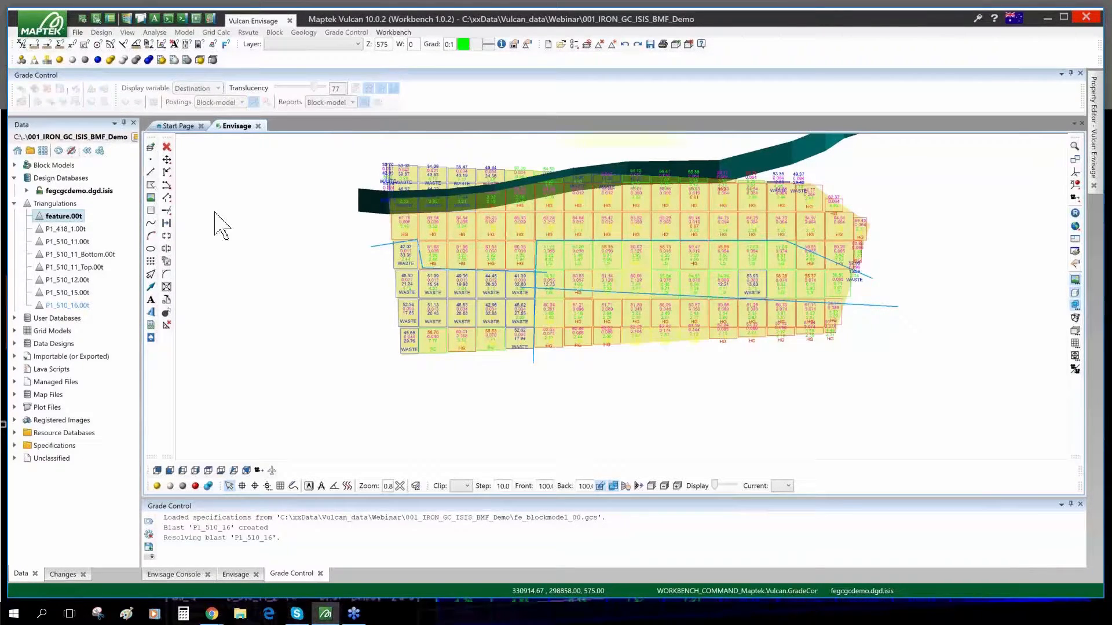
pyautogui.click(308, 328)
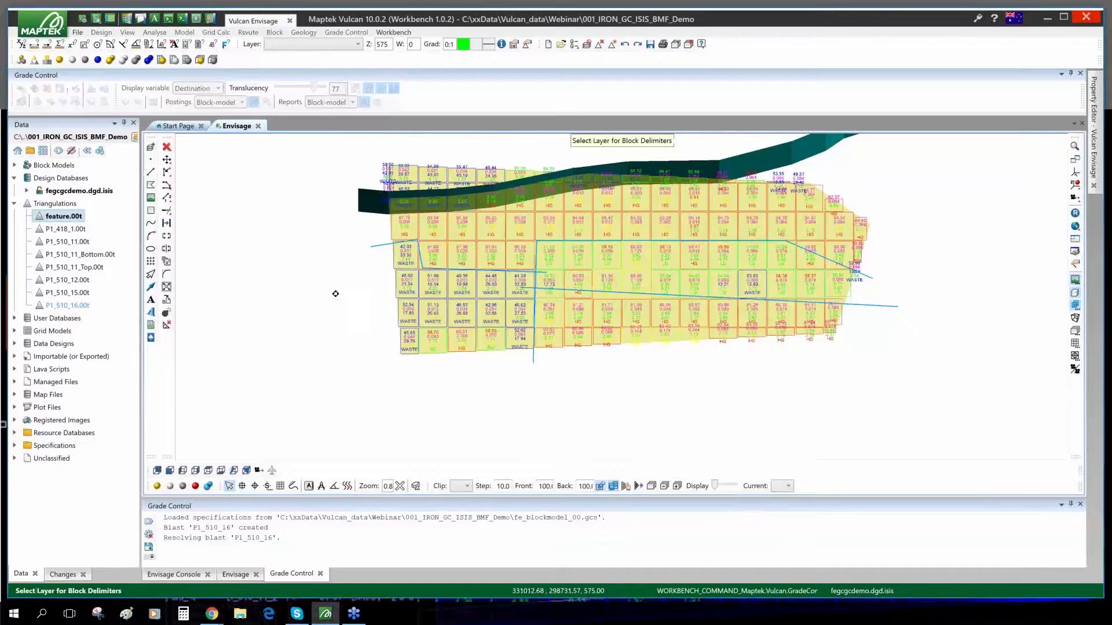
pyautogui.click(378, 250)
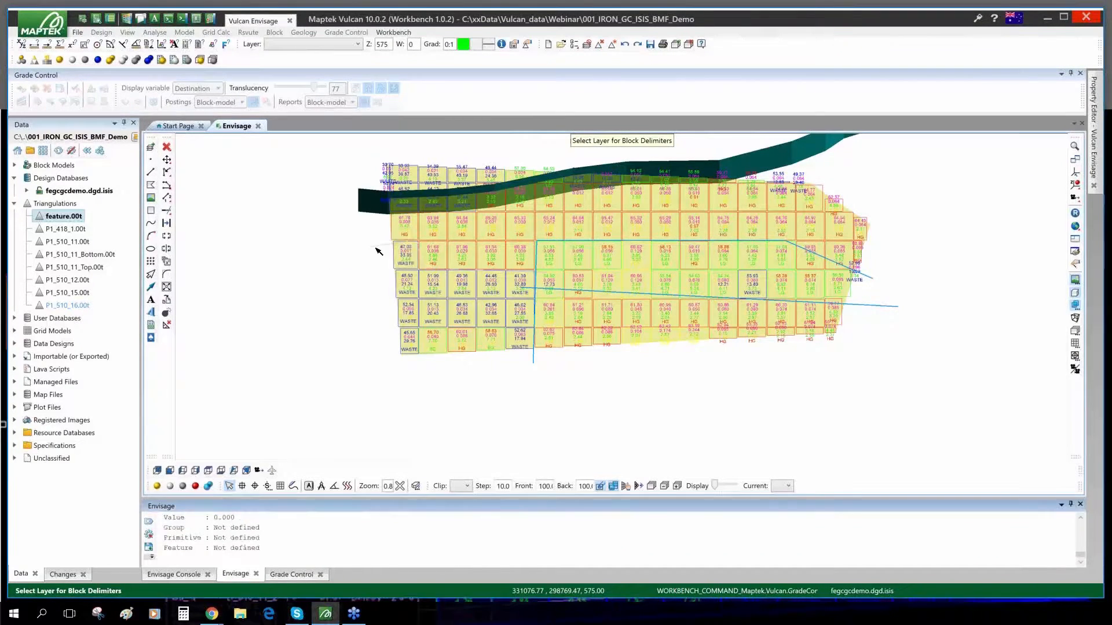
pyautogui.rightClick(376, 248)
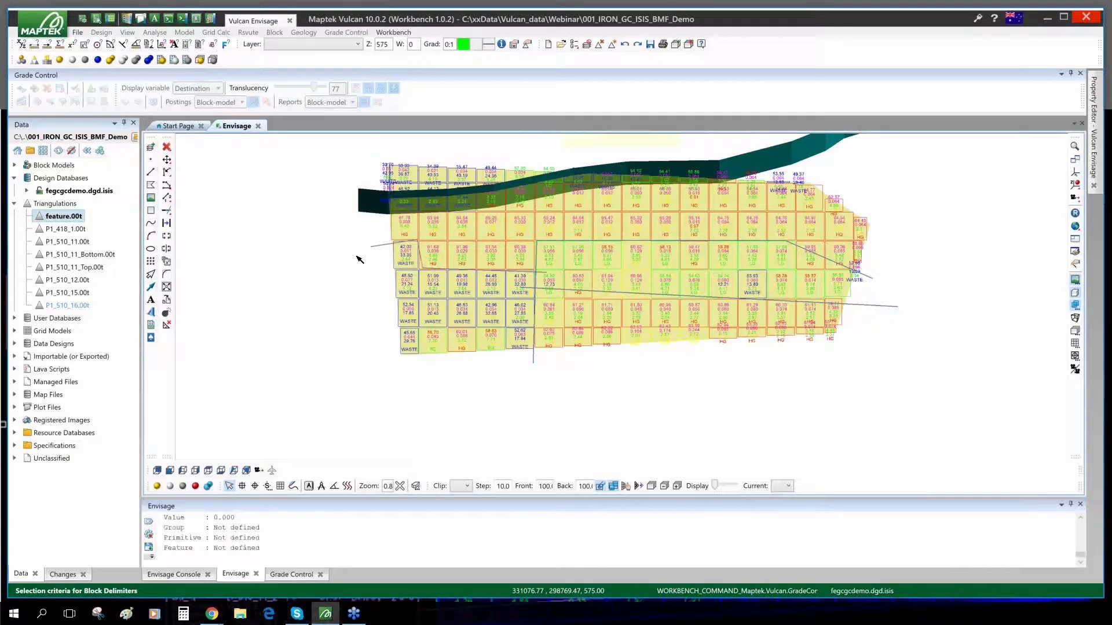
pyautogui.rightClick(357, 258)
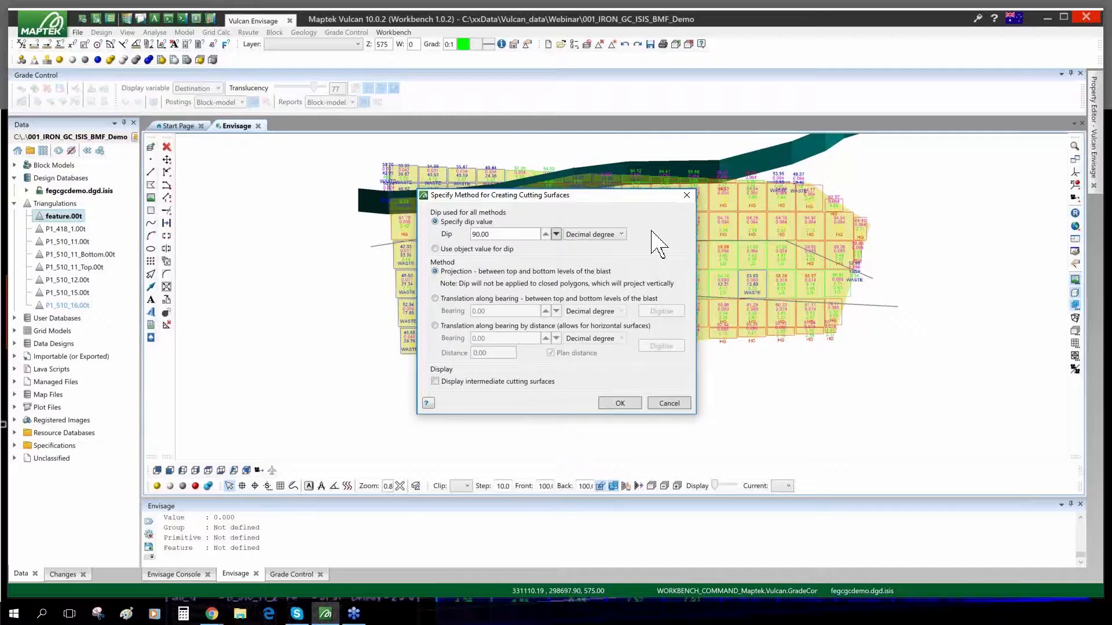
pyautogui.click(620, 404)
# Select the line delimiters again by layer, confirm layer P1_510_16_CUT, and accept the cutting surface method.
pyautogui.rightClick(421, 285)
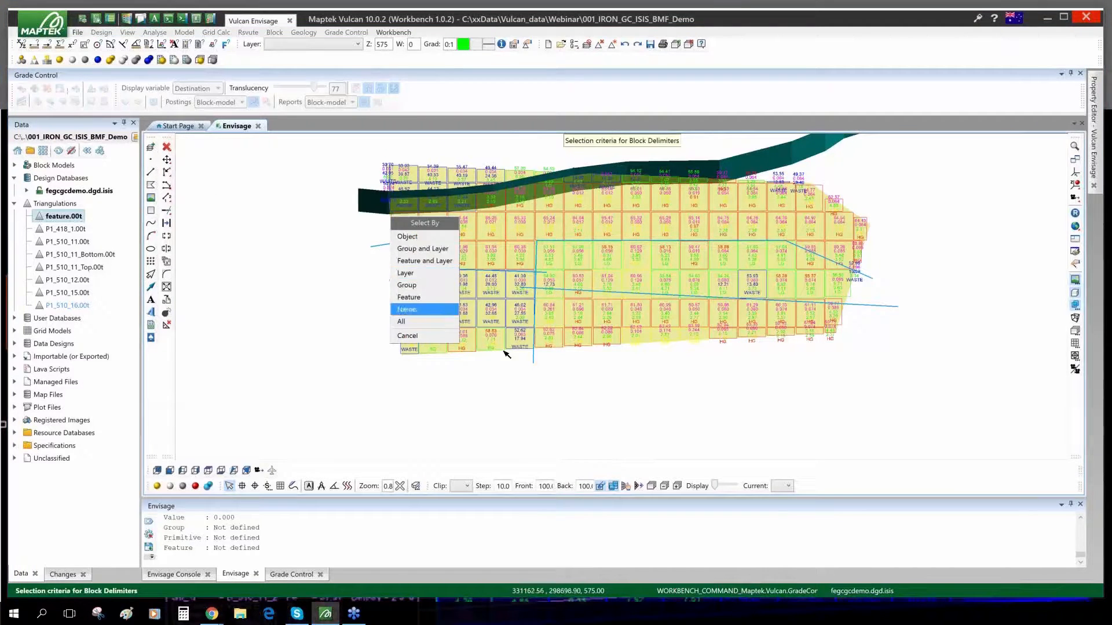
pyautogui.click(410, 274)
pyautogui.click(385, 245)
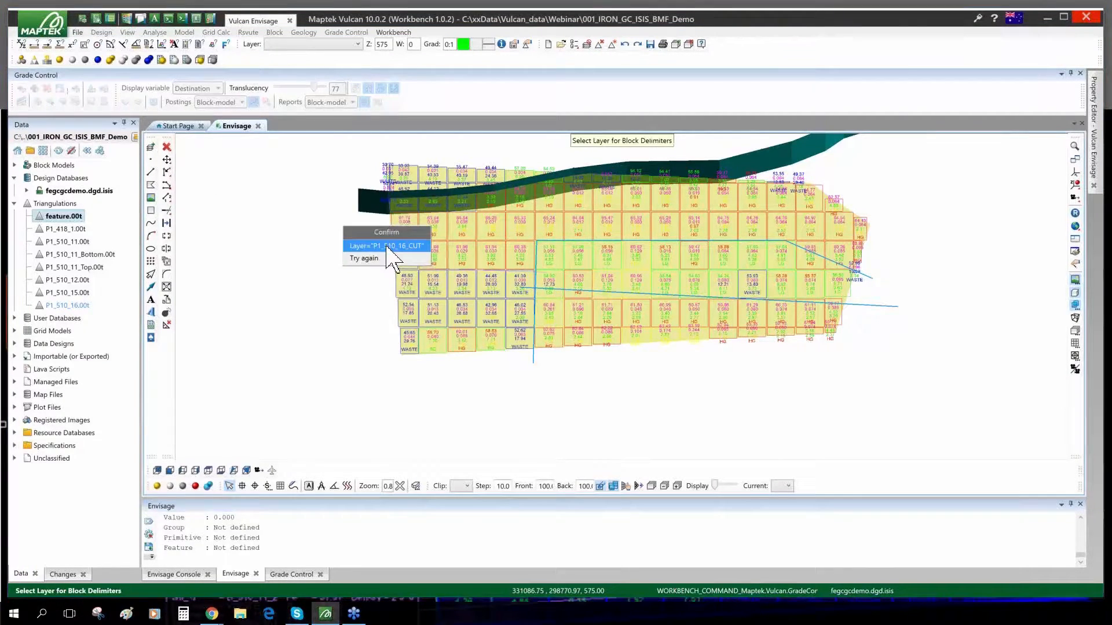
pyautogui.click(386, 246)
pyautogui.rightClick(384, 249)
pyautogui.click(385, 246)
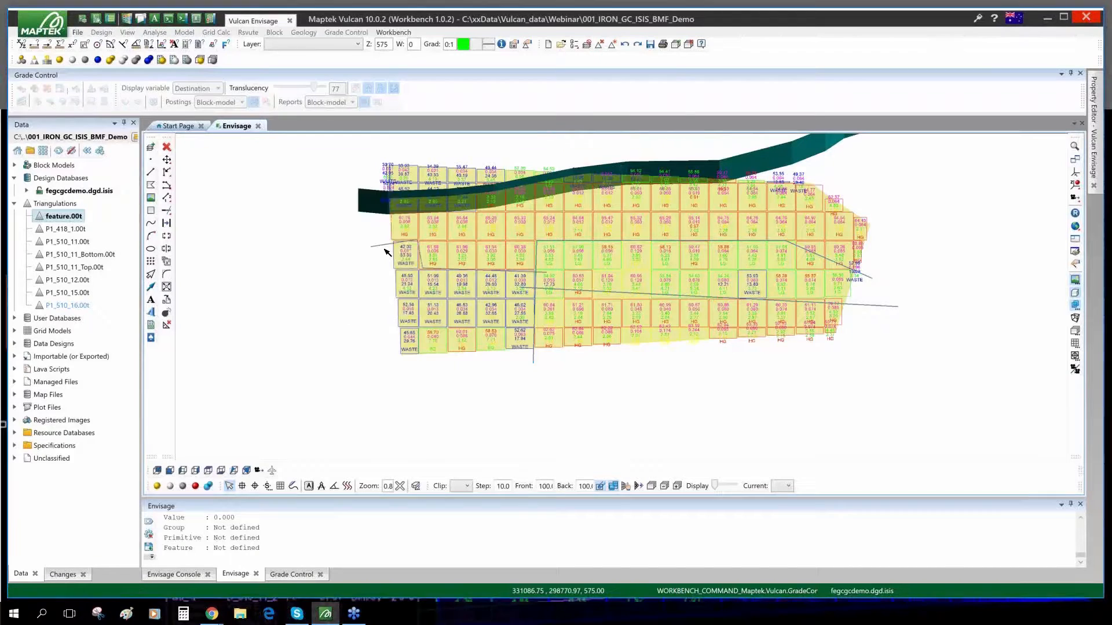
pyautogui.click(612, 404)
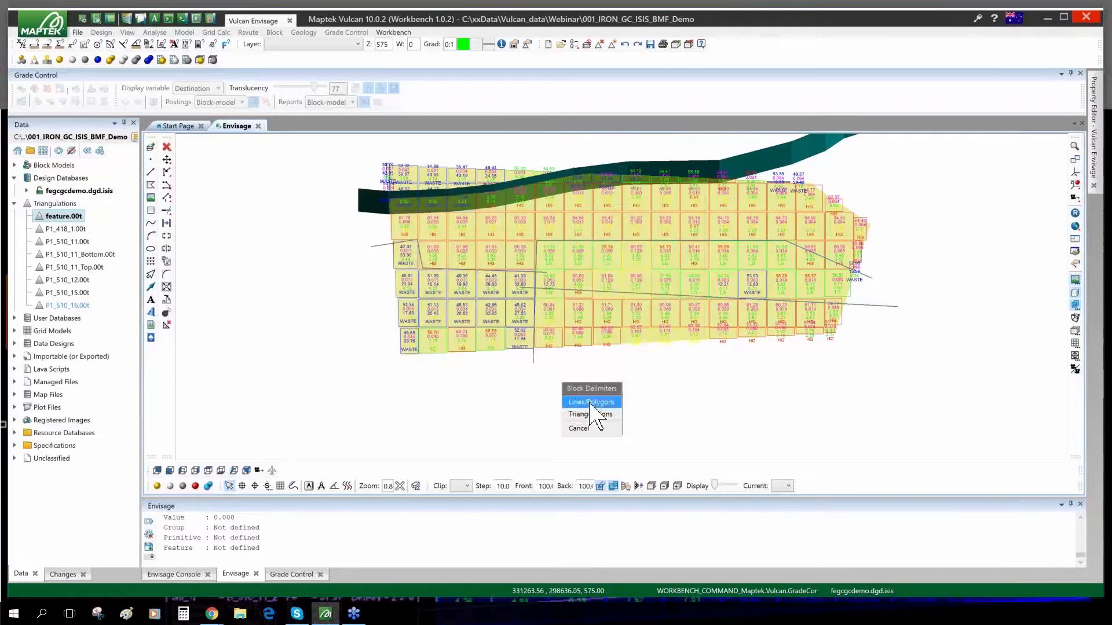
# Add the feature.00t triangulation as a block delimiter and generate the grade blocks, named along a direction line from initial value 1.
pyautogui.click(590, 416)
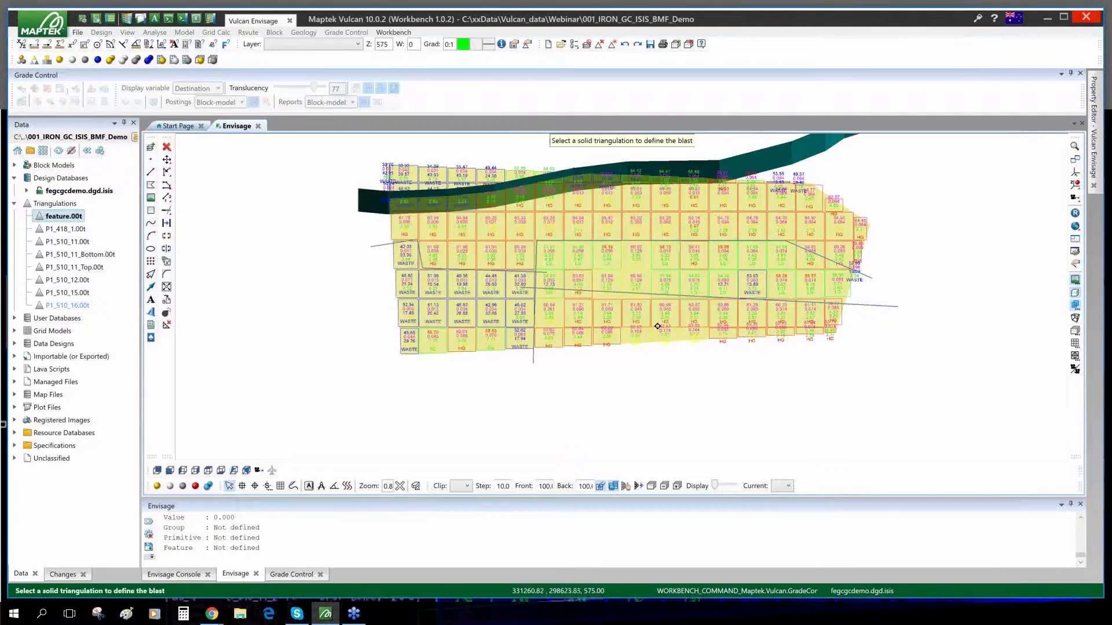
pyautogui.click(780, 158)
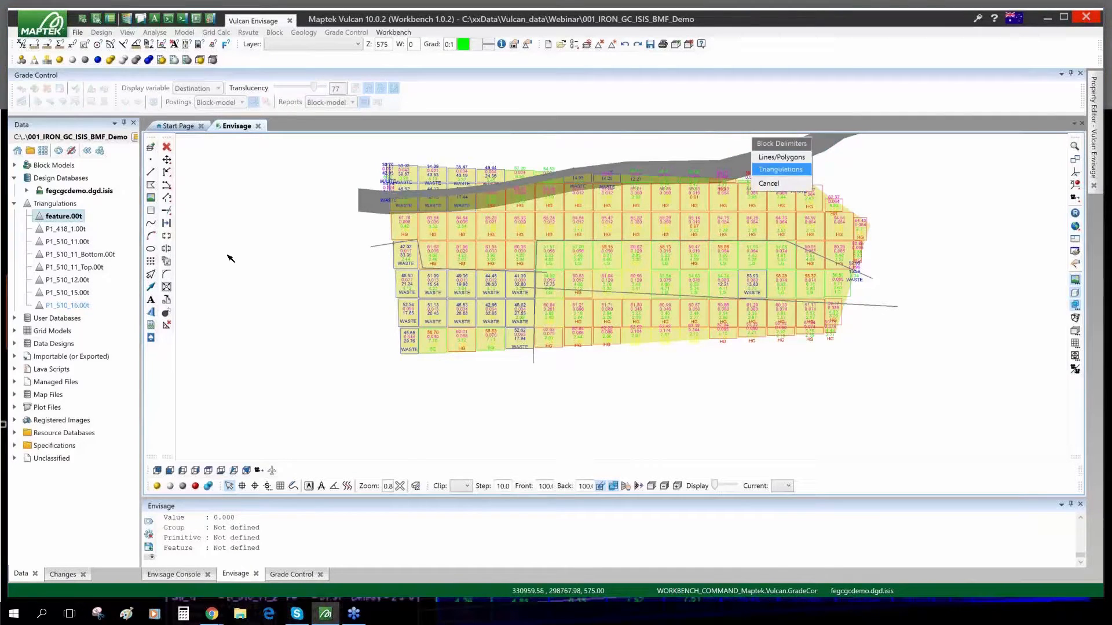
pyautogui.rightClick(261, 256)
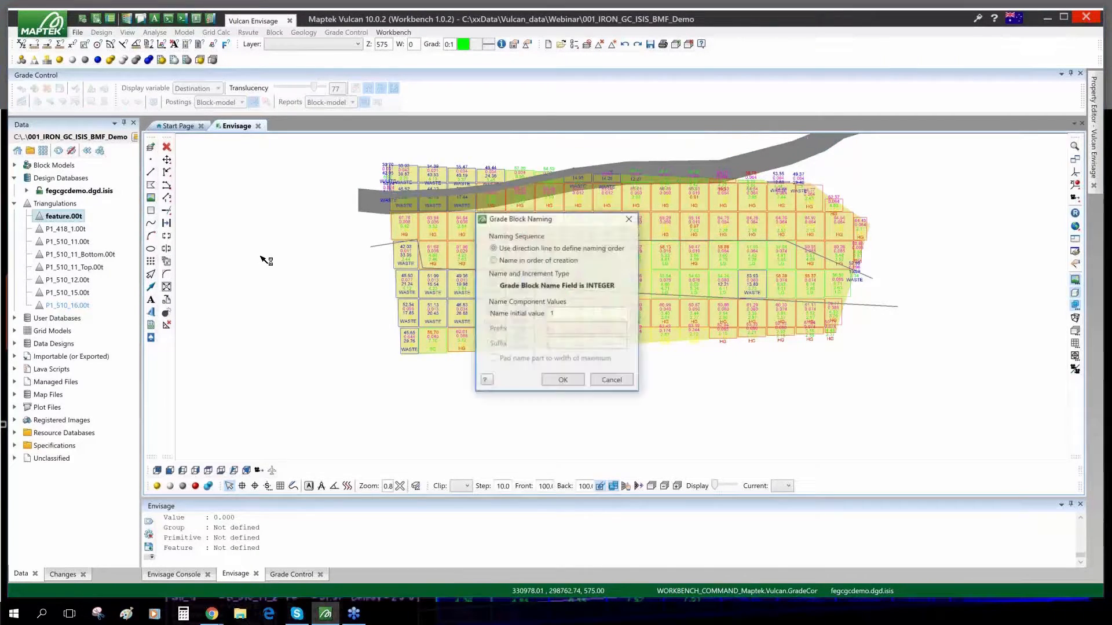
pyautogui.click(562, 380)
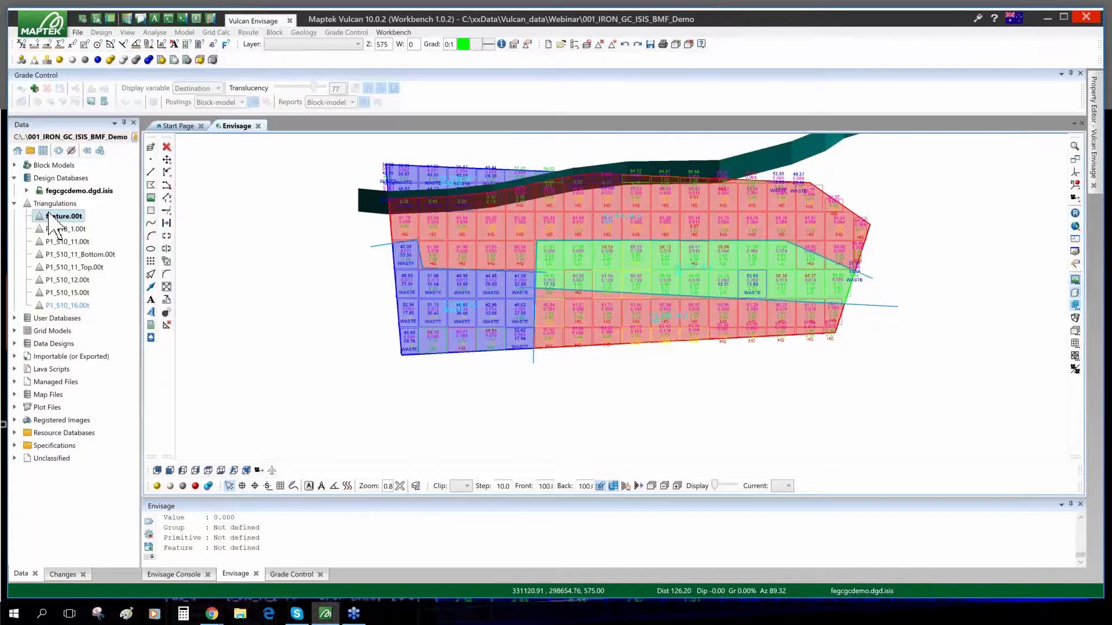
# Remove layer P1_510_16_CUT and the feature.00t triangulation from the display.
pyautogui.click(586, 46)
pyautogui.click(535, 292)
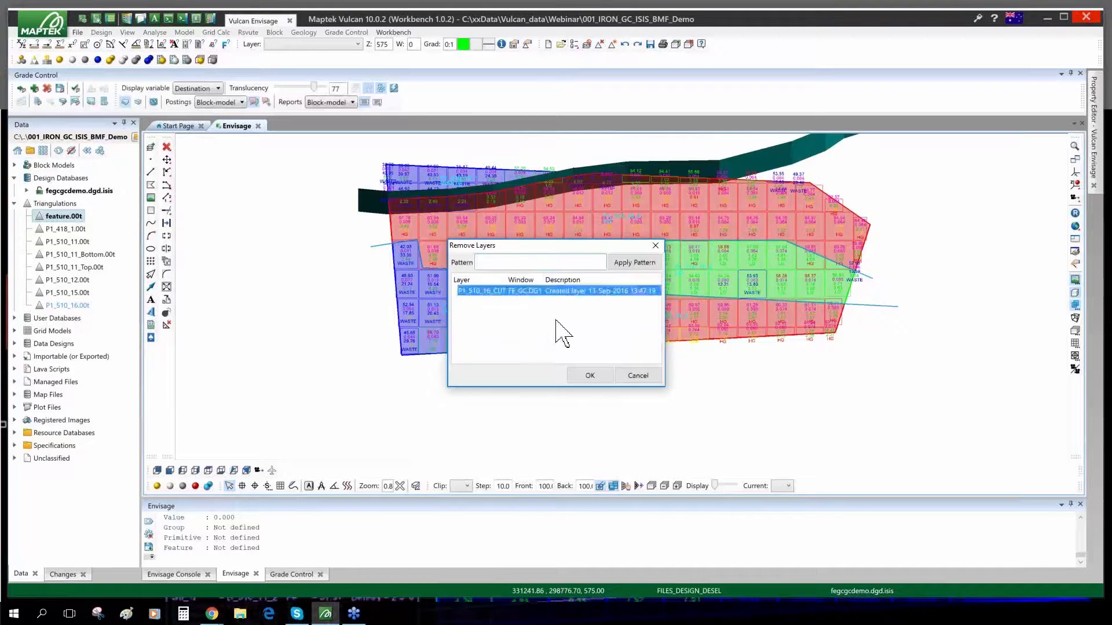
pyautogui.click(585, 376)
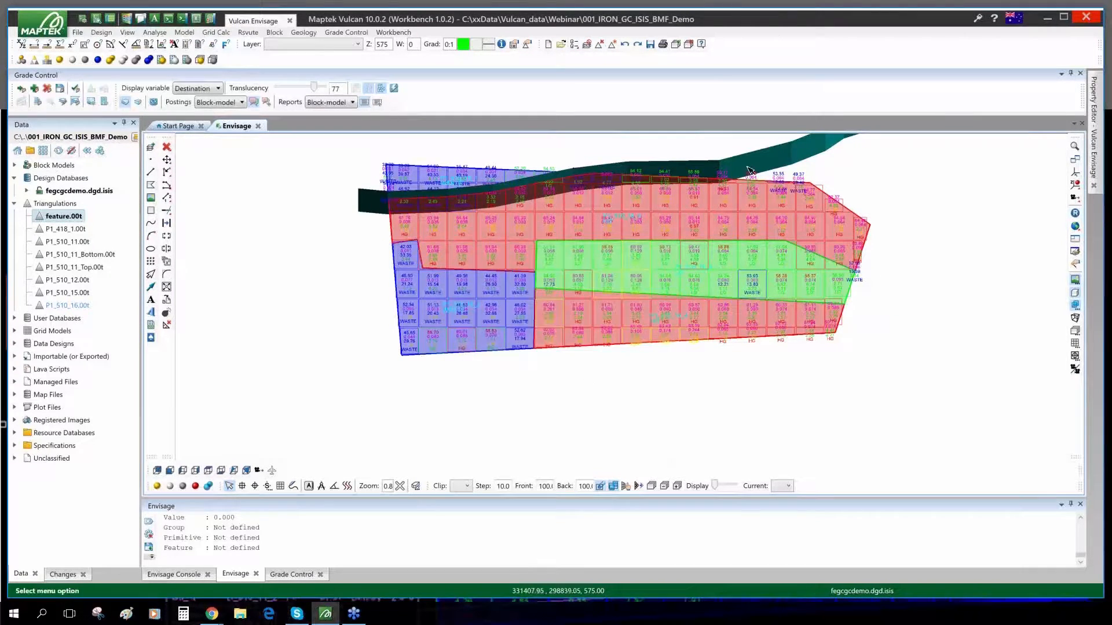
pyautogui.rightClick(785, 165)
pyautogui.click(811, 215)
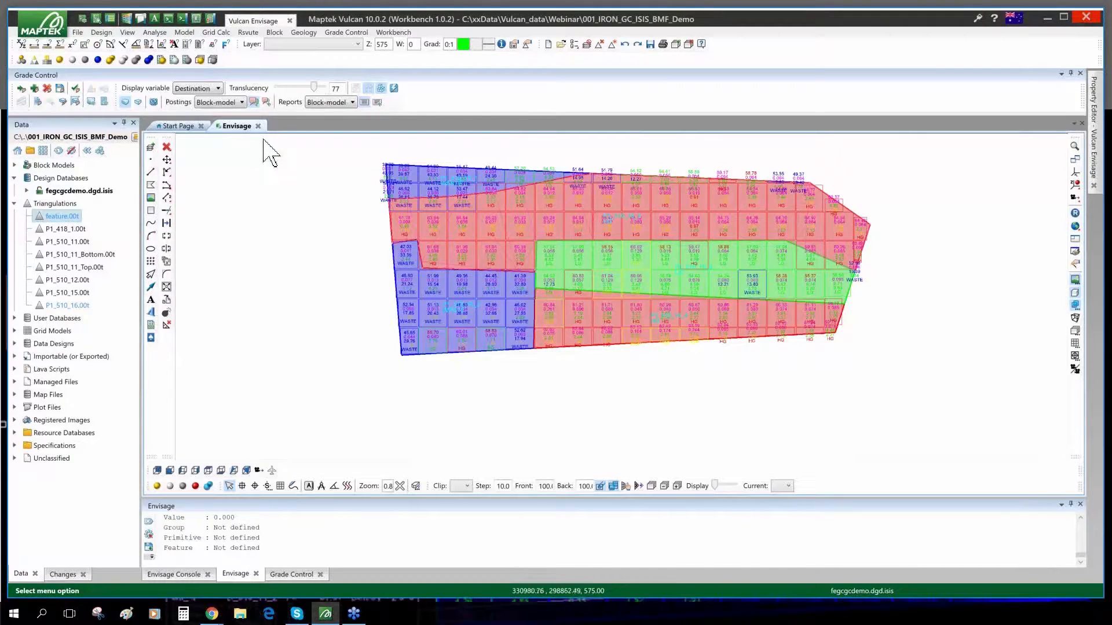
# Create a posting for each grade block and place the labels beside the blast outline, next to their blocks.
pyautogui.click(267, 106)
pyautogui.click(259, 155)
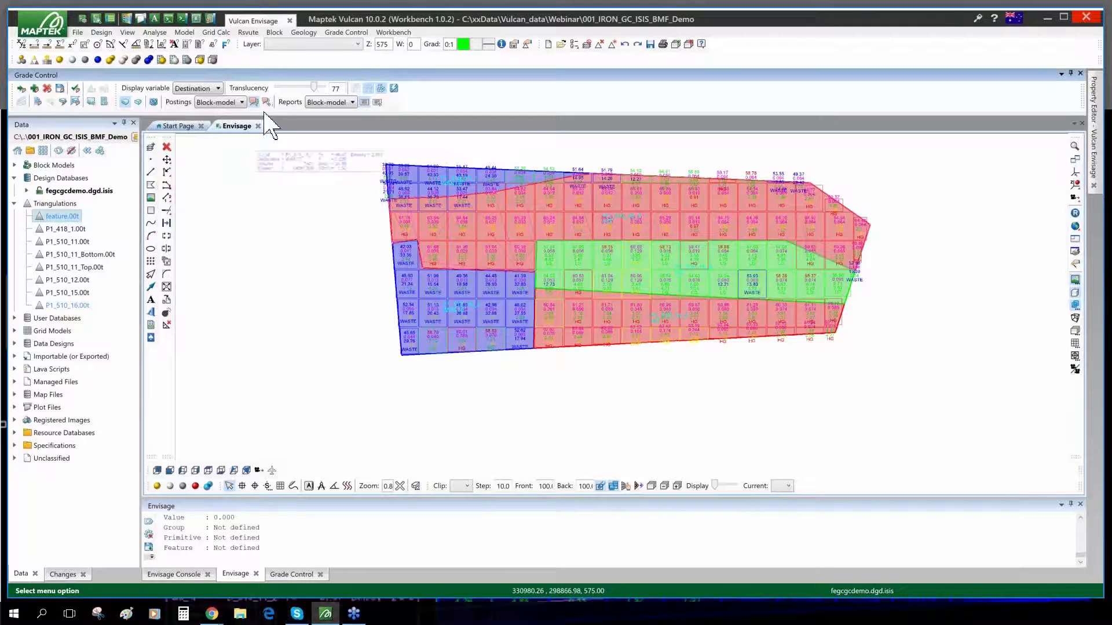
pyautogui.click(231, 181)
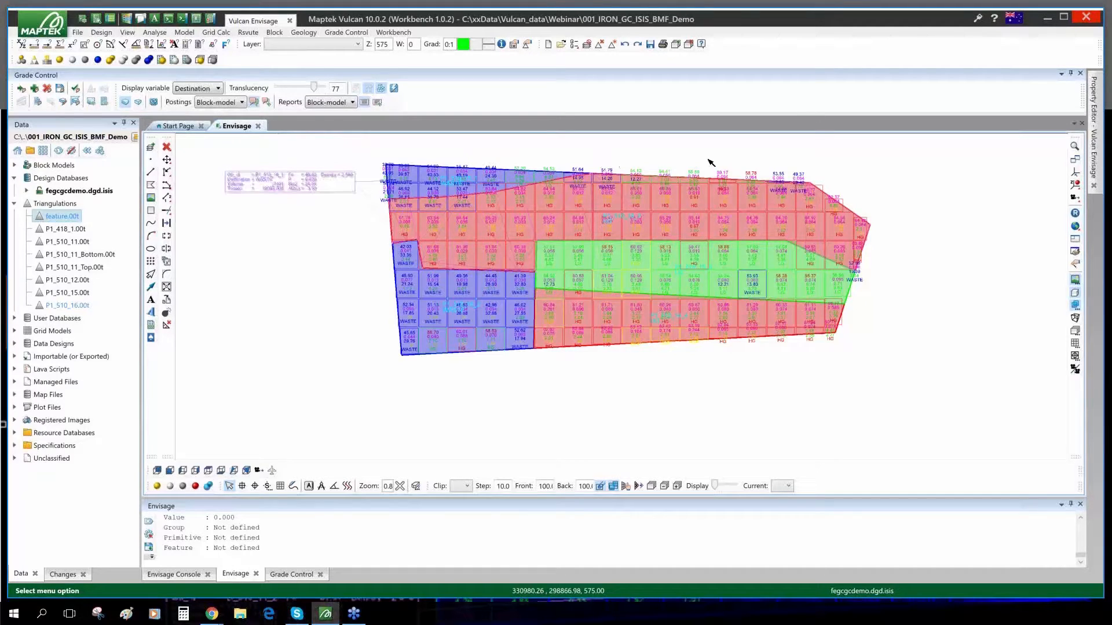
pyautogui.click(412, 346)
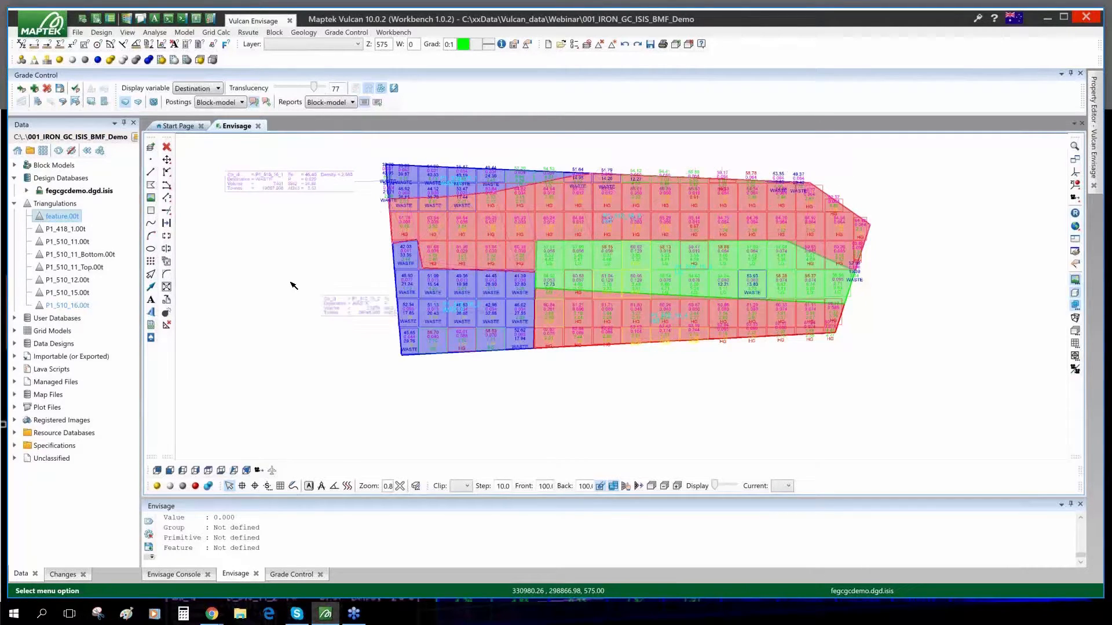
pyautogui.click(257, 288)
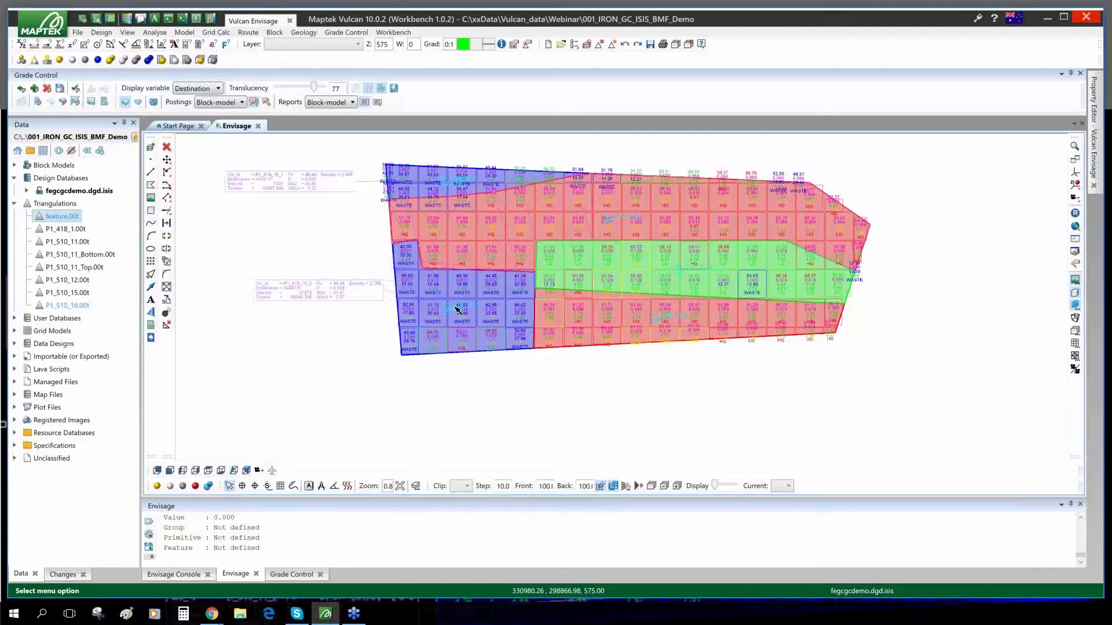
pyautogui.click(727, 170)
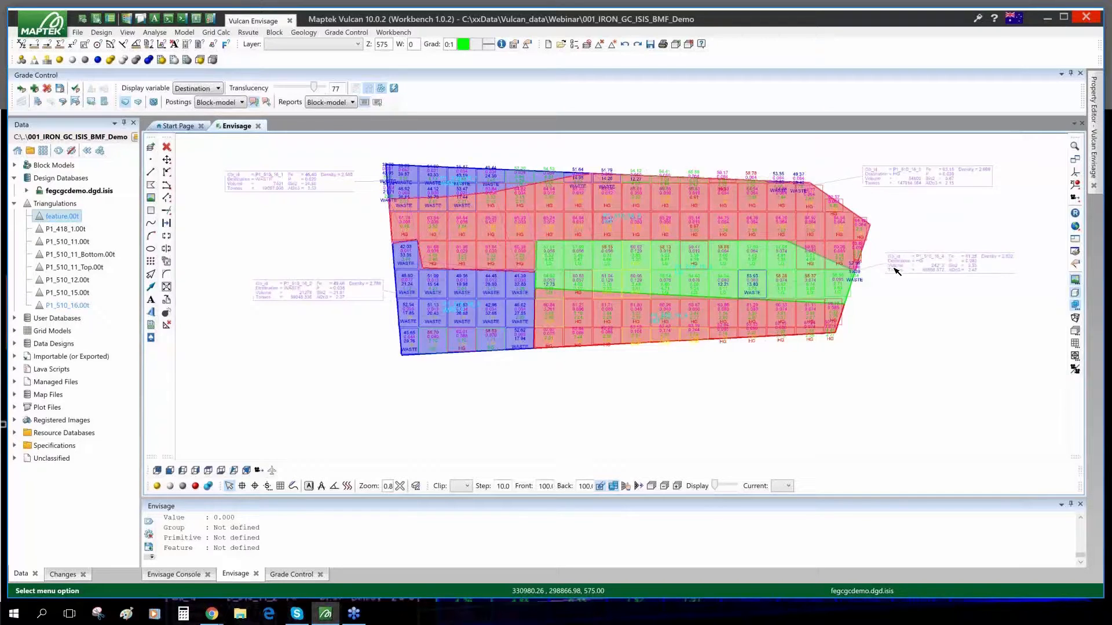
pyautogui.click(873, 332)
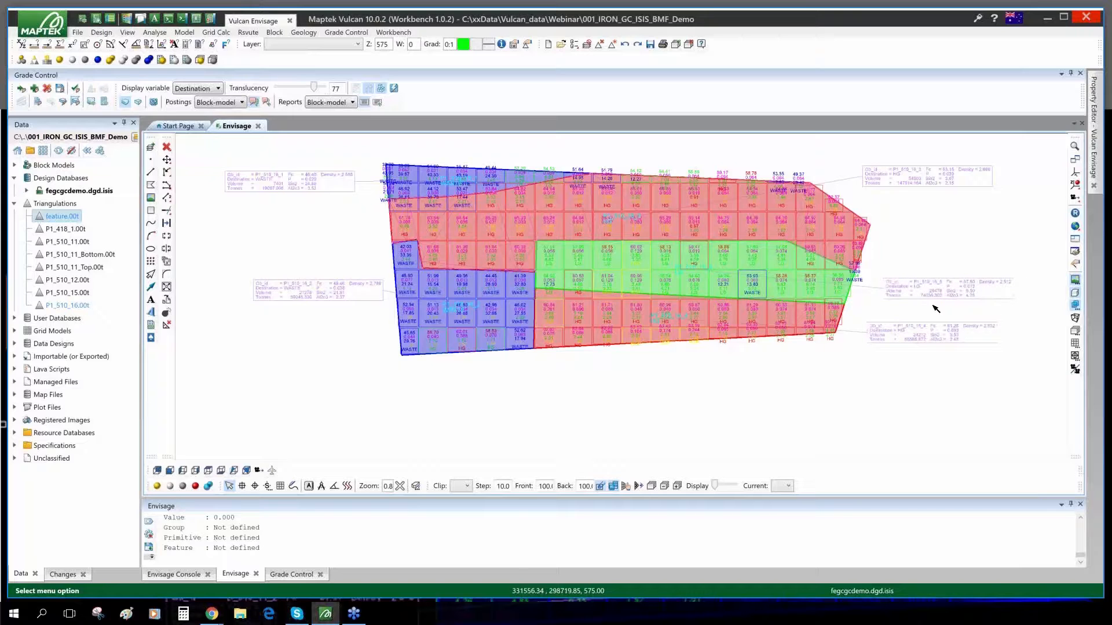
pyautogui.scroll(1, 936, 309)
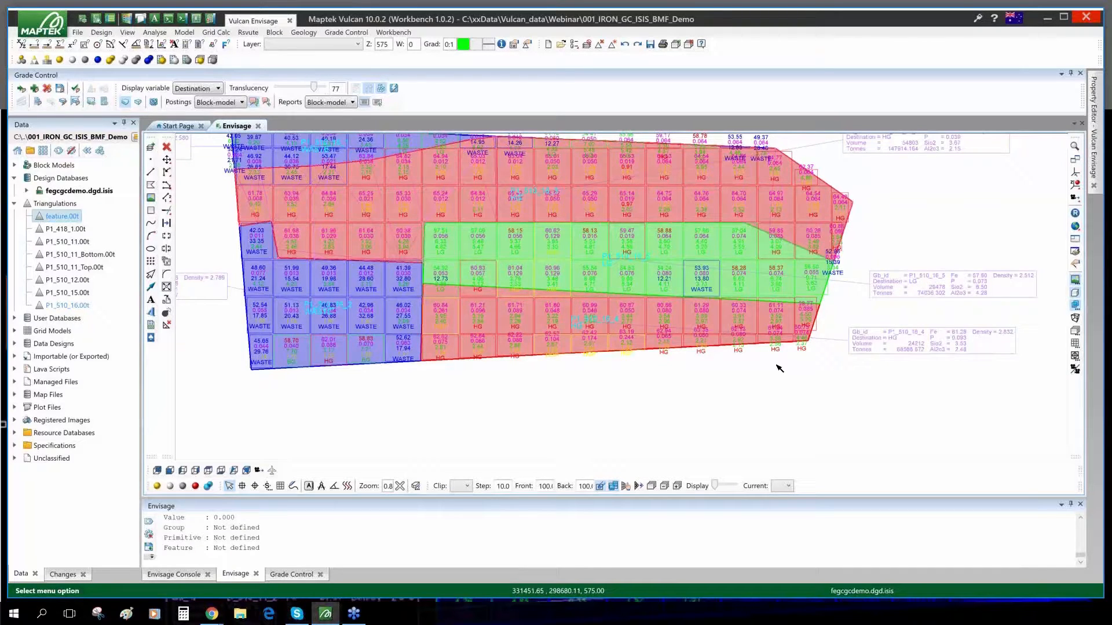
pyautogui.scroll(-1, 779, 367)
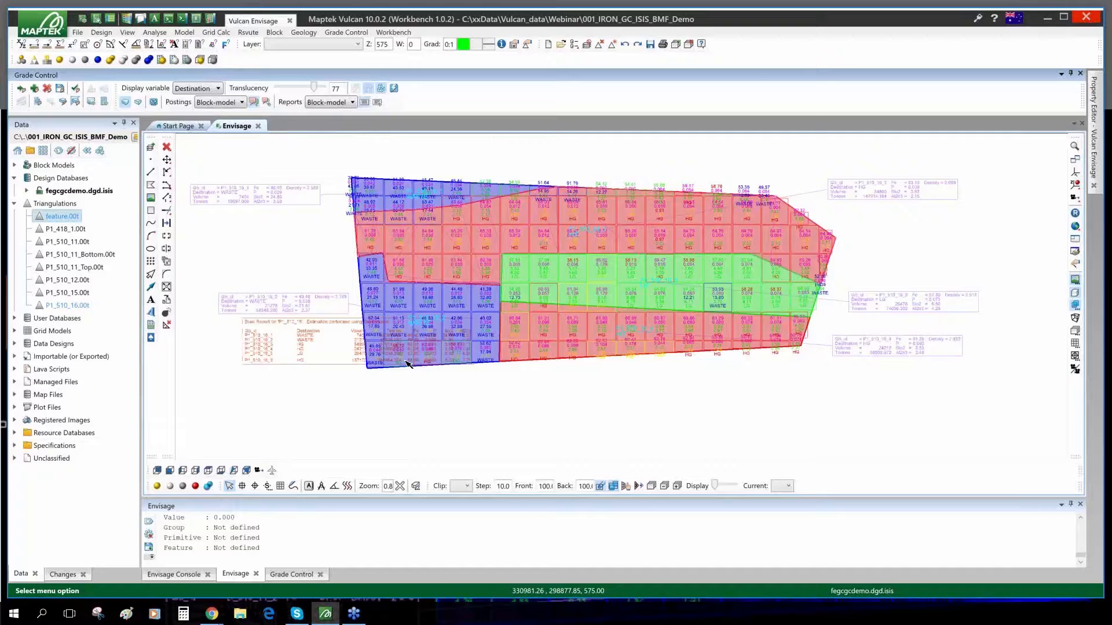
# Place the blast report table below blast P1_510_16 and close the plot preview.
pyautogui.scroll(2, 793, 426)
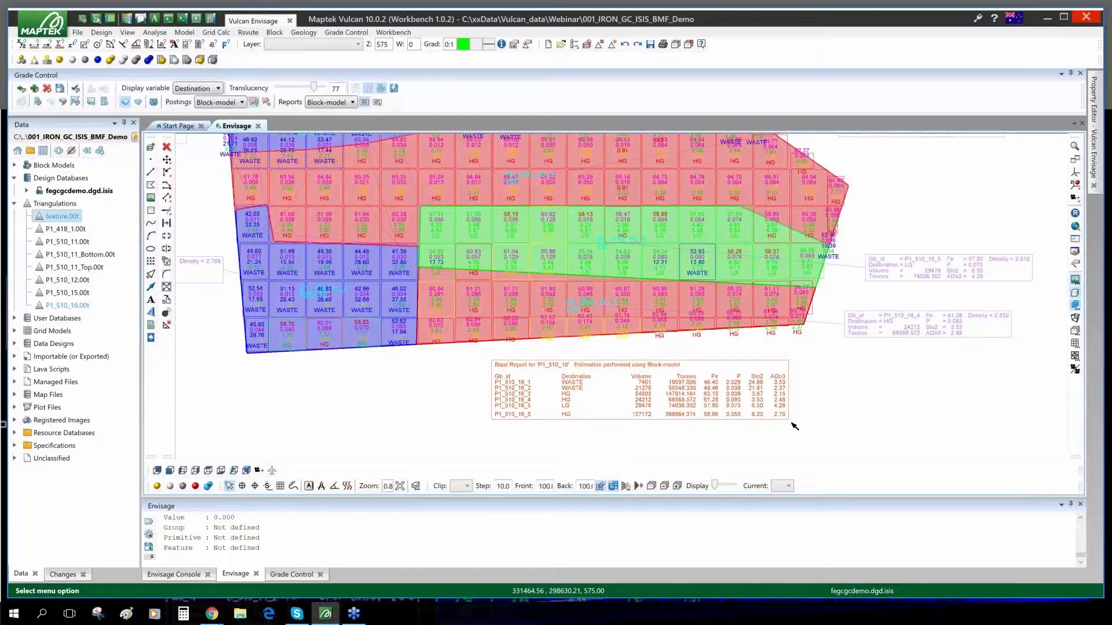
pyautogui.scroll(-2, 614, 417)
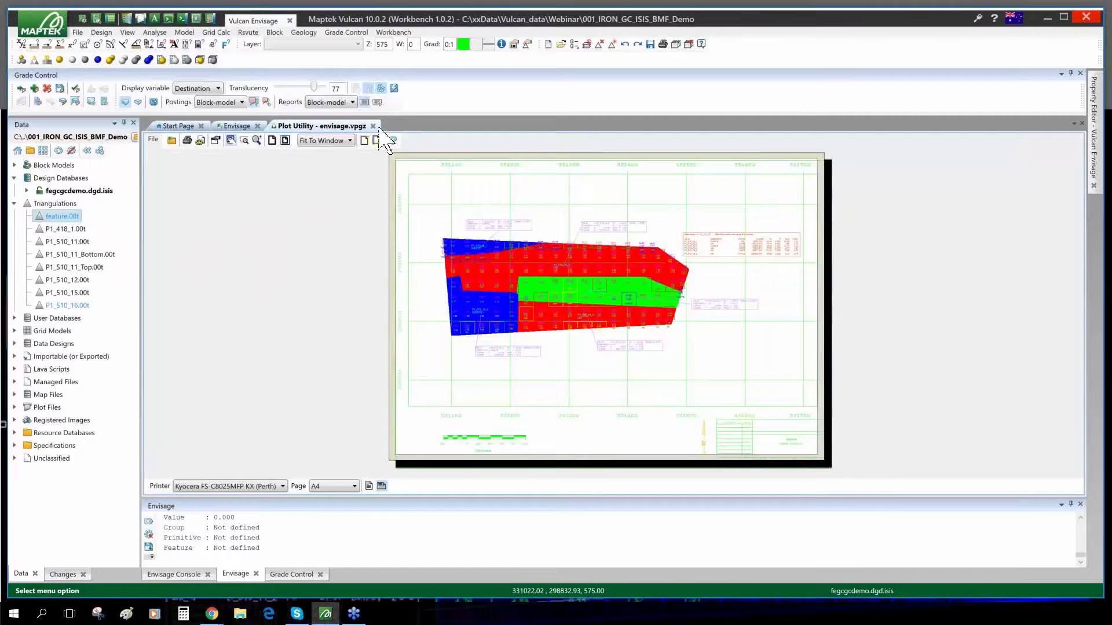
pyautogui.click(375, 127)
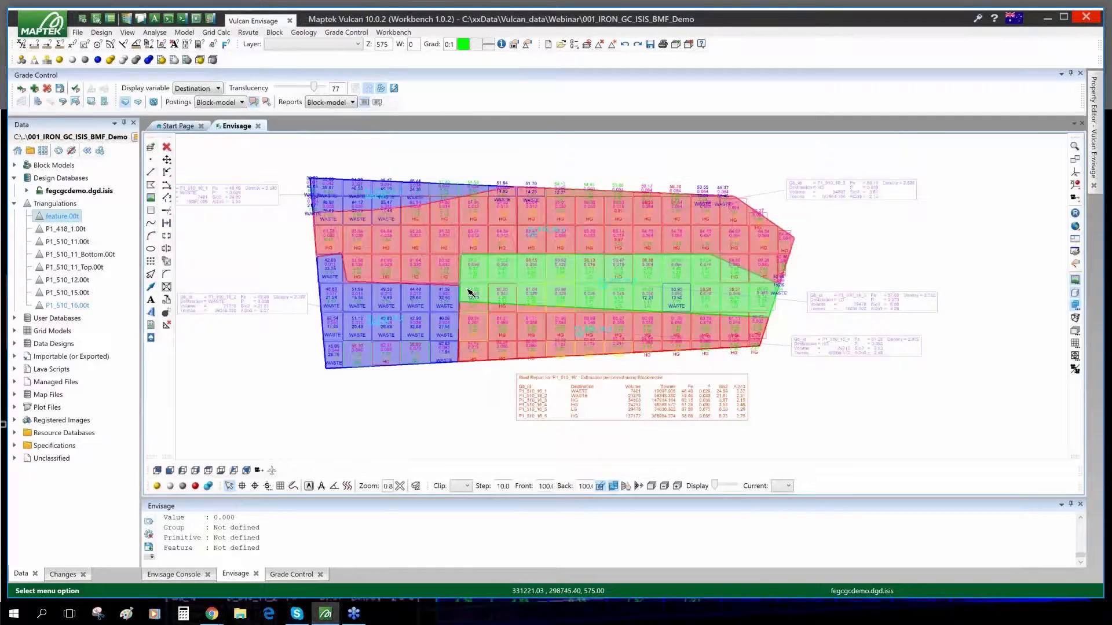
# Create the material-classification, dilution-breakdown, dilution and misclassification reports for all grade blocks in the current blast, using block-model data.
pyautogui.moveTo(470, 294)
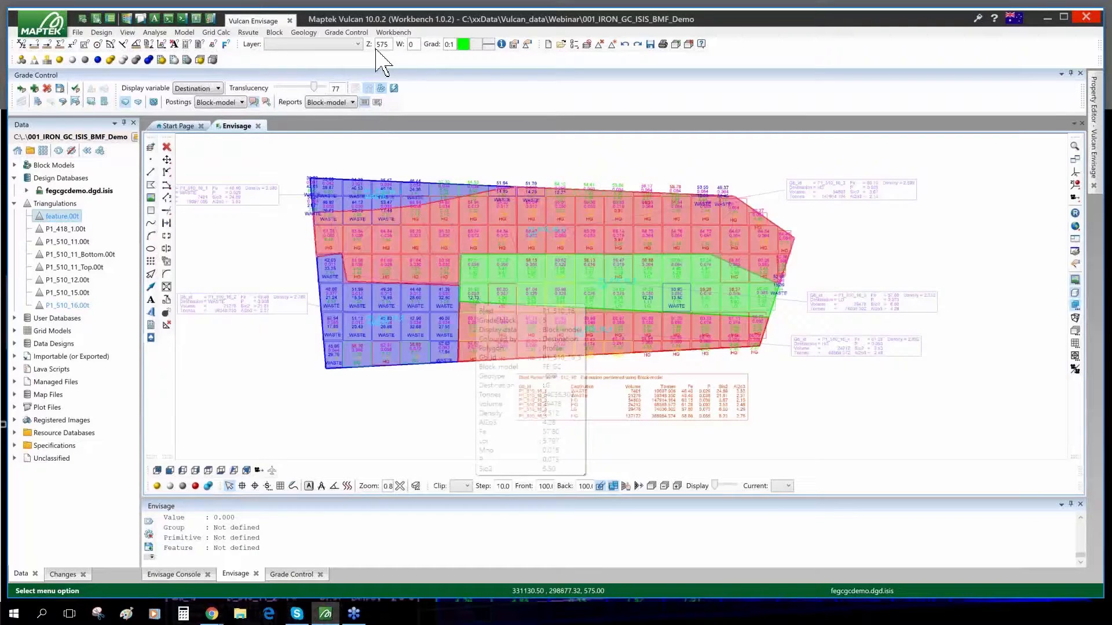
pyautogui.click(345, 32)
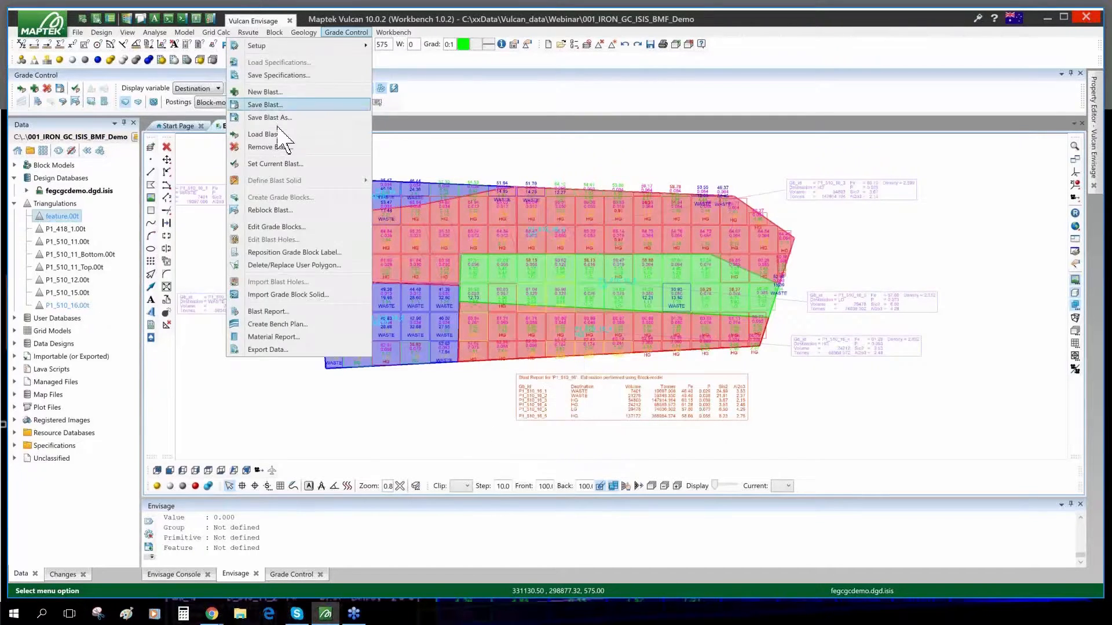
pyautogui.click(303, 340)
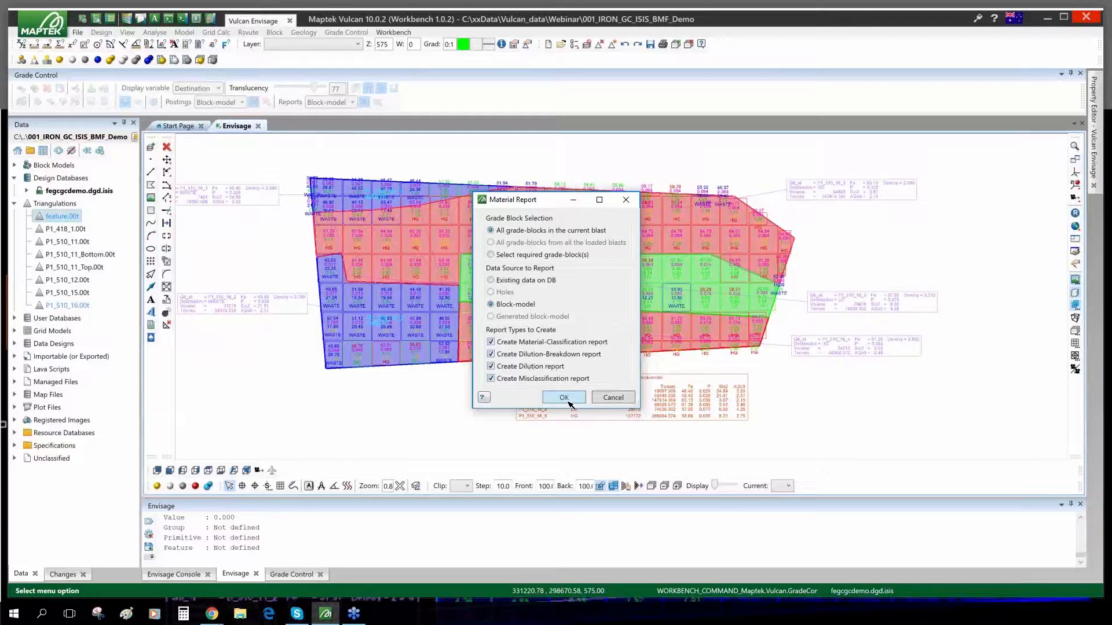
pyautogui.click(564, 398)
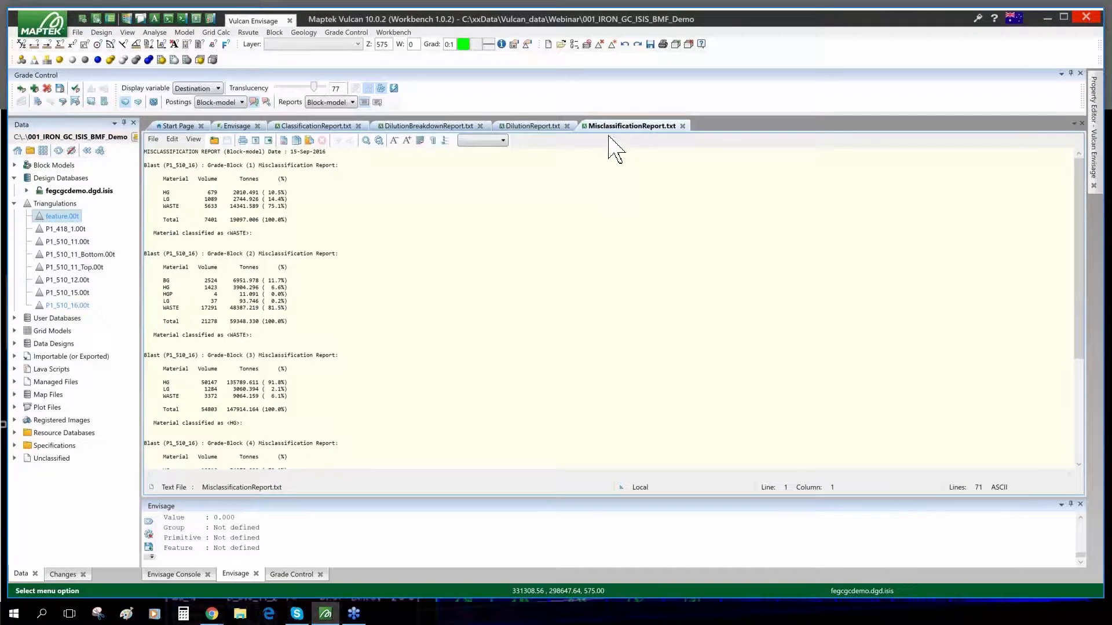
# Look through the classification, dilution breakdown, dilution and misclassification reports.
pyautogui.click(320, 126)
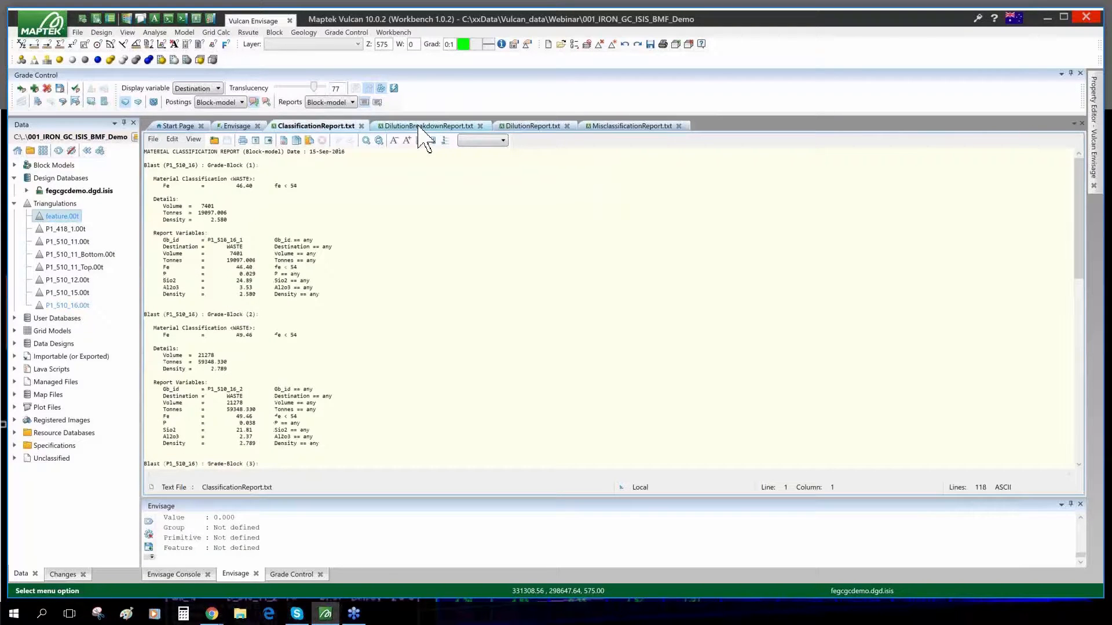
pyautogui.click(421, 127)
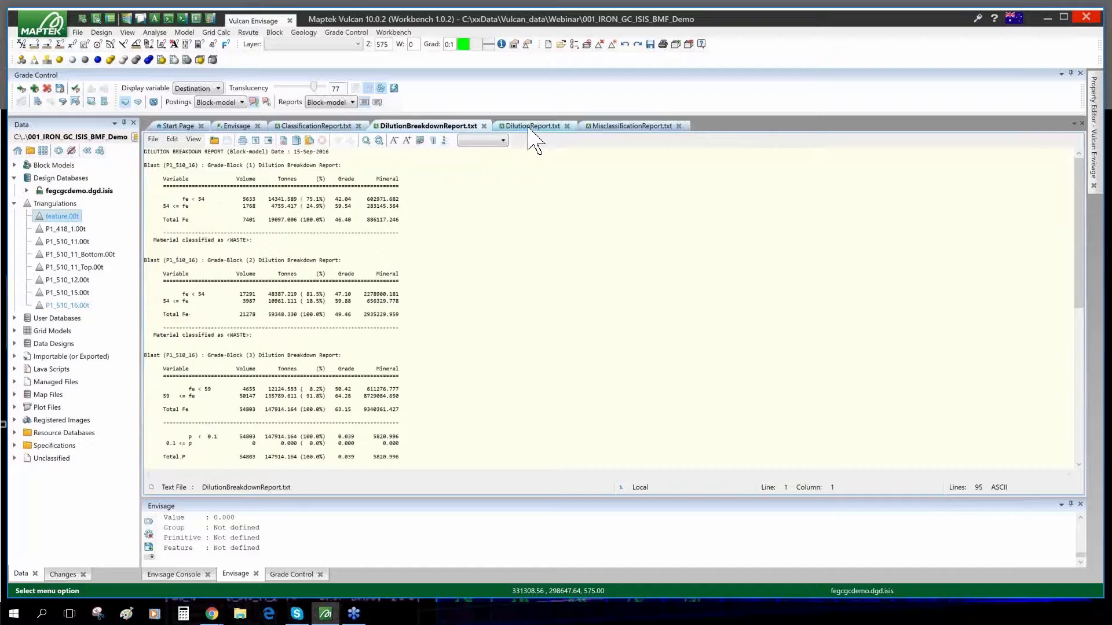
pyautogui.click(529, 126)
pyautogui.click(634, 127)
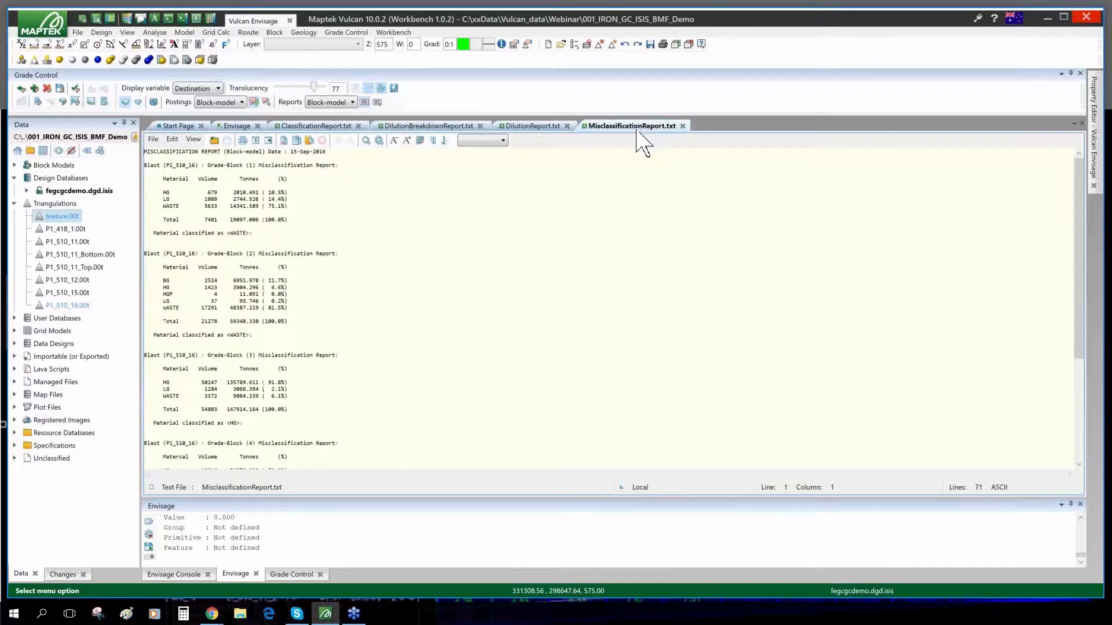
# Dock the misclassification report beside the blast view, read the material breakdown per grade block, and close the report.
pyautogui.moveTo(636, 131); pyautogui.dragTo(637, 133)
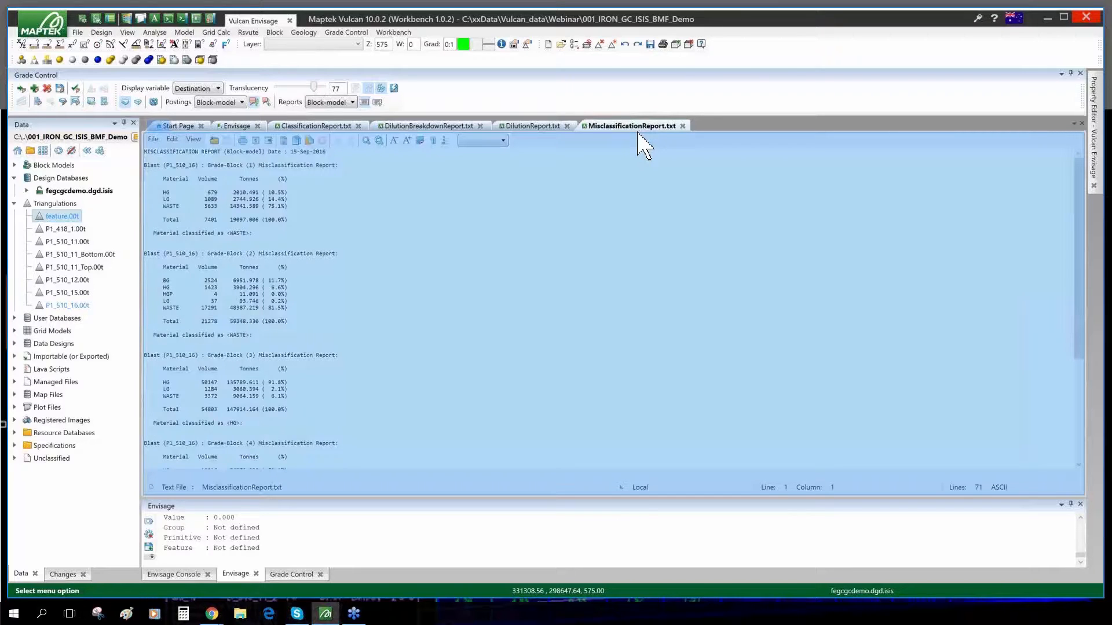
pyautogui.moveTo(643, 145); pyautogui.dragTo(645, 325)
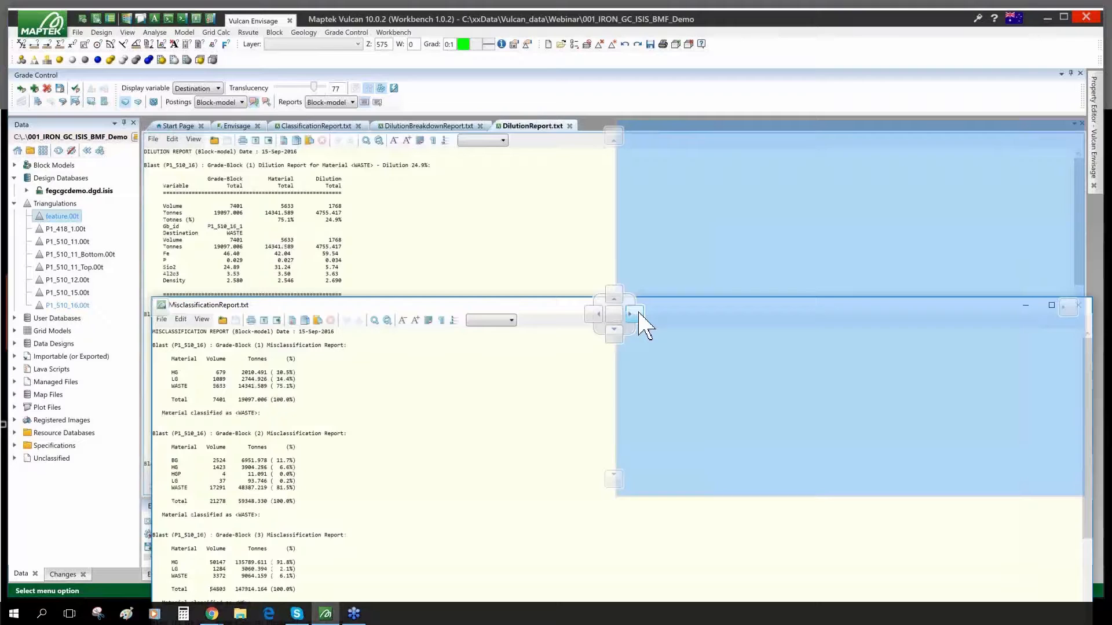
pyautogui.moveTo(638, 314); pyautogui.dragTo(639, 314)
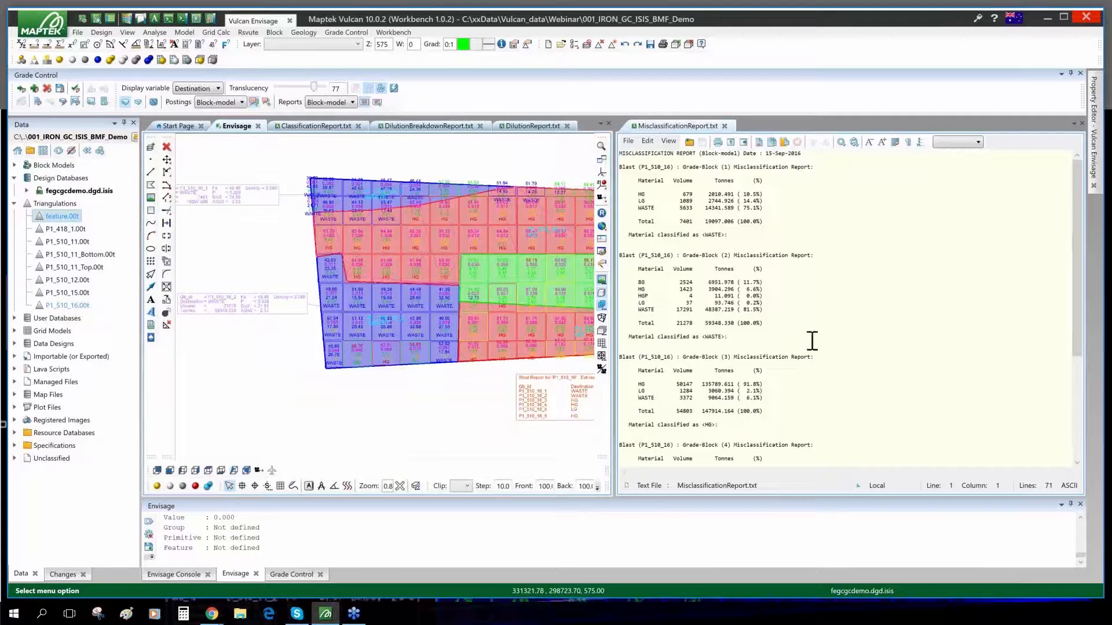
pyautogui.click(792, 389)
pyautogui.scroll(-2, 790, 385)
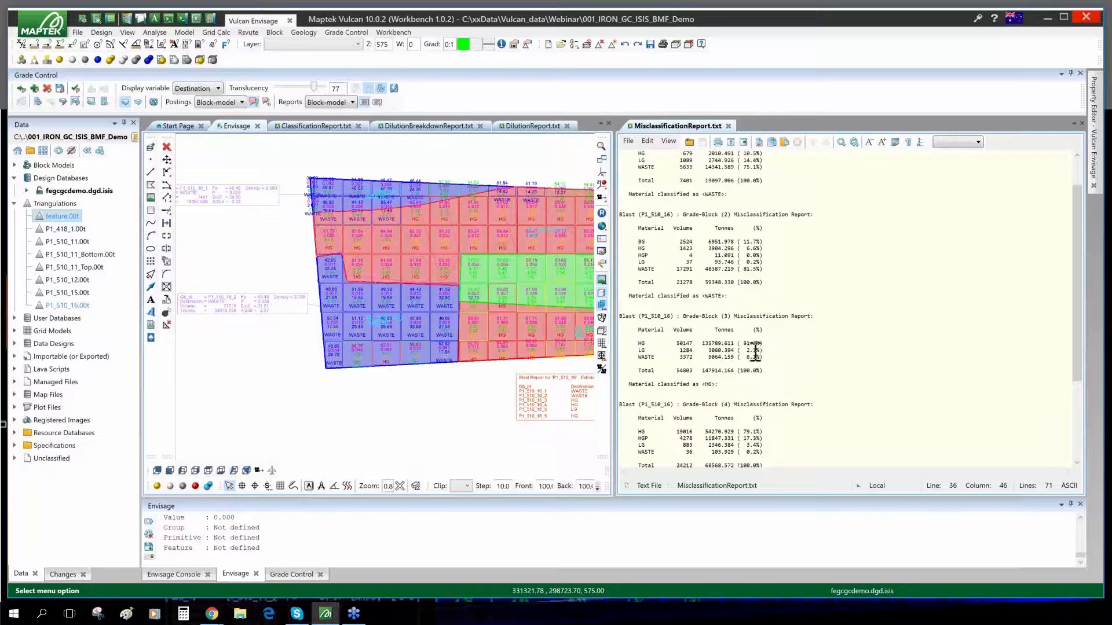
pyautogui.click(1080, 124)
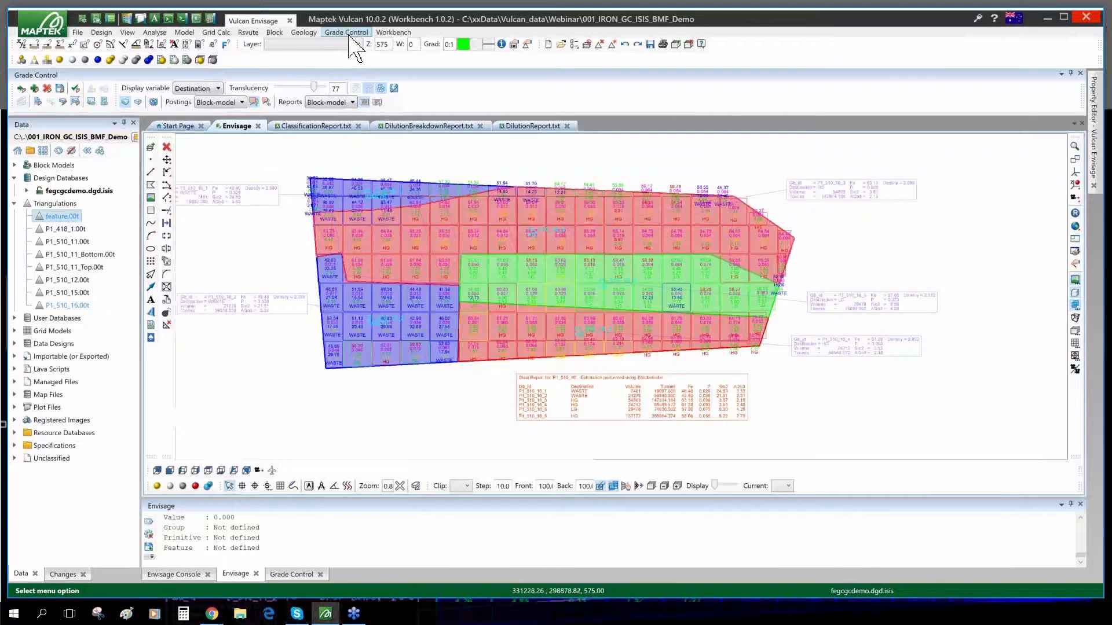
# Open the grade control data export, load the saved settings, and choose grade block solids for export with triangulation attributes.
pyautogui.click(349, 34)
pyautogui.click(280, 355)
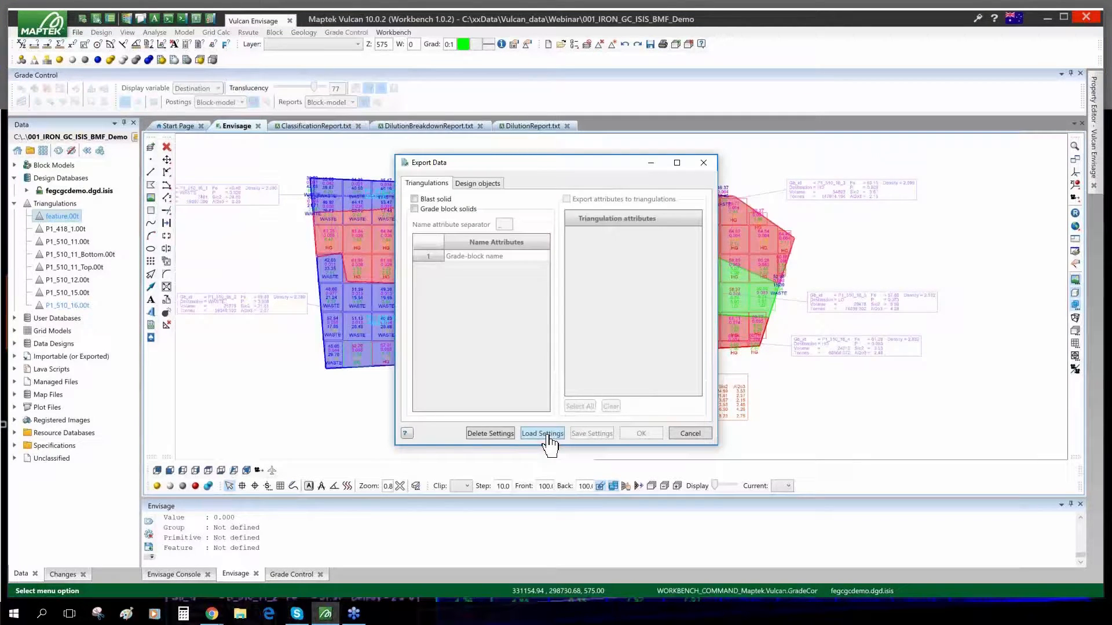
pyautogui.click(549, 433)
pyautogui.click(602, 325)
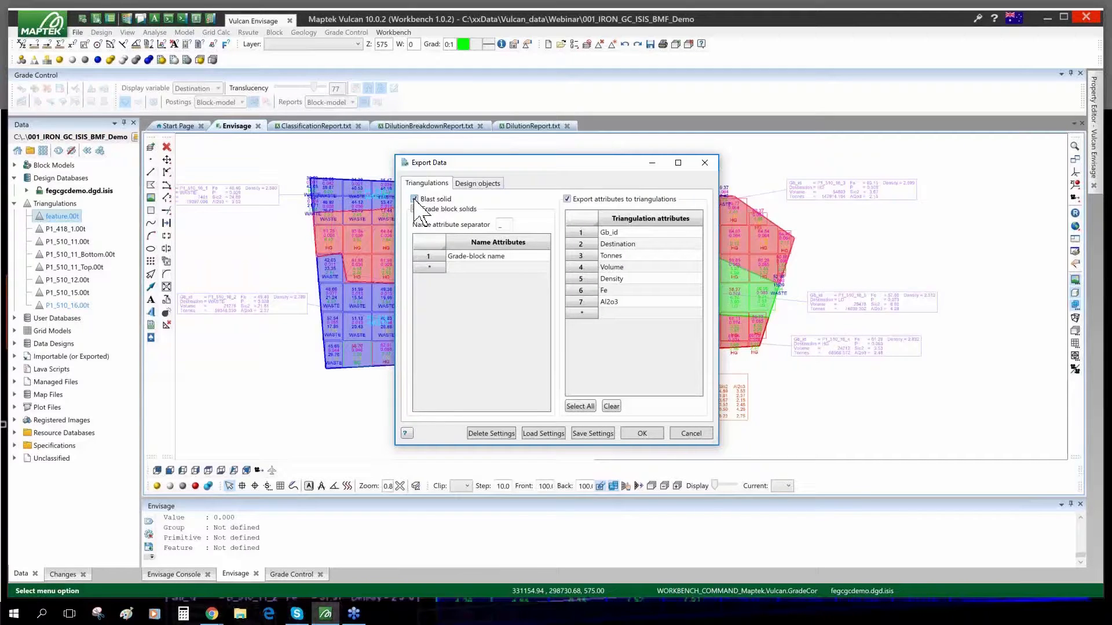
pyautogui.click(414, 209)
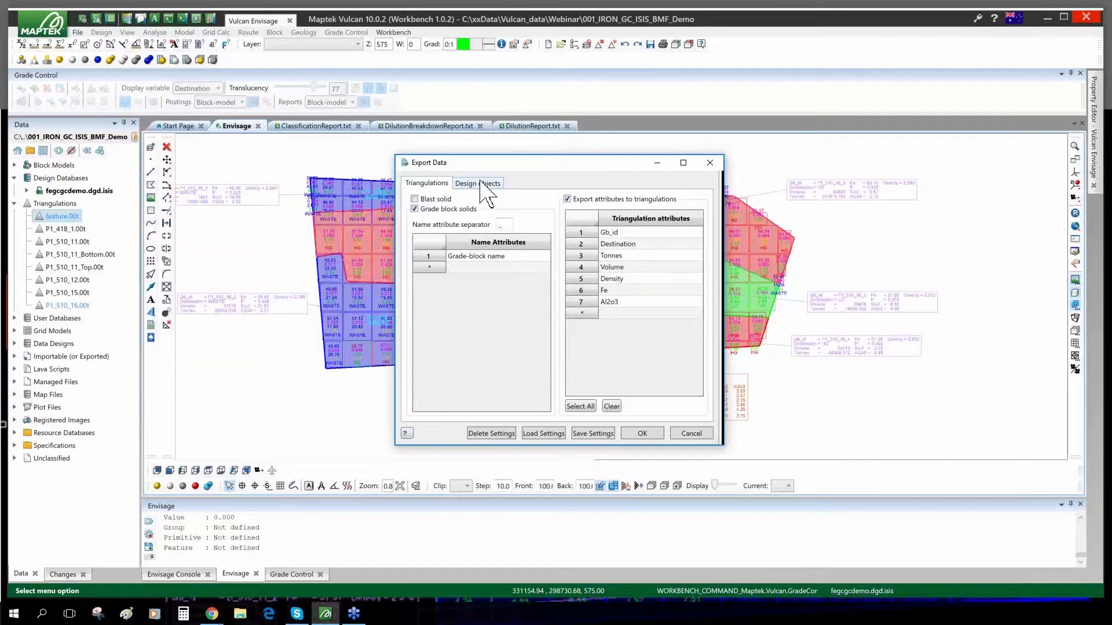
# Try including polygons in the design object export and return to the triangulation export options.
pyautogui.click(482, 184)
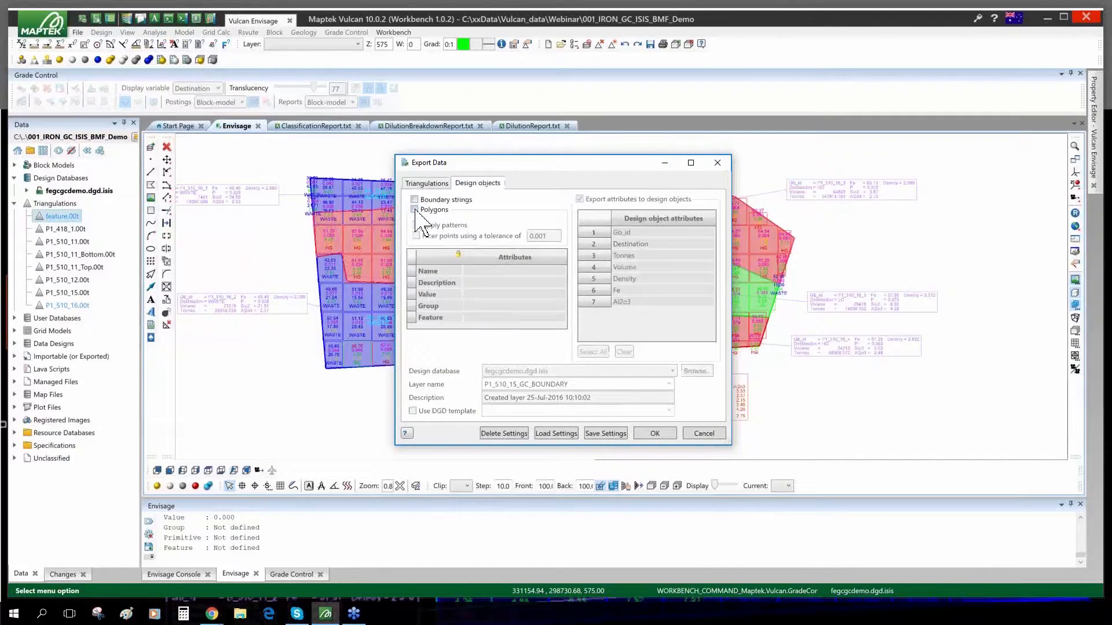
pyautogui.click(415, 210)
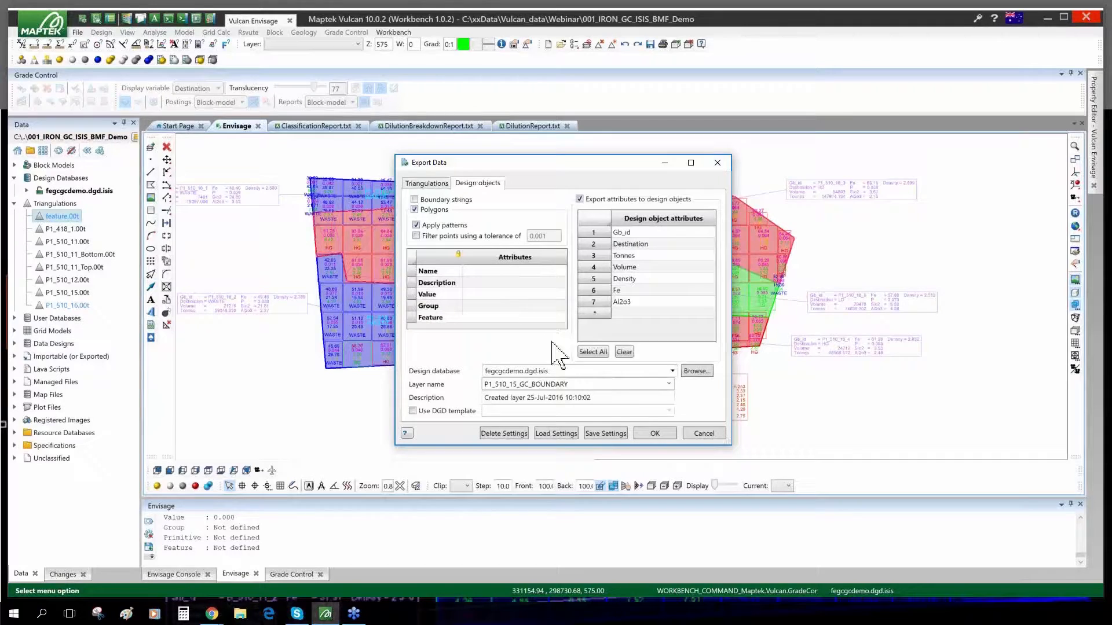
pyautogui.click(416, 209)
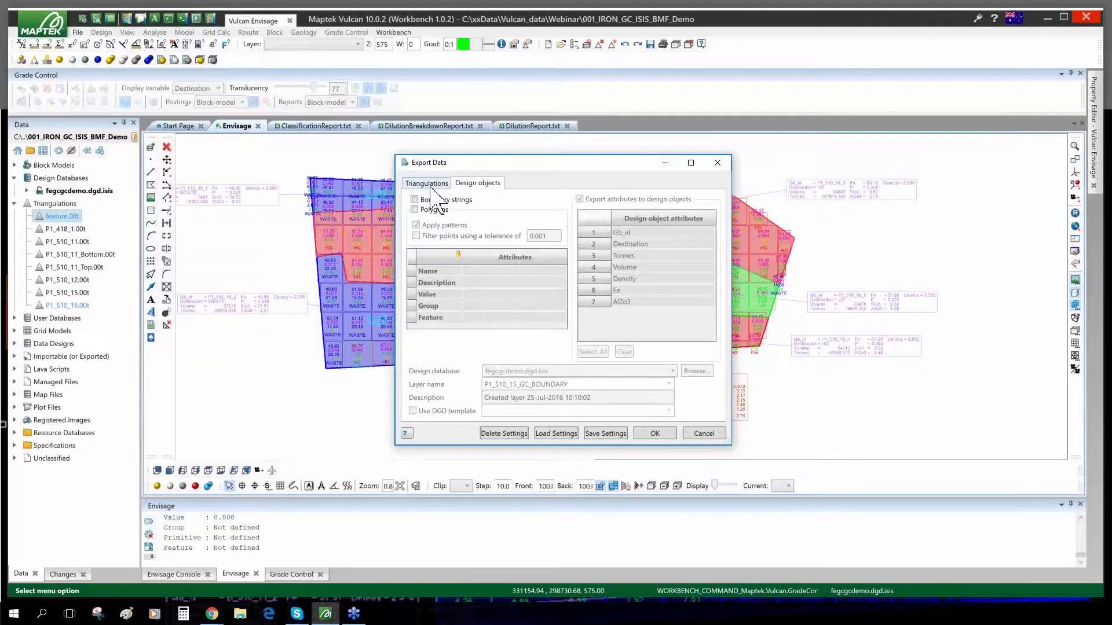
pyautogui.click(431, 185)
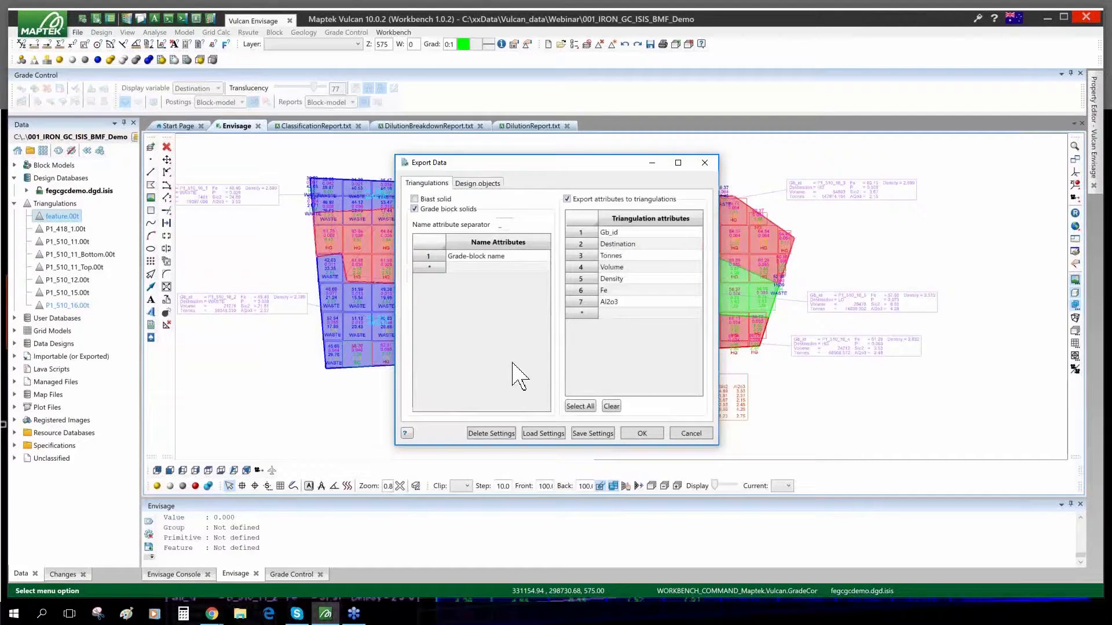
# Export the grade block solids as triangulations with attributes and bring up the Property Editor.
pyautogui.click(636, 435)
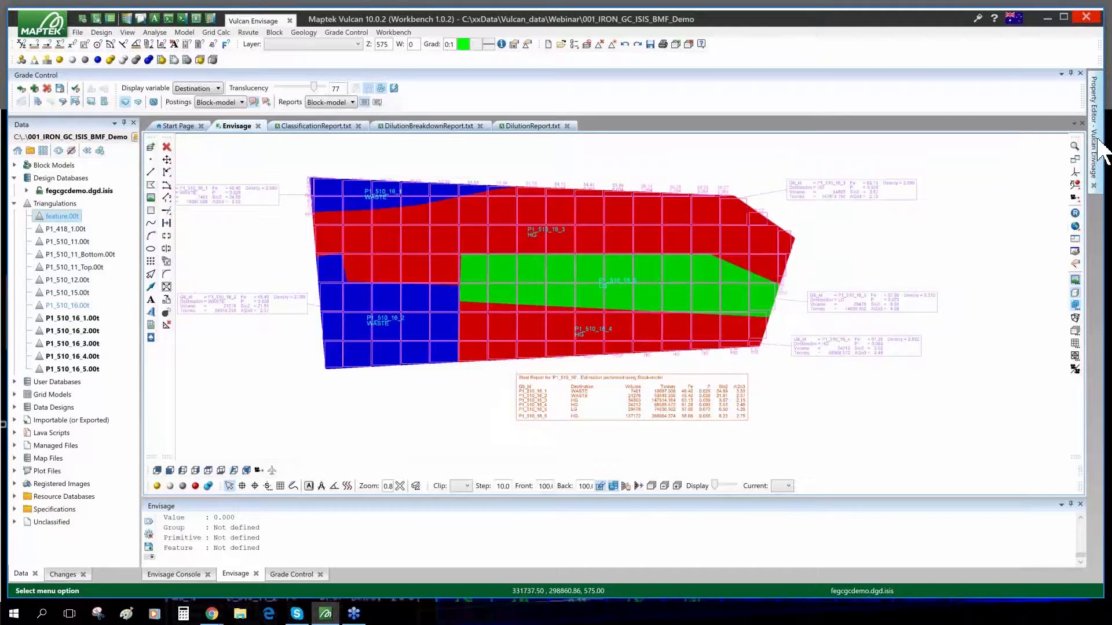
pyautogui.moveTo(1100, 151)
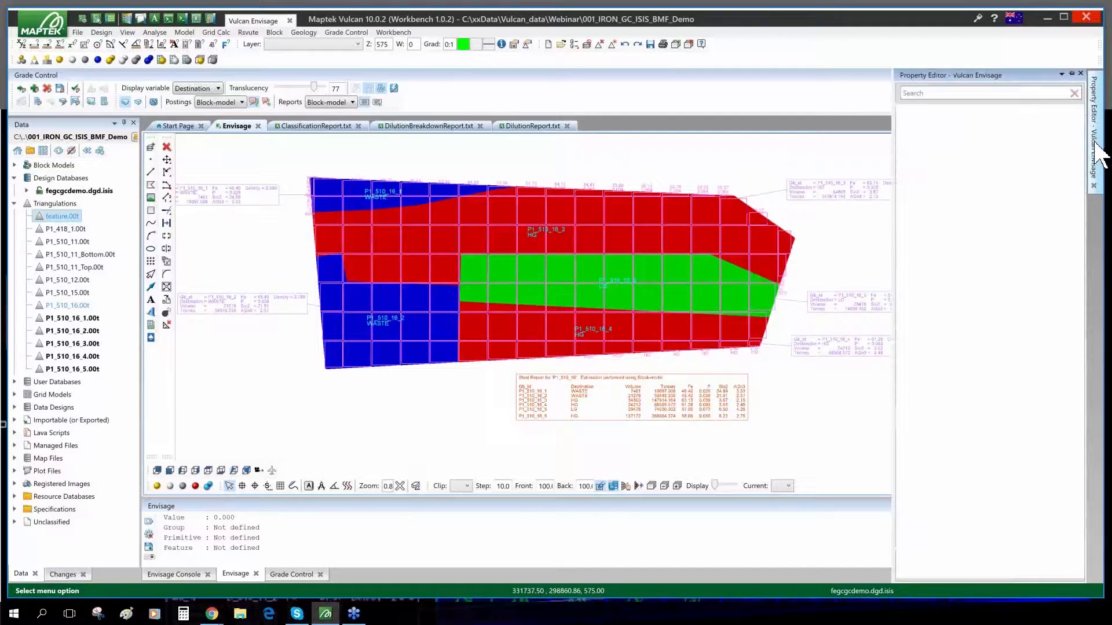
# Select the green LG grade block solid and inspect its exported attributes and its volume, closure, crossing and consistency values in the Property Editor.
pyautogui.click(680, 284)
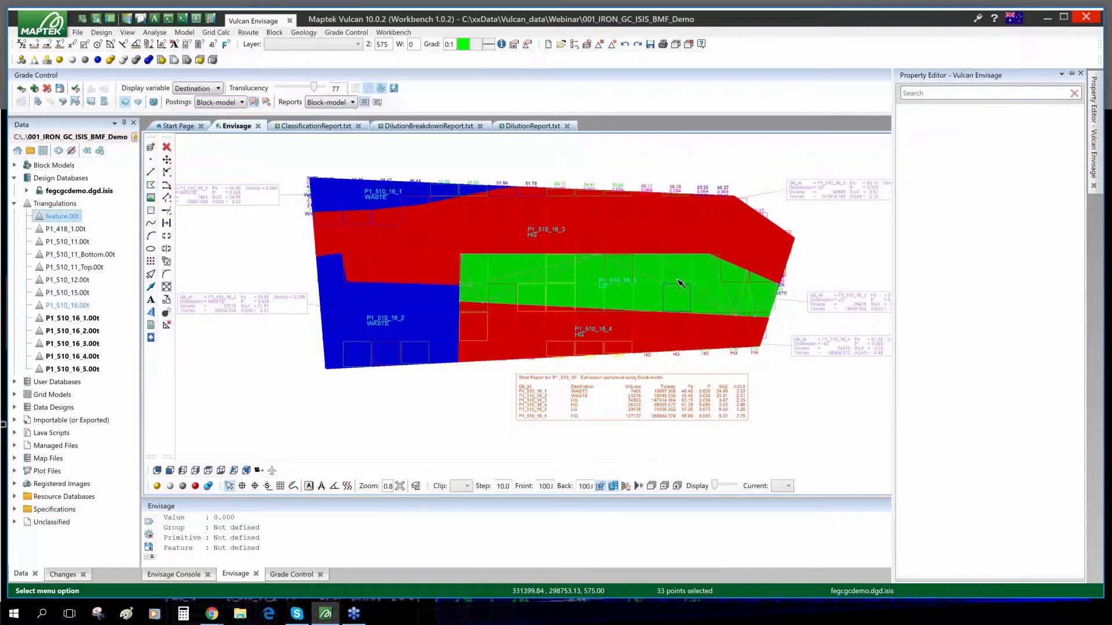
pyautogui.moveTo(1099, 174)
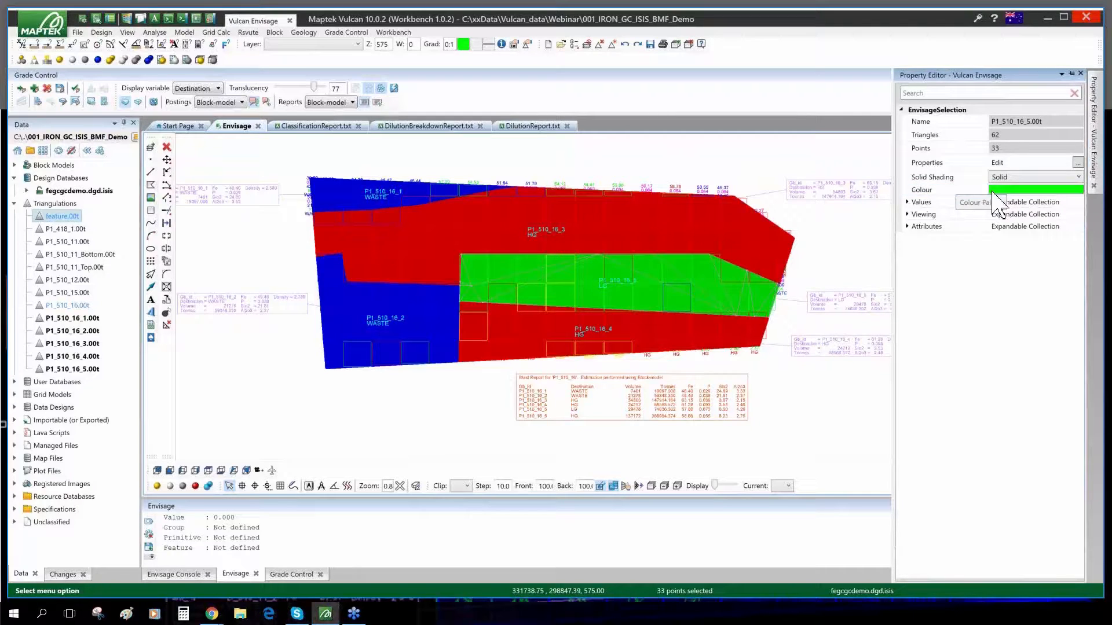
pyautogui.click(907, 226)
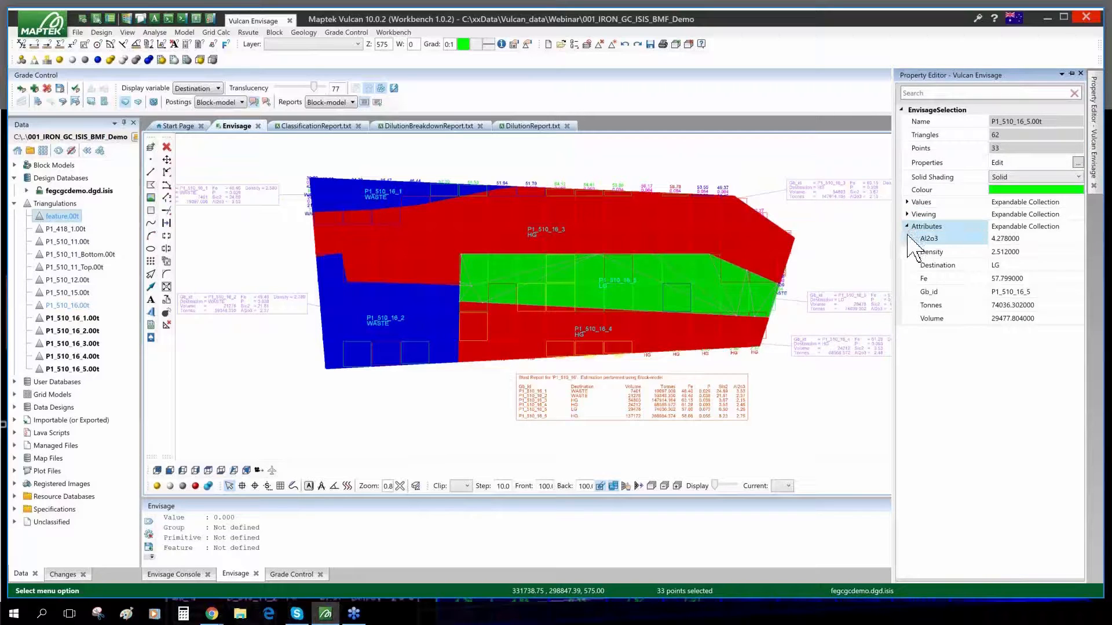
pyautogui.click(964, 293)
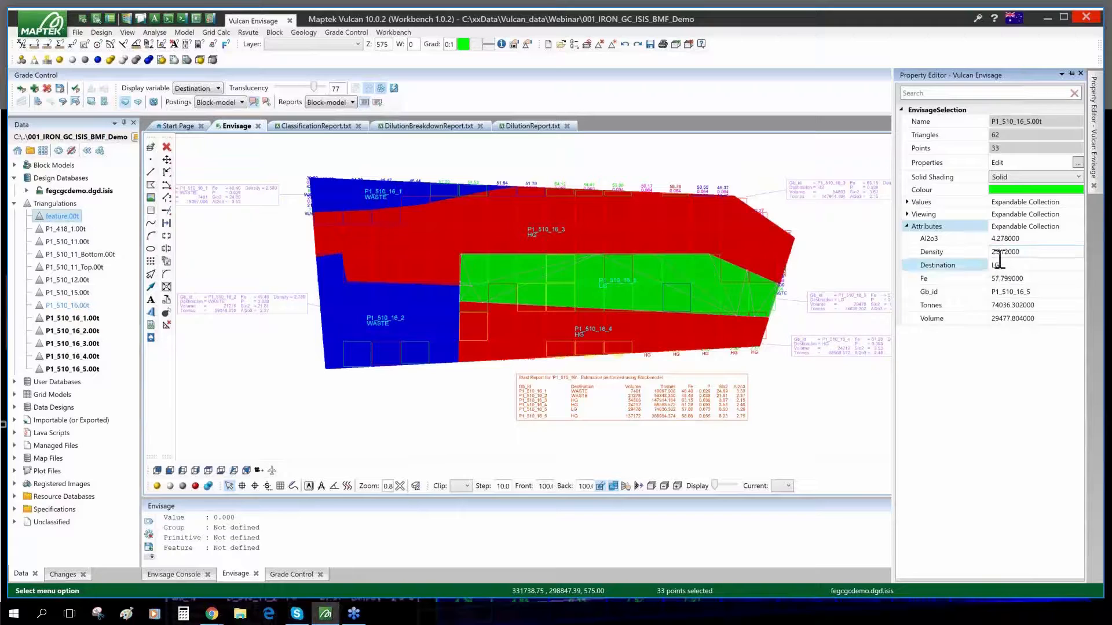
pyautogui.click(909, 203)
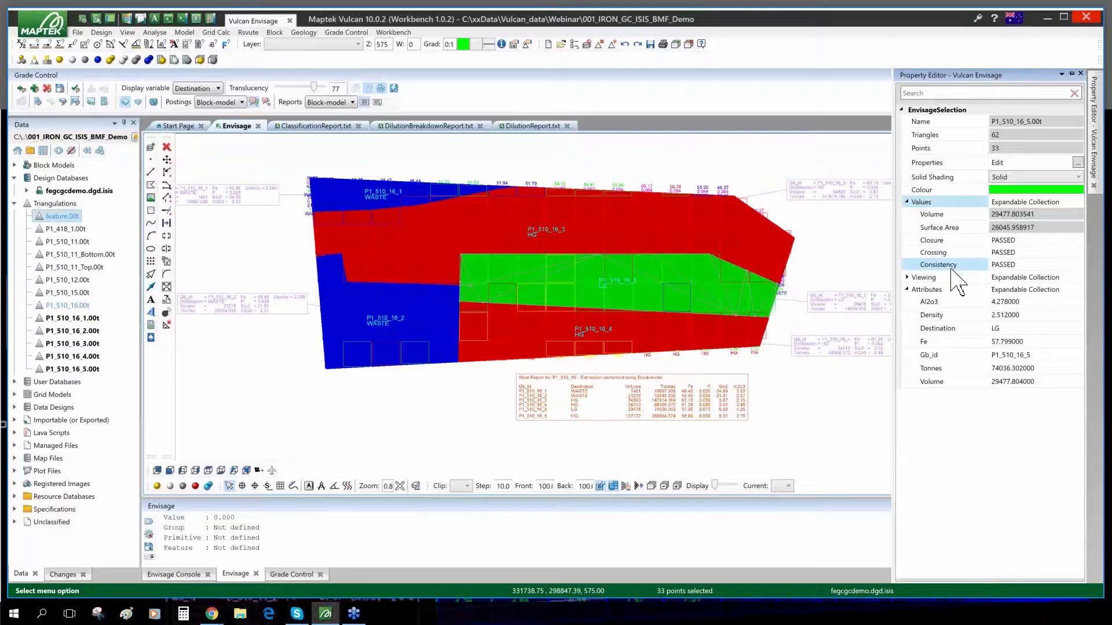
pyautogui.click(938, 315)
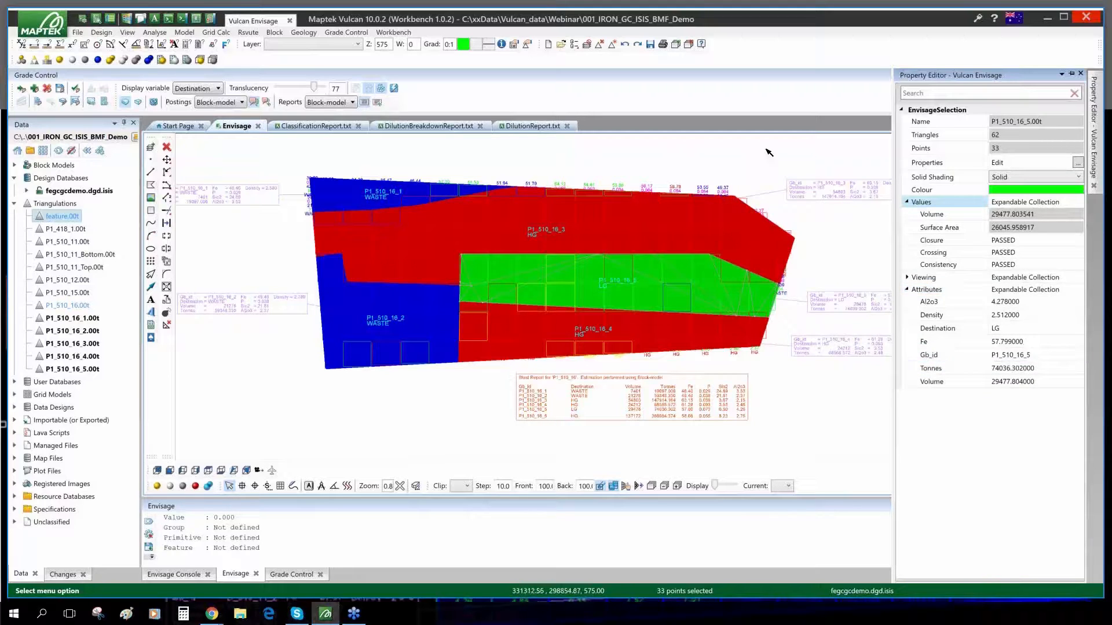
# Open the project folder in File Explorer, go into GC_Audit and open the grade block audit log XML file.
pyautogui.click(327, 33)
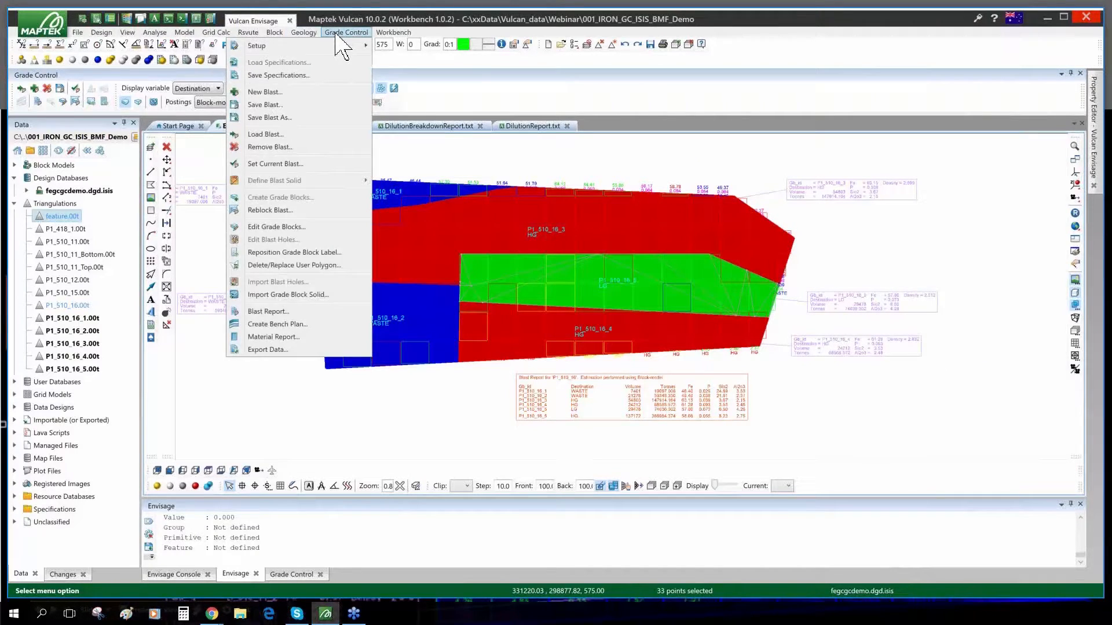
pyautogui.click(29, 152)
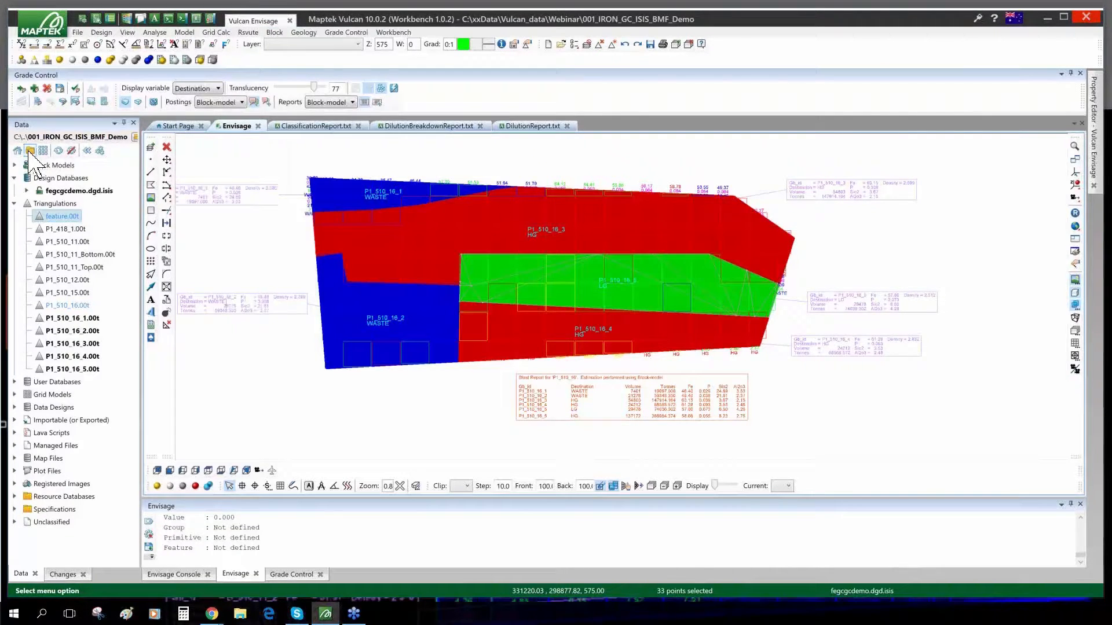
pyautogui.doubleClick(451, 455)
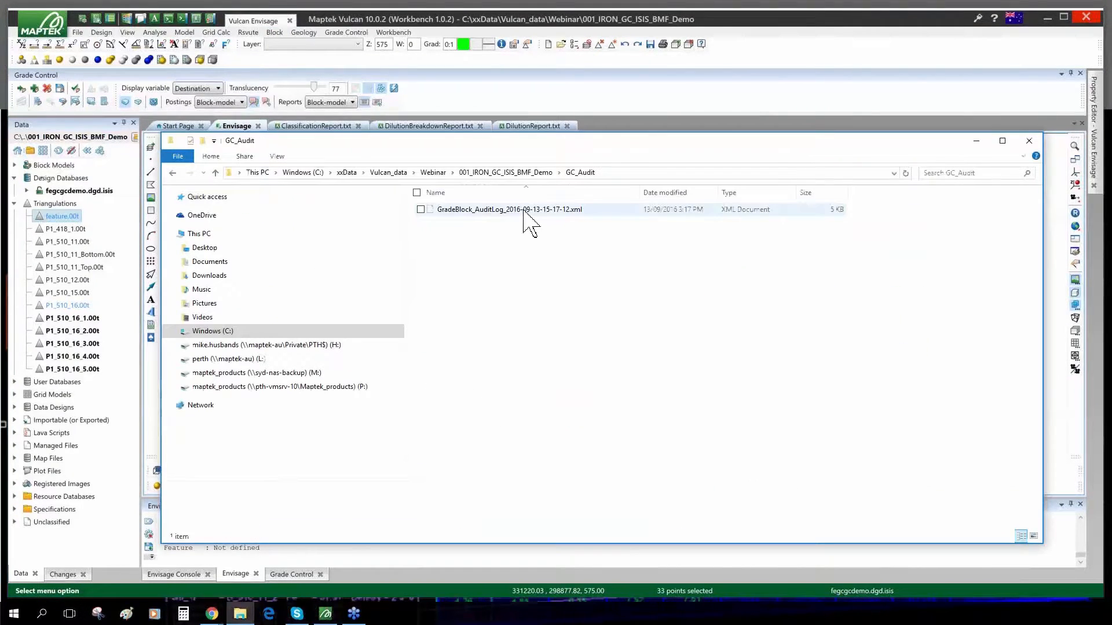
pyautogui.click(525, 211)
pyautogui.doubleClick(524, 210)
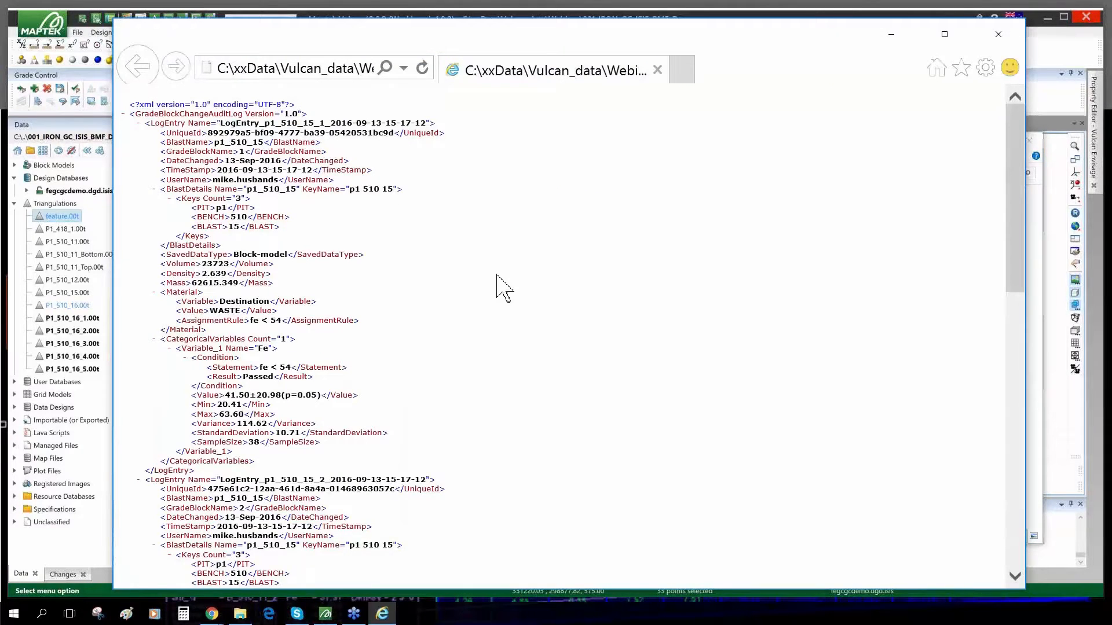
# Read through the grade block entries in the audit log, close it, and minimise the folder window to return to Vulcan.
pyautogui.scroll(-20, 503, 287)
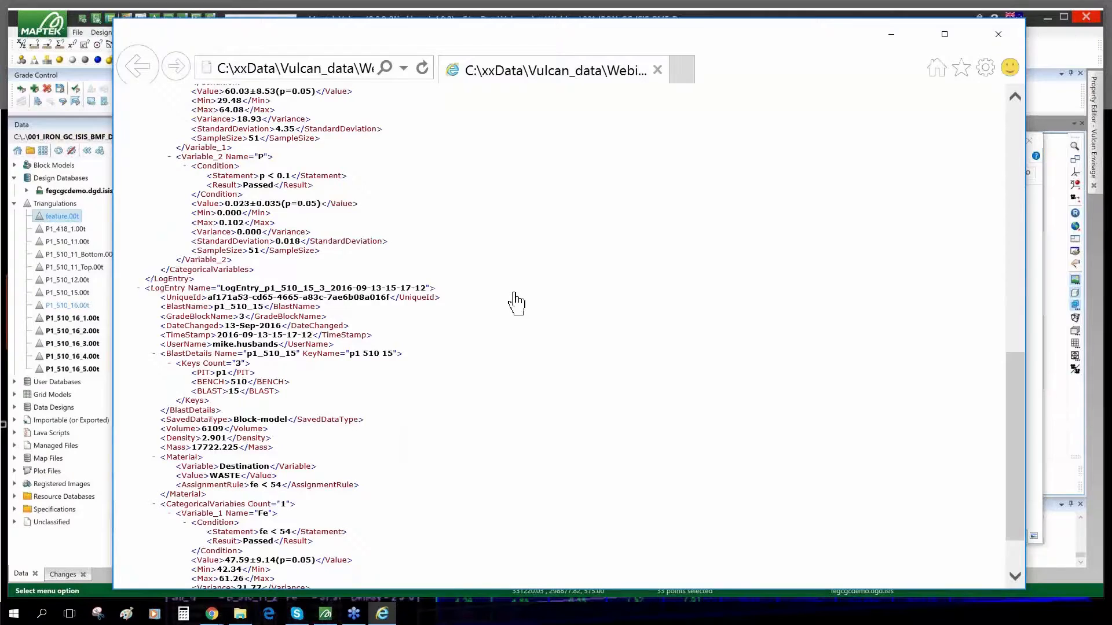
pyautogui.scroll(20, 514, 302)
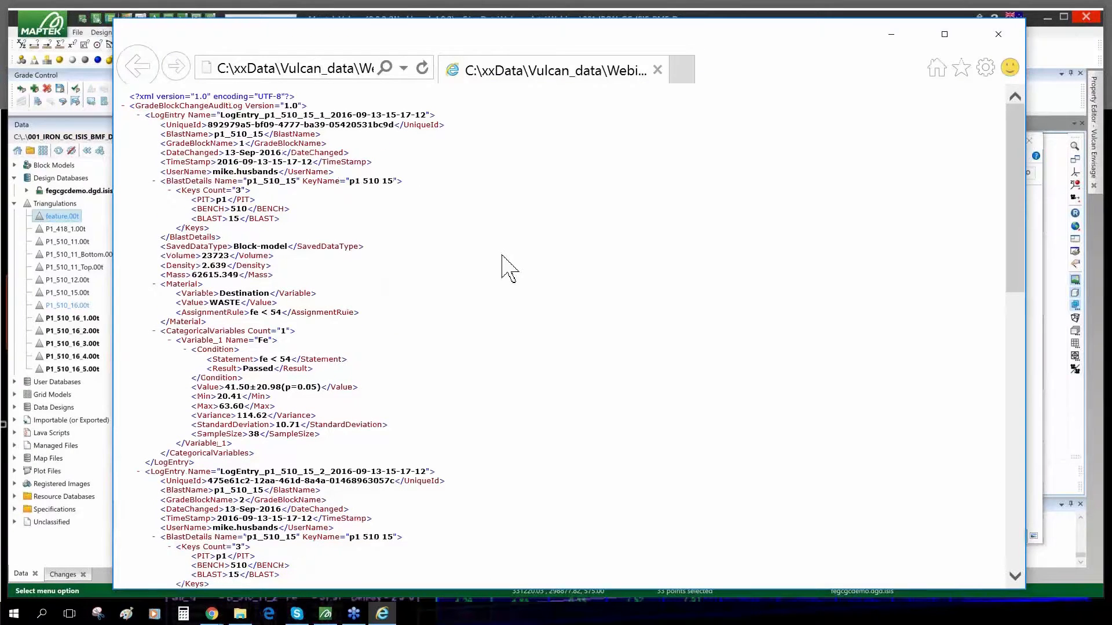
pyautogui.scroll(-2, 504, 265)
pyautogui.scroll(3, 504, 265)
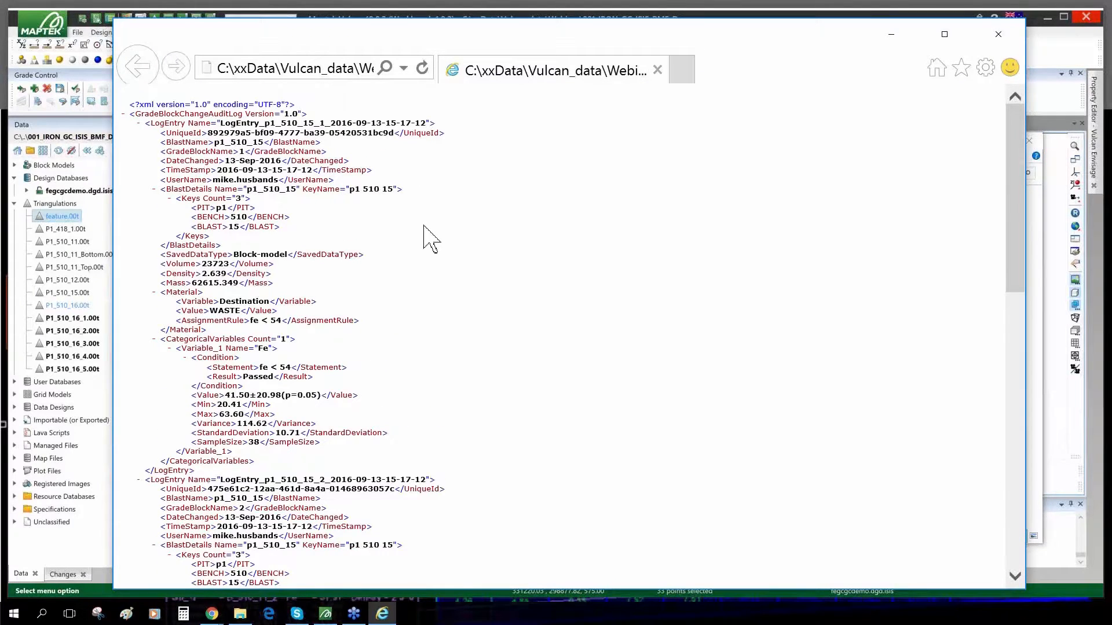
pyautogui.scroll(-1, 422, 227)
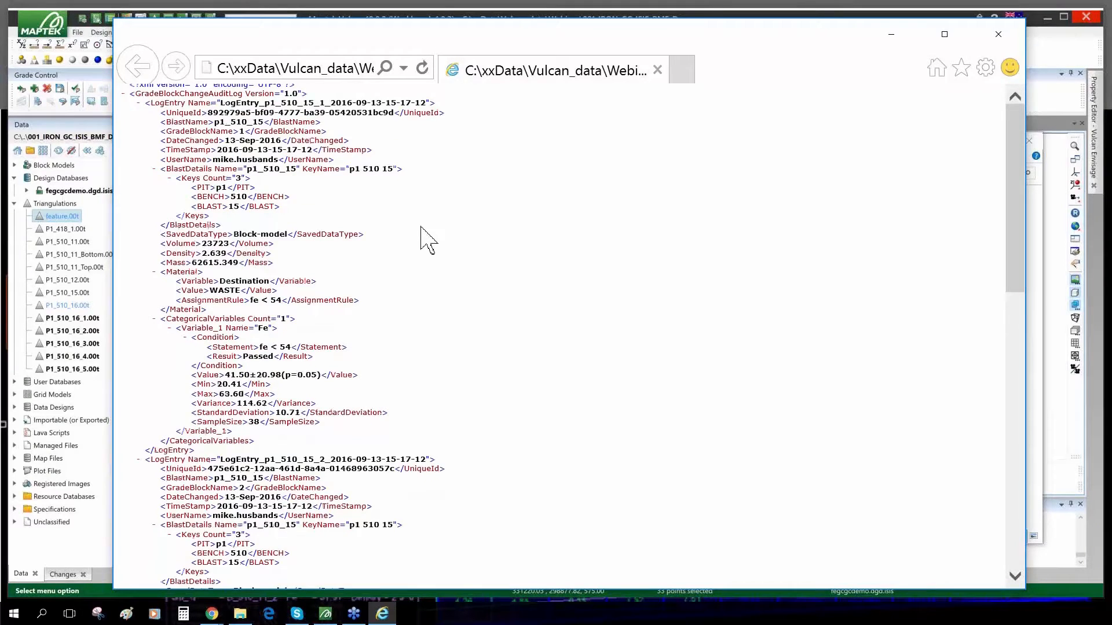
pyautogui.scroll(-3, 427, 239)
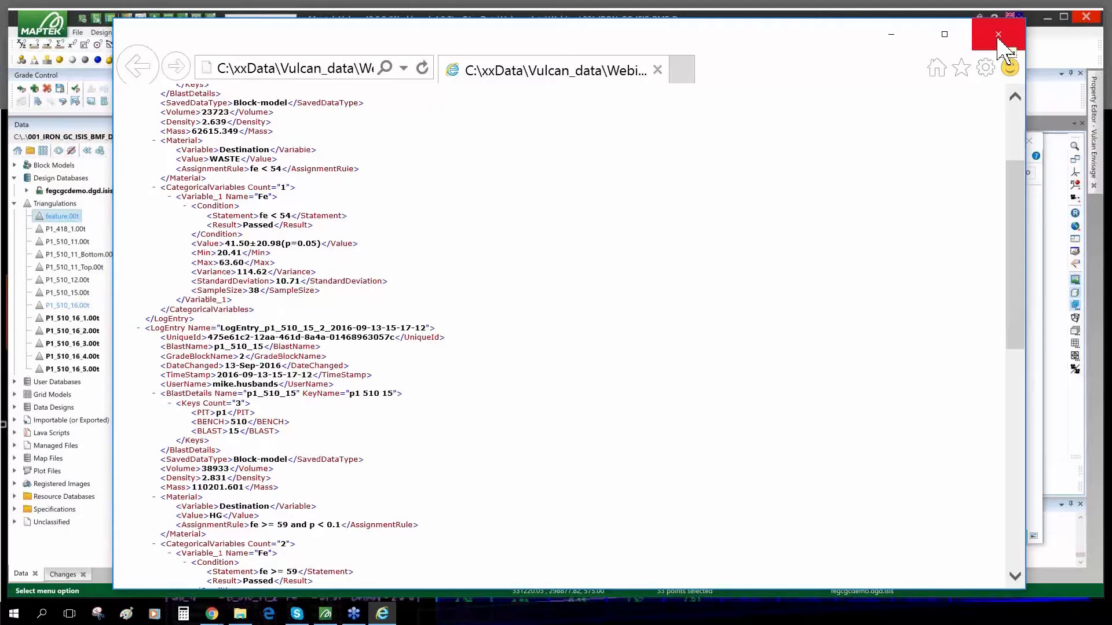
pyautogui.click(997, 36)
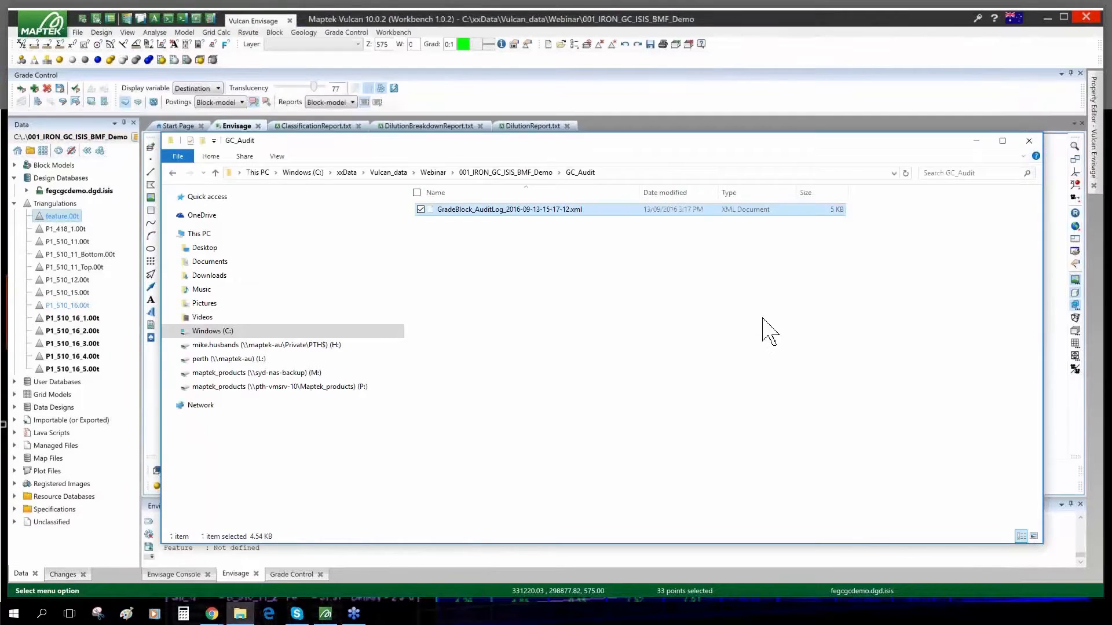
pyautogui.click(975, 141)
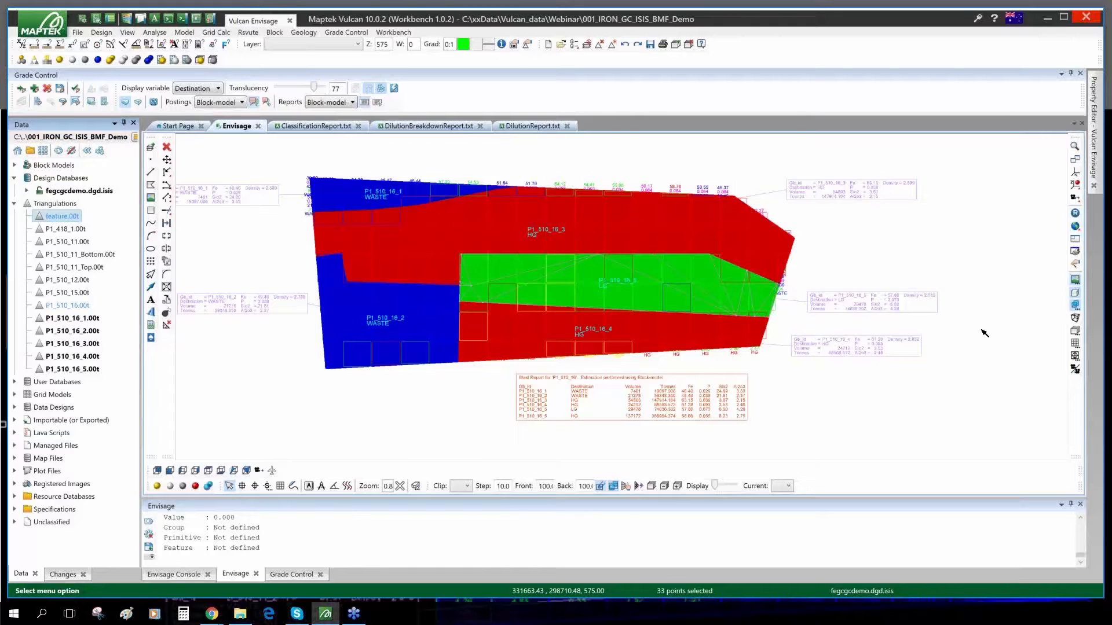
# Start the grade control specification conversion with fe_isis_bmf_v916.gcv as the original GCV specifications.
pyautogui.click(345, 33)
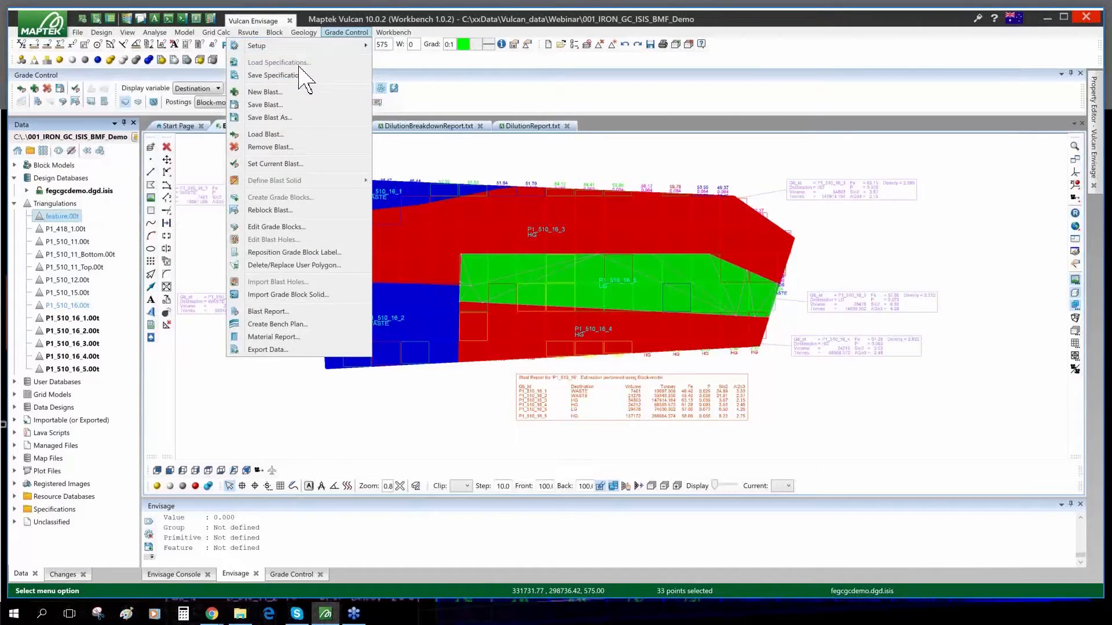
pyautogui.moveTo(301, 46)
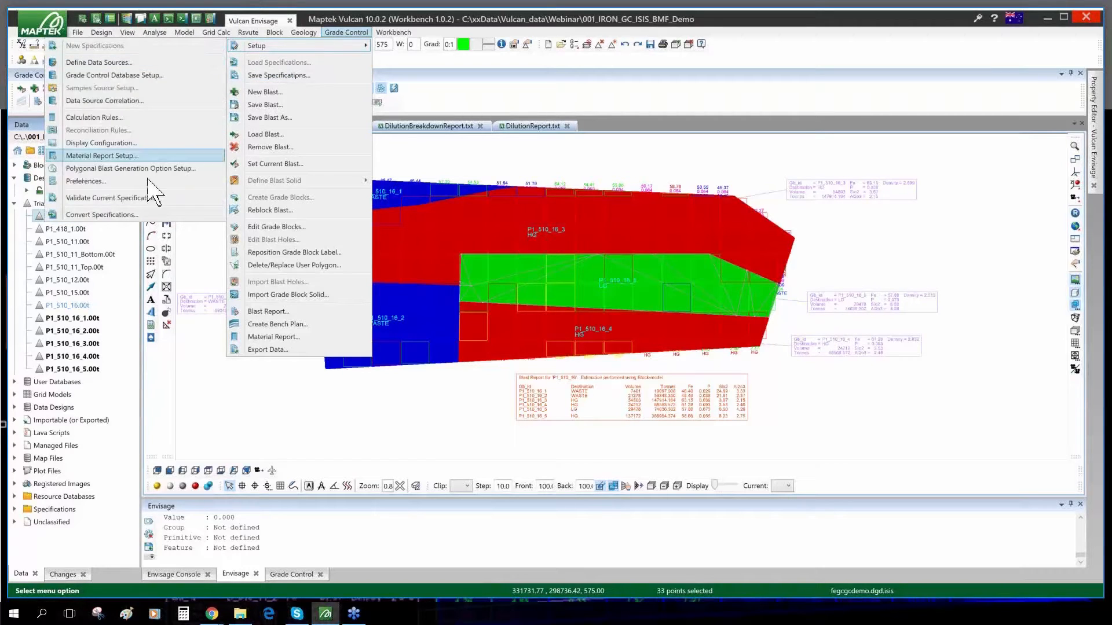
pyautogui.click(131, 215)
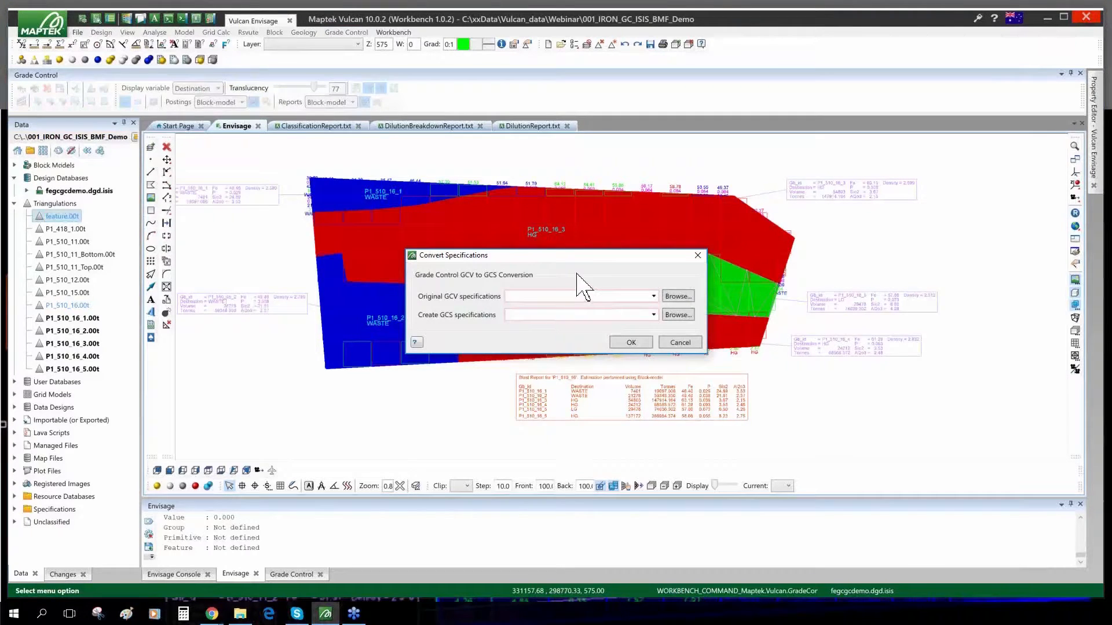
pyautogui.click(653, 296)
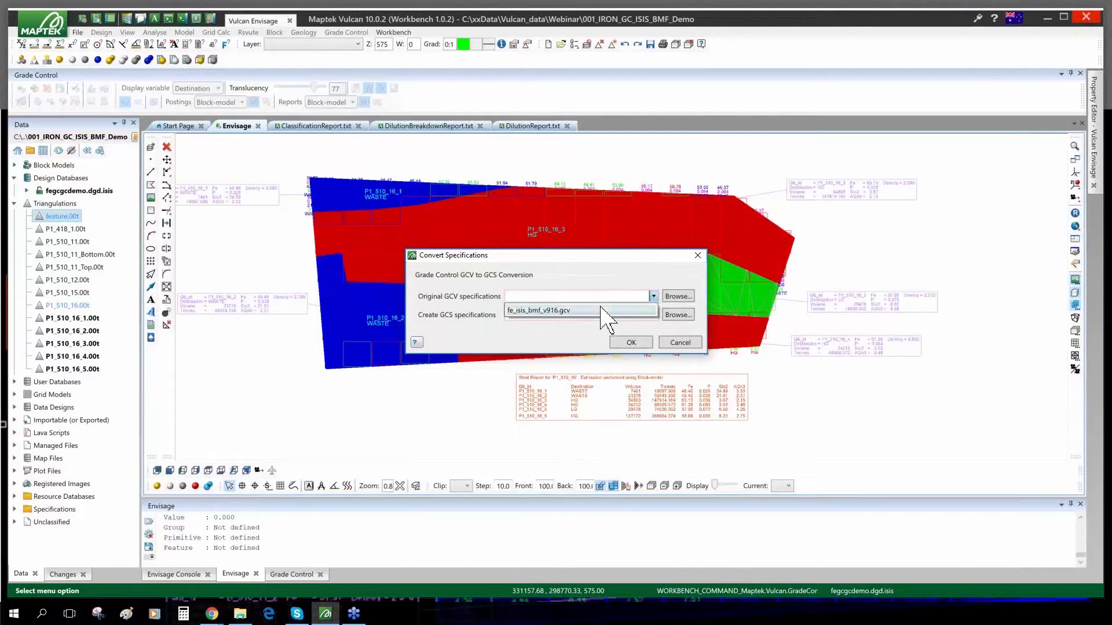
pyautogui.click(599, 310)
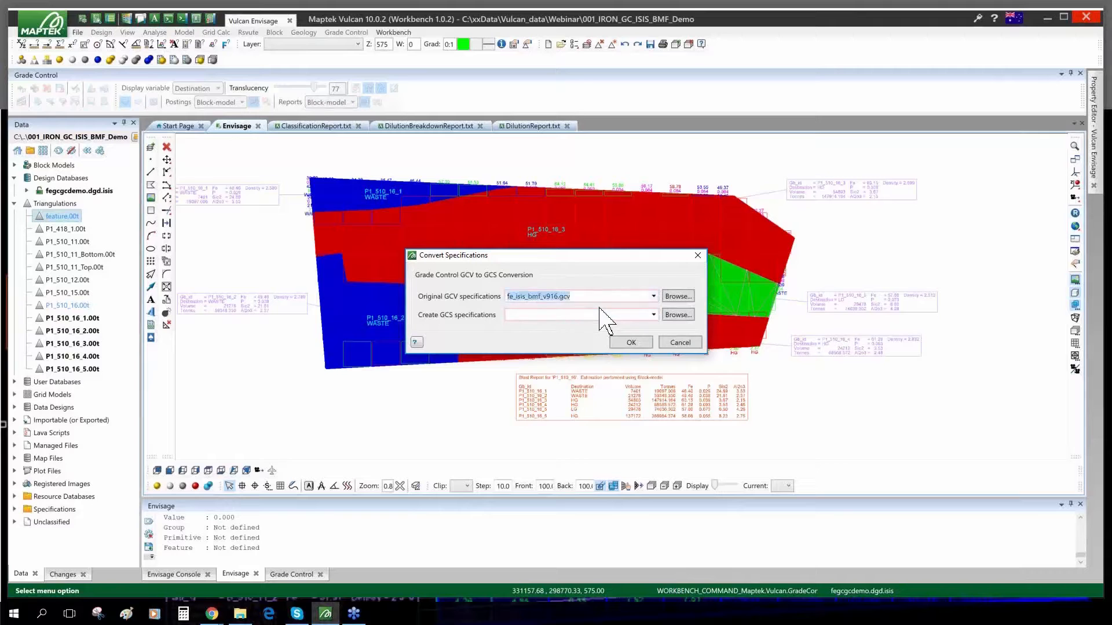
# Name the new GCS specifications fe_blockmodel_02.gcs, run the conversion and dismiss its message.
pyautogui.click(653, 315)
pyautogui.click(582, 324)
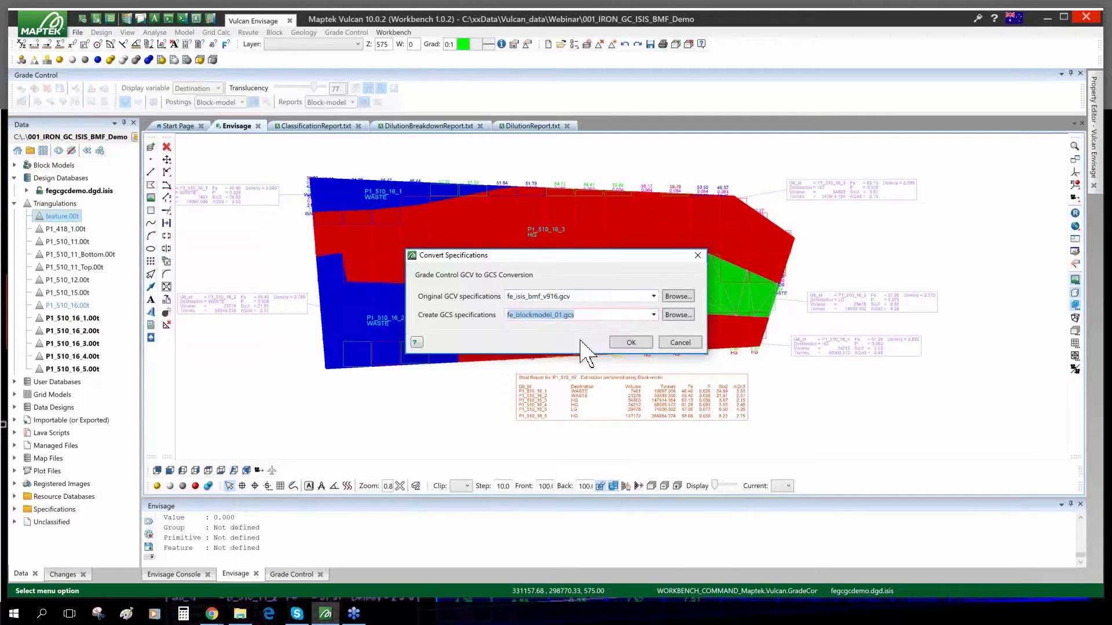
pyautogui.click(560, 316)
pyautogui.press('BackSpace')
pyautogui.write('2')
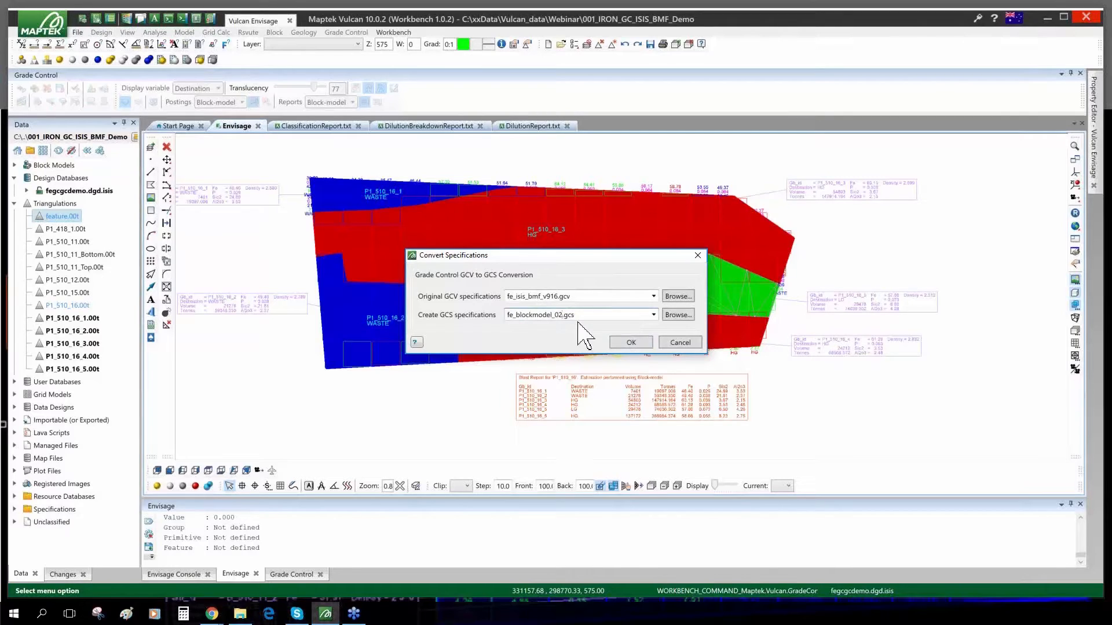
pyautogui.click(625, 344)
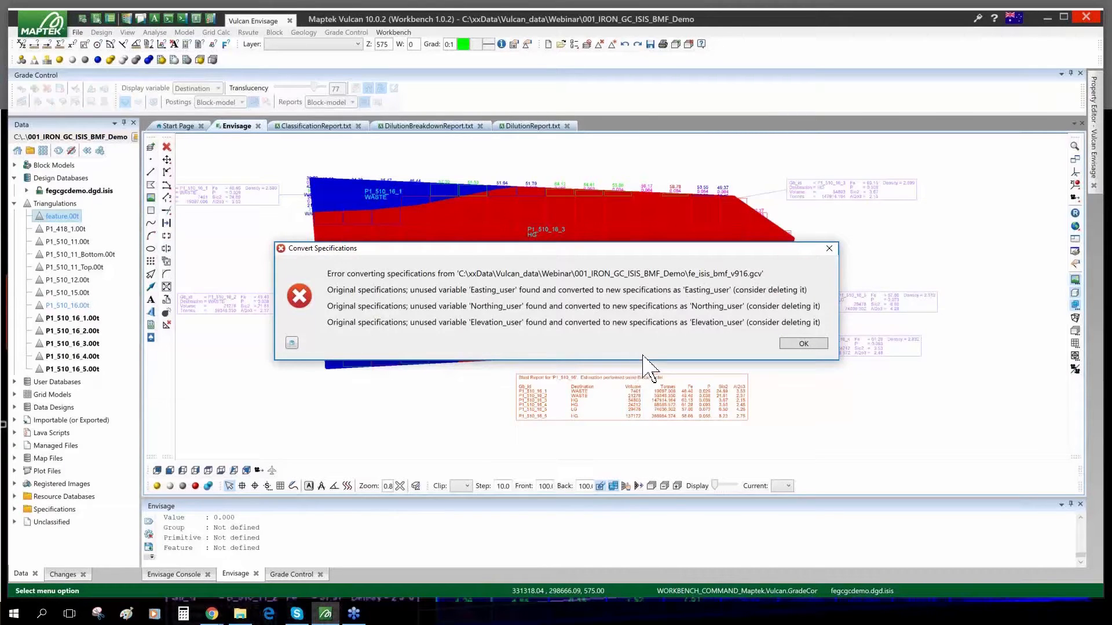
pyautogui.click(802, 344)
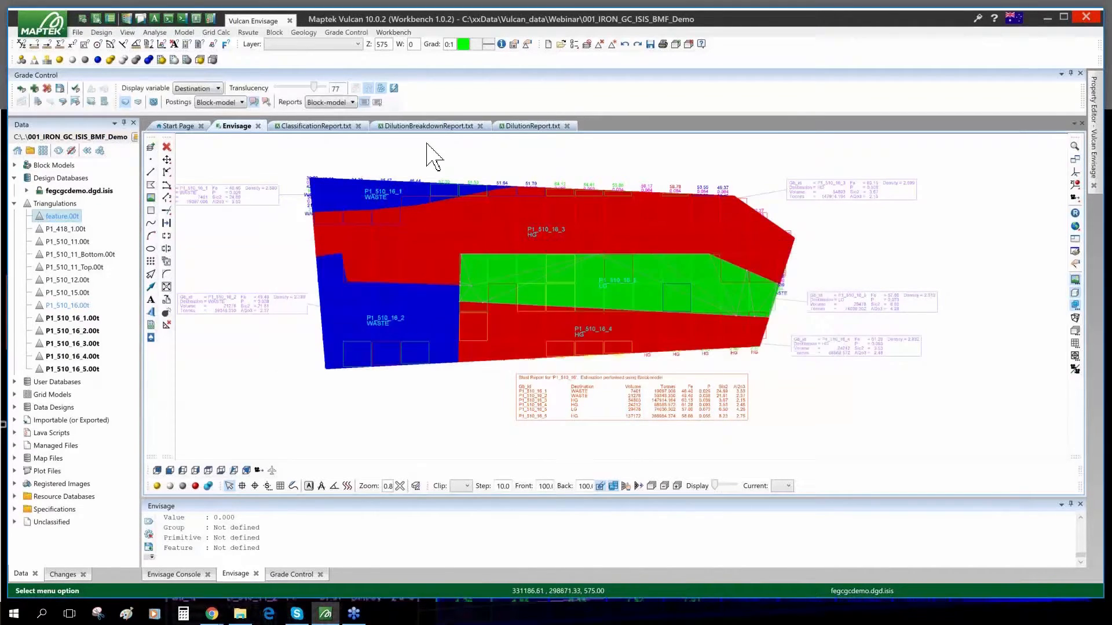
# Validate the current grade control specifications and dismiss the validation message.
pyautogui.click(363, 34)
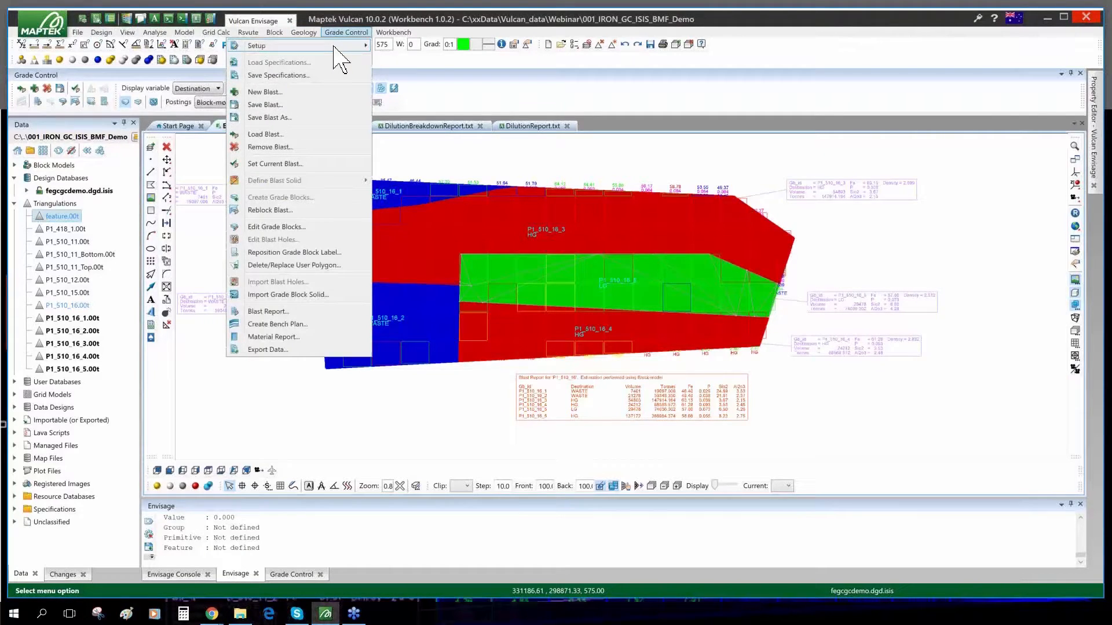
pyautogui.moveTo(334, 47)
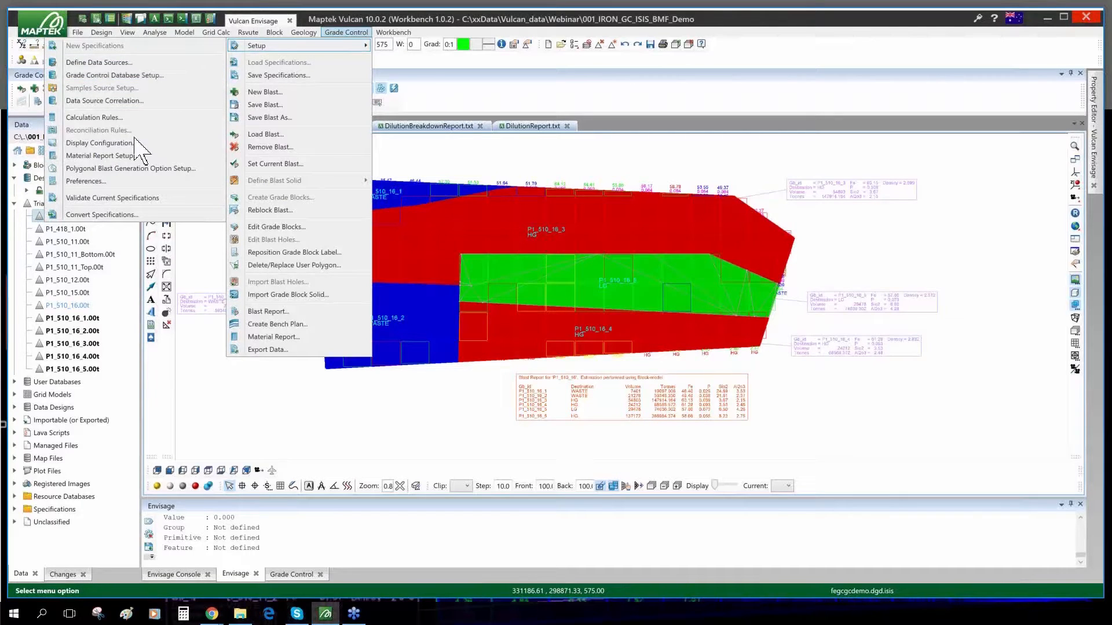
pyautogui.click(131, 199)
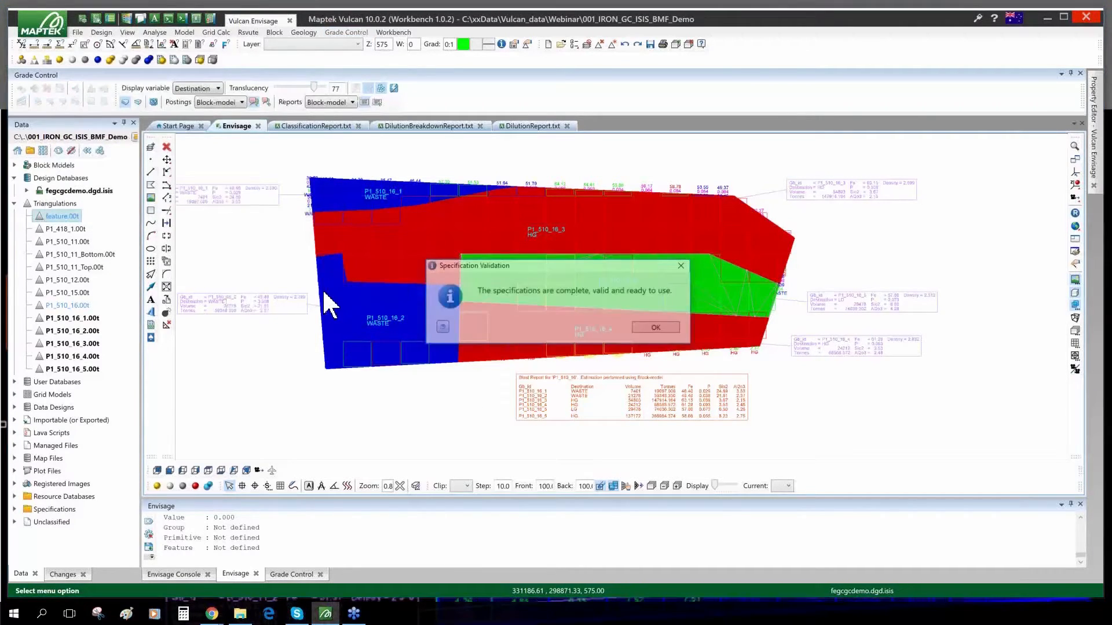
pyautogui.click(673, 331)
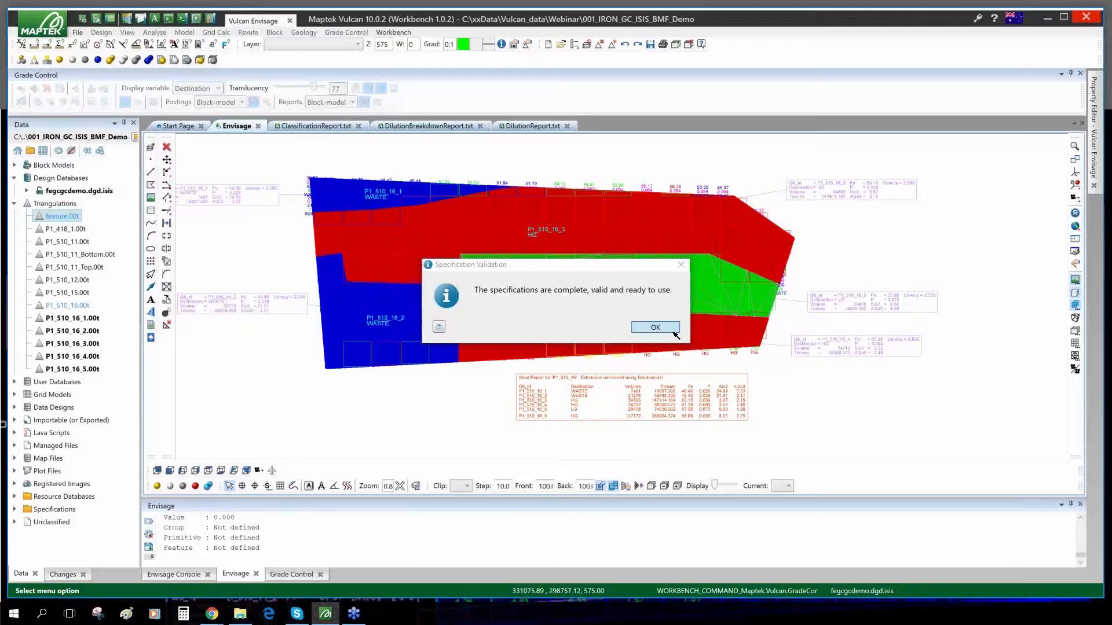
pyautogui.click(655, 327)
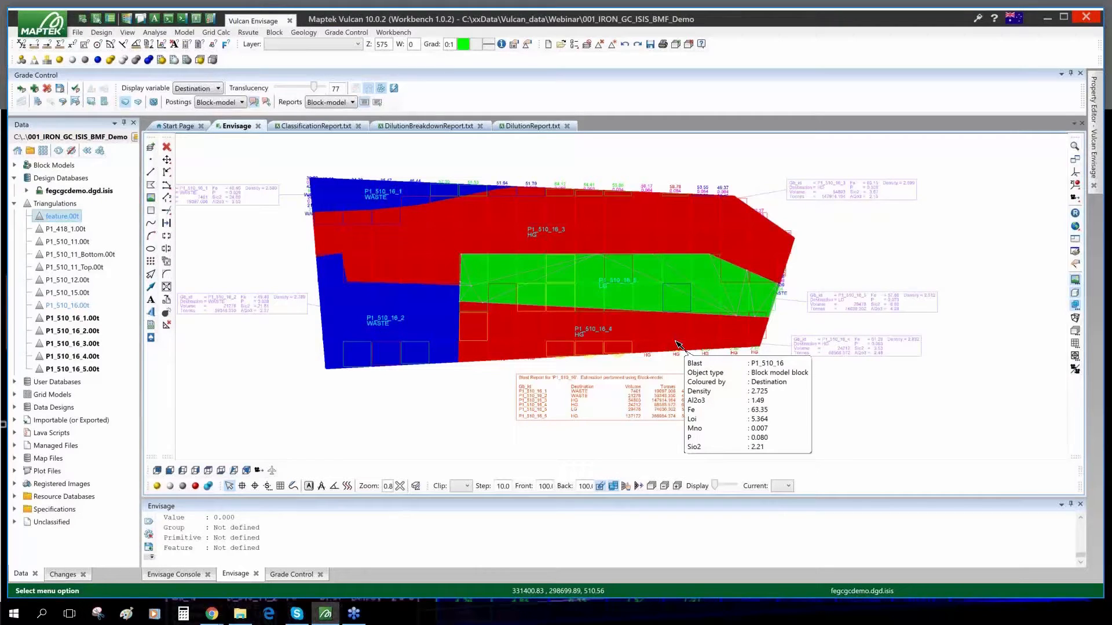